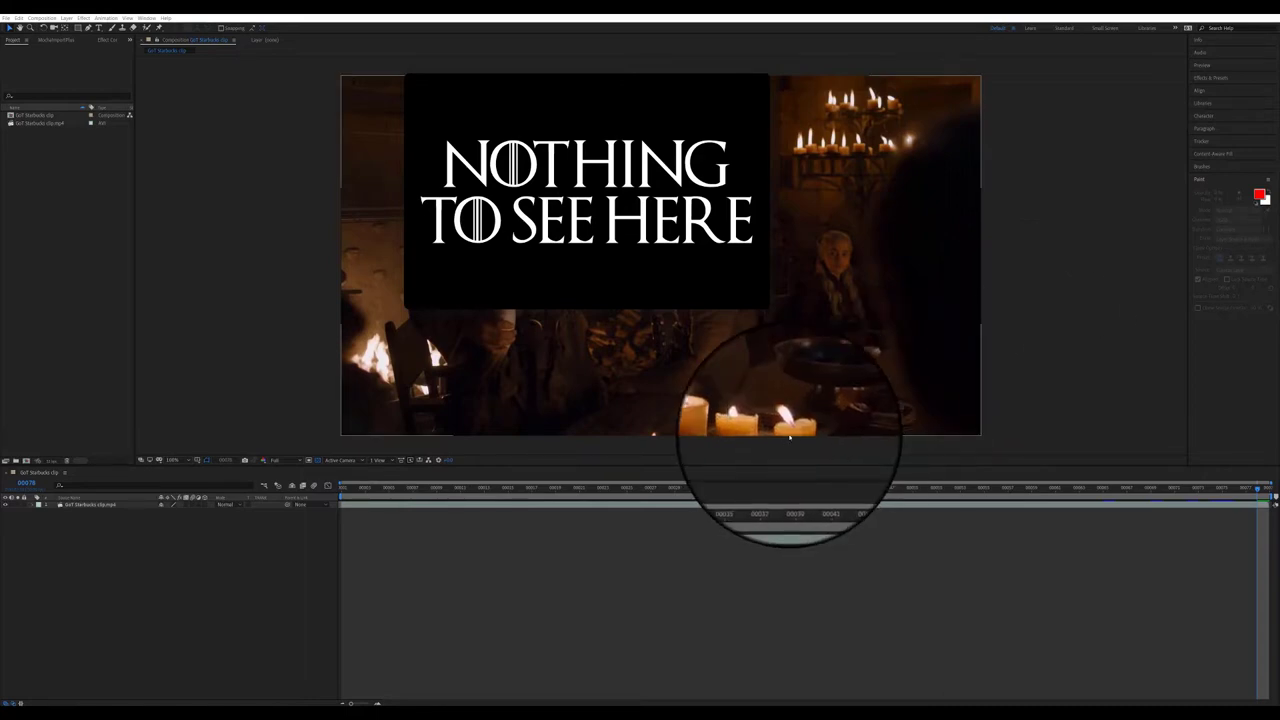
pyautogui.click(291, 573)
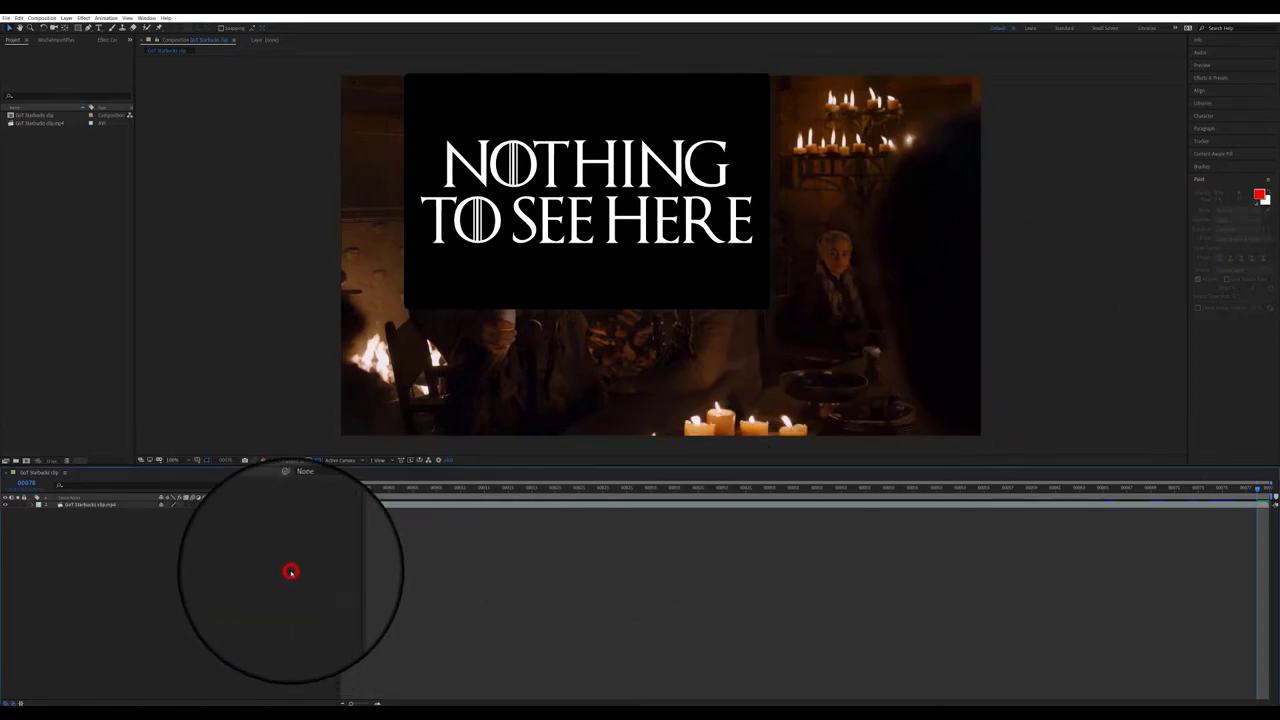
pyautogui.click(286, 563)
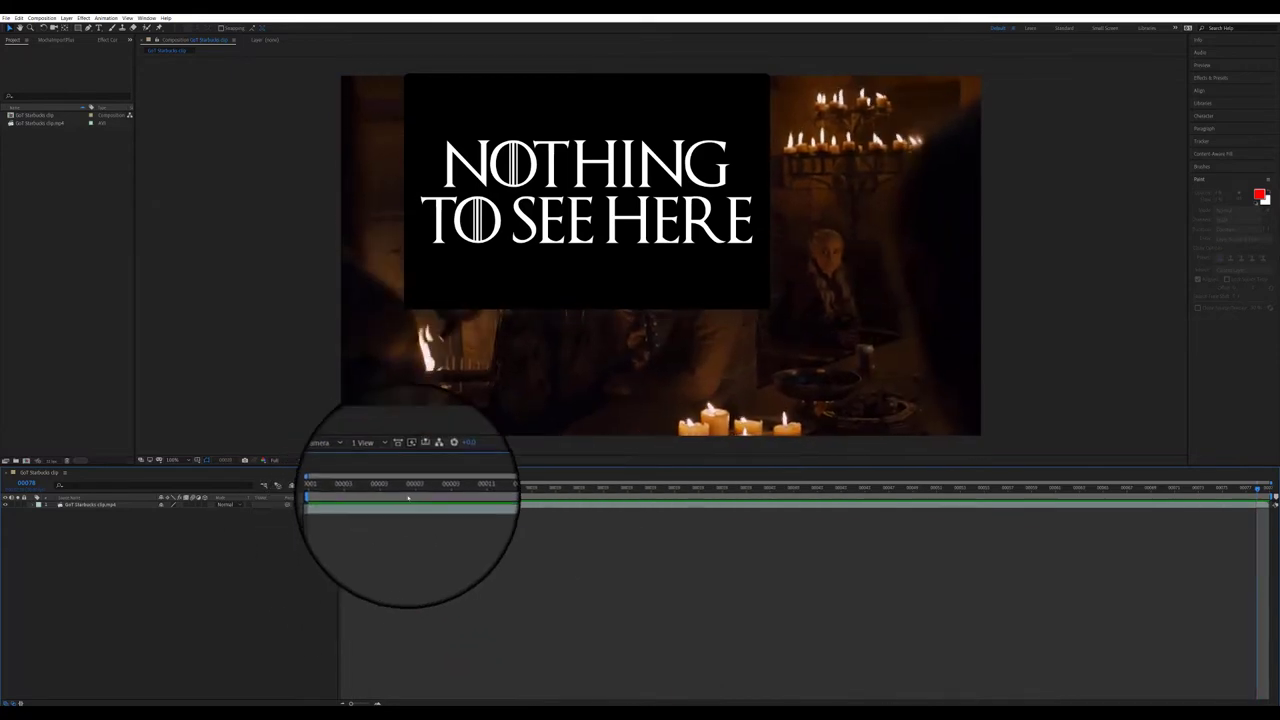
pyautogui.click(172, 542)
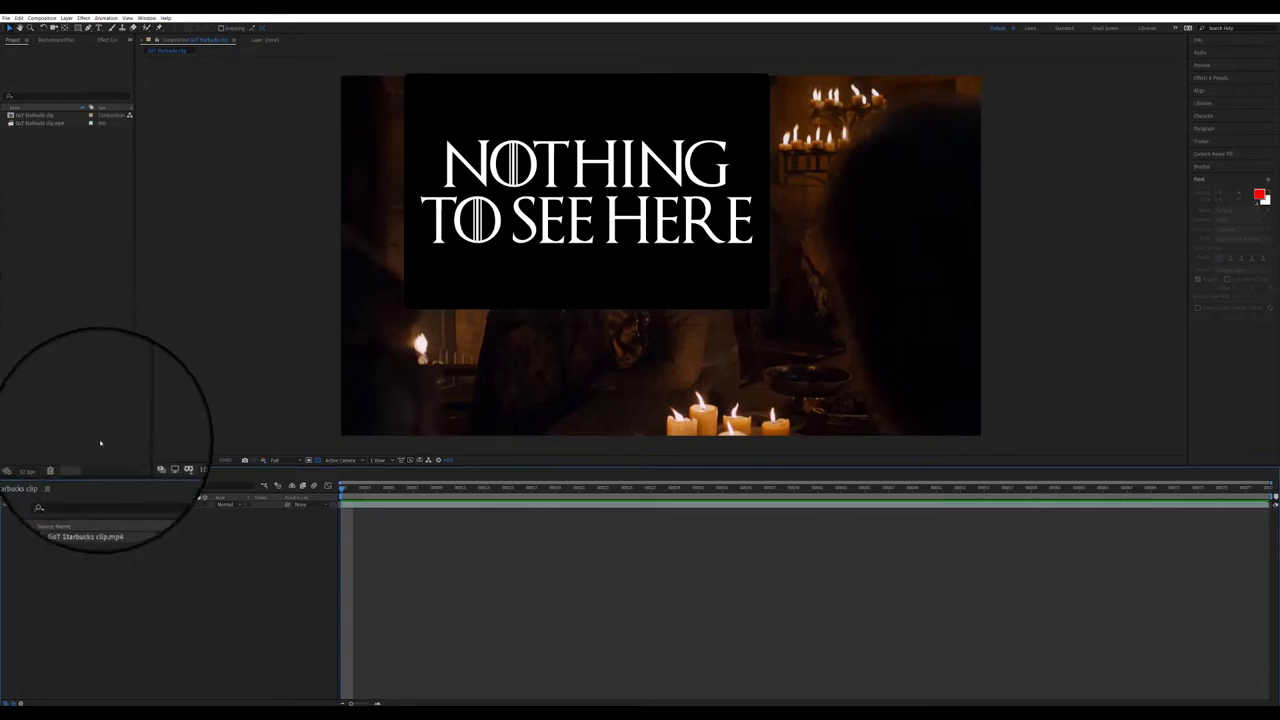
# - Duplicate the GoT Starbucks clip.mp4 layer and rename the lower copy as tracked
pyautogui.click(90, 504)
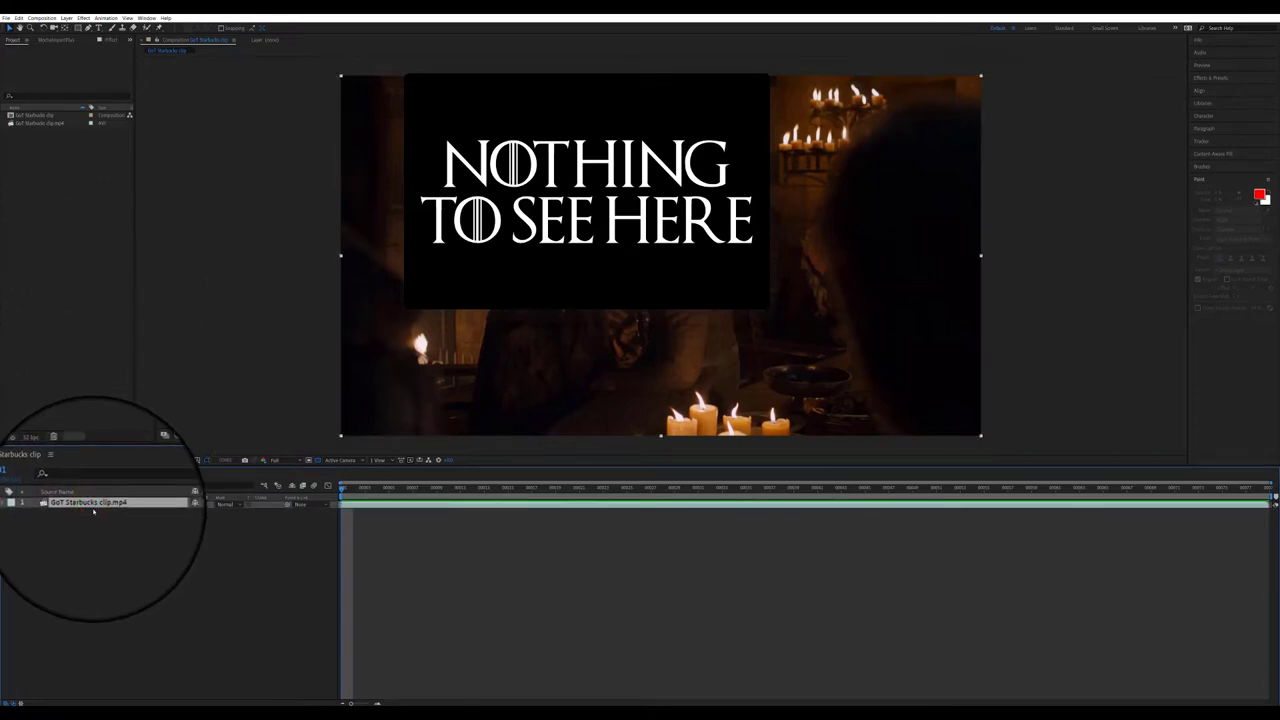
pyautogui.hotkey('ctrl', 'd')
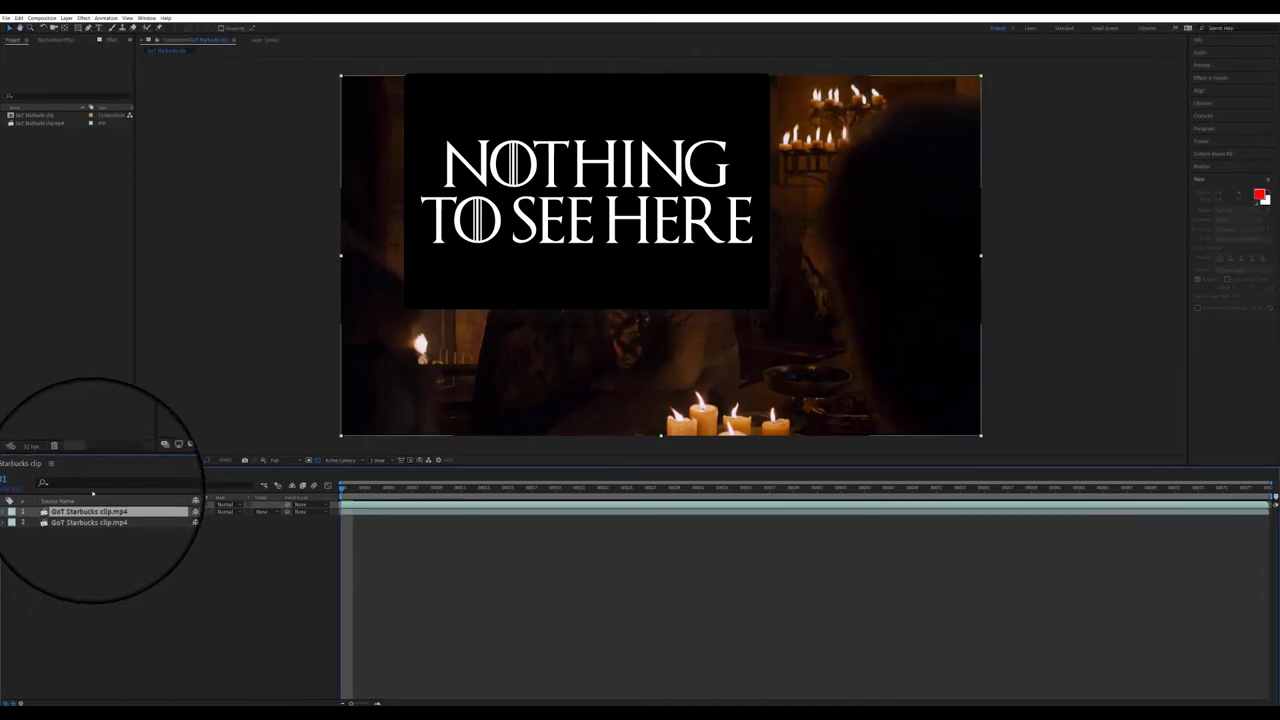
pyautogui.click(88, 515)
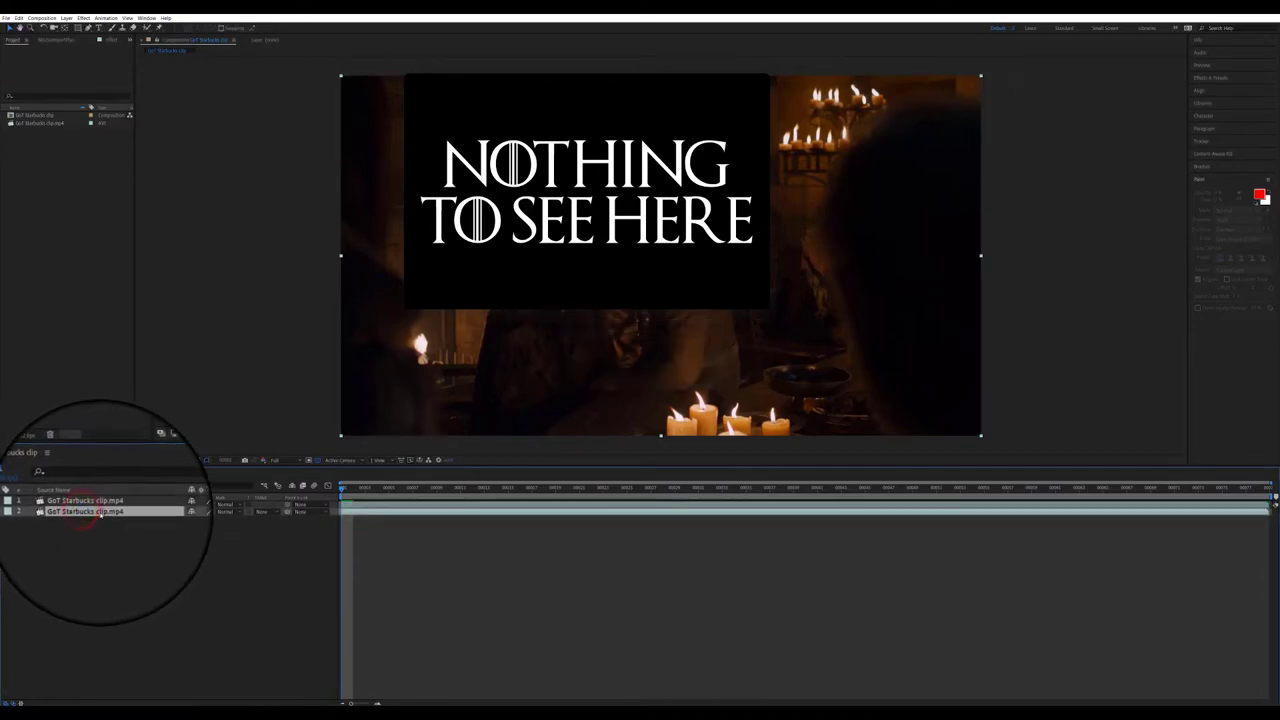
pyautogui.click(92, 505)
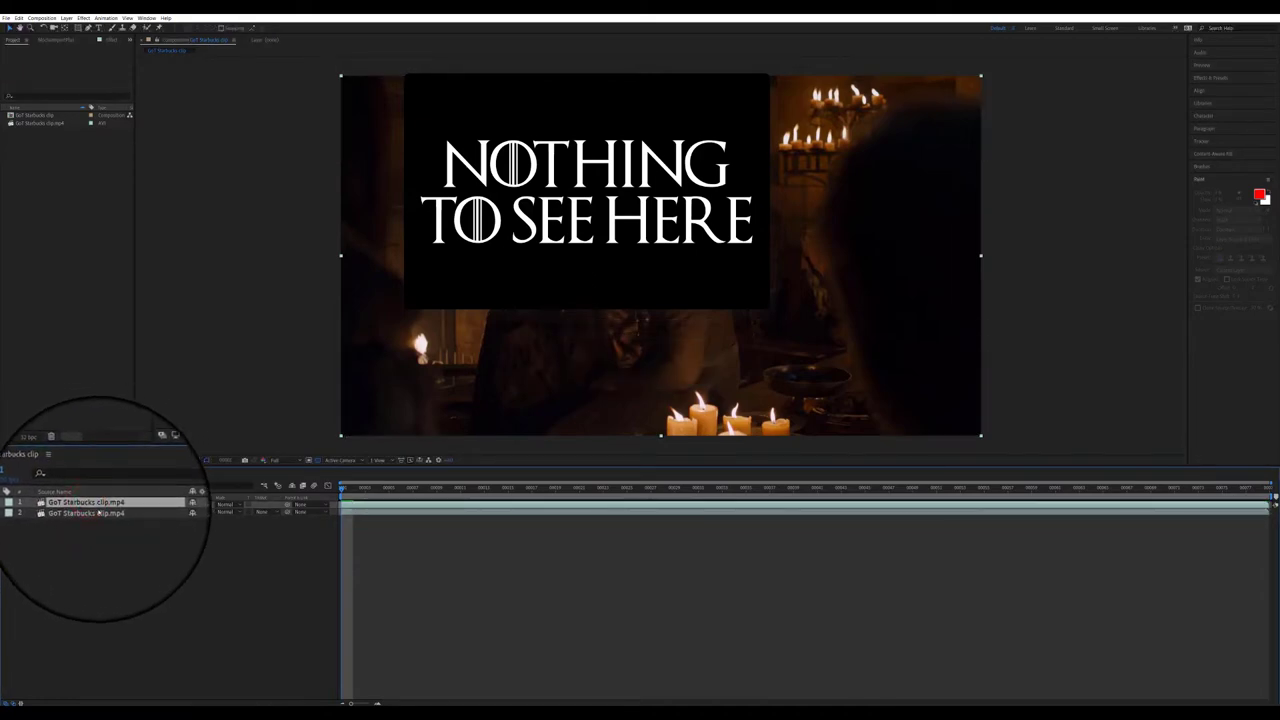
pyautogui.click(88, 512)
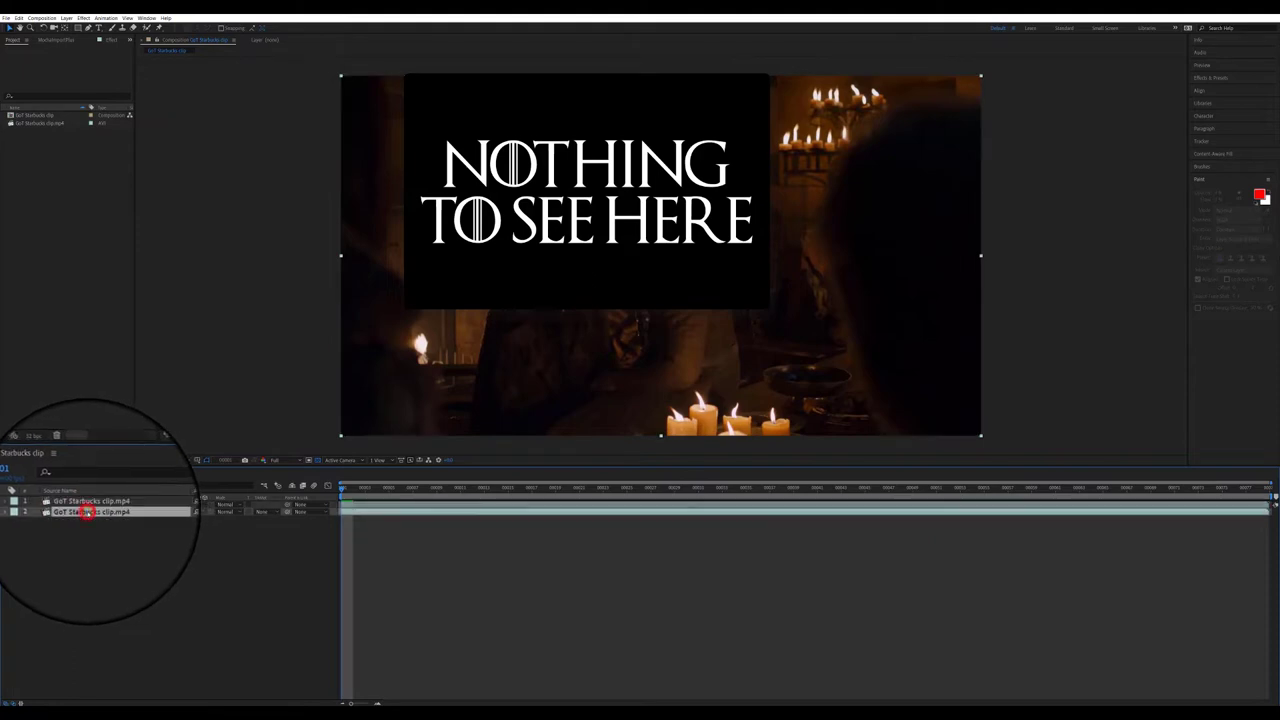
pyautogui.press('Return')
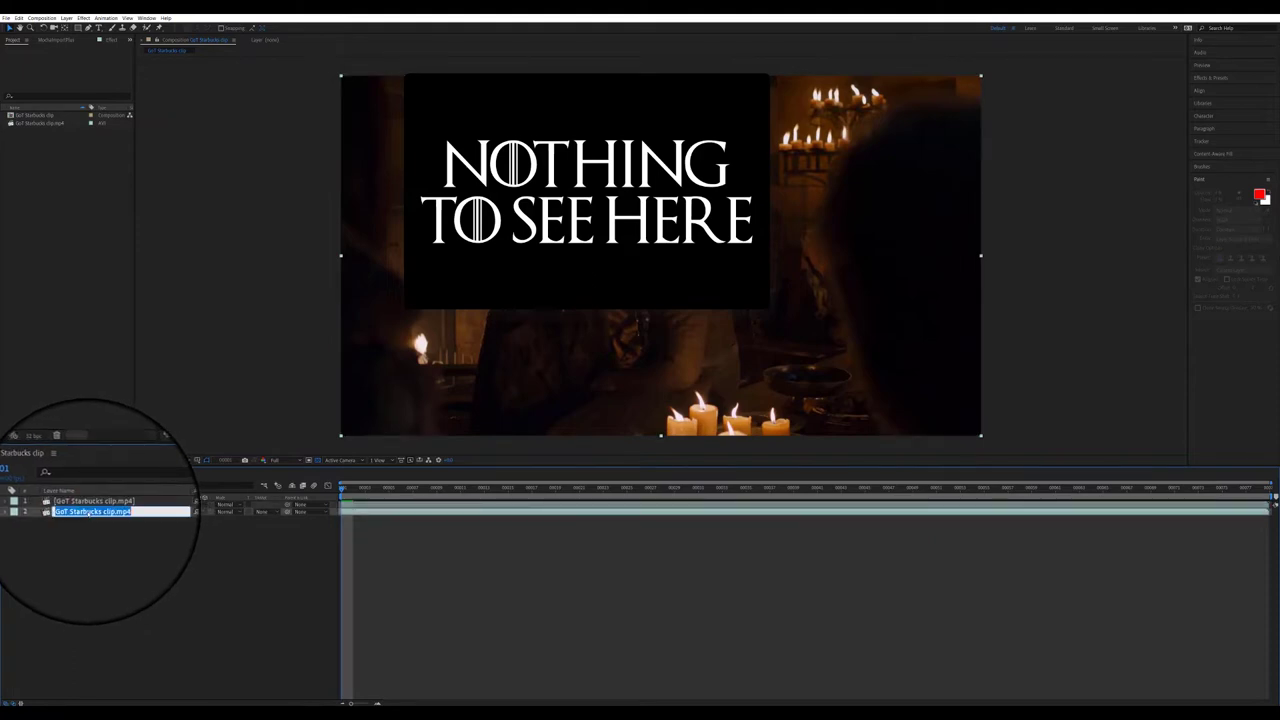
pyautogui.write('tracked')
pyautogui.press('Return')
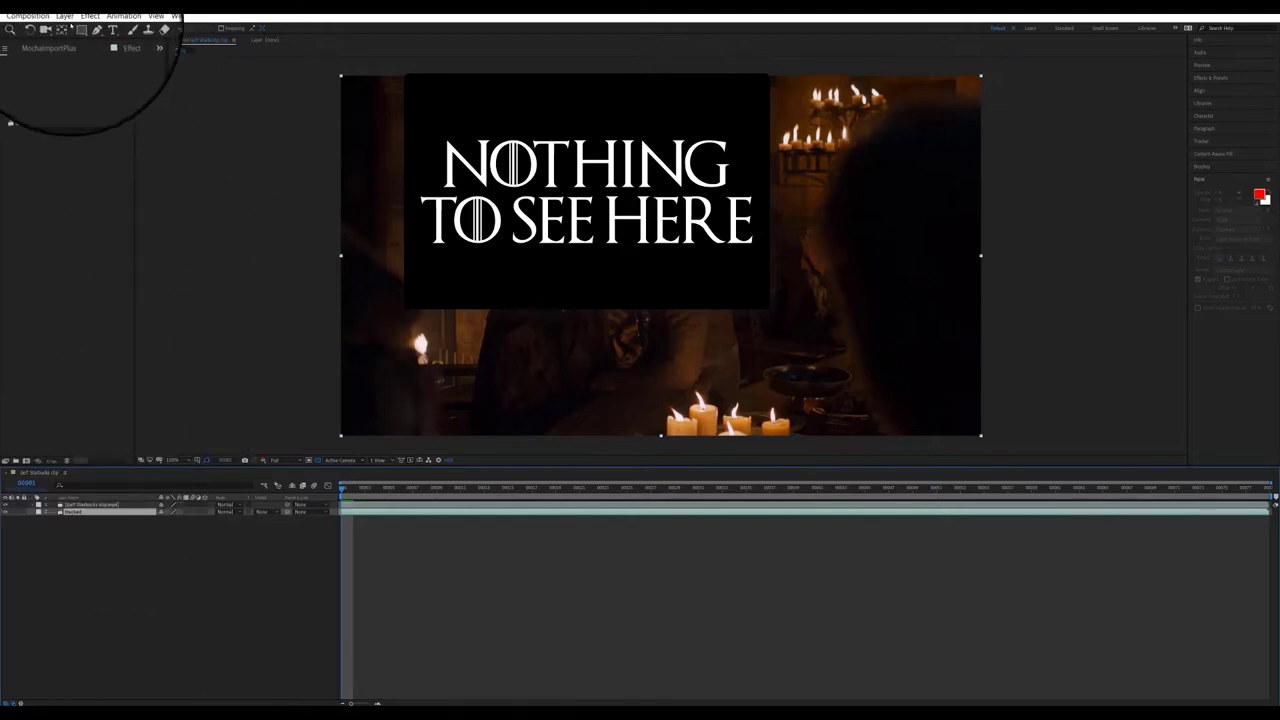
# - Apply the Boris FX Mocha Pro effect to the tracked layer
pyautogui.click(83, 18)
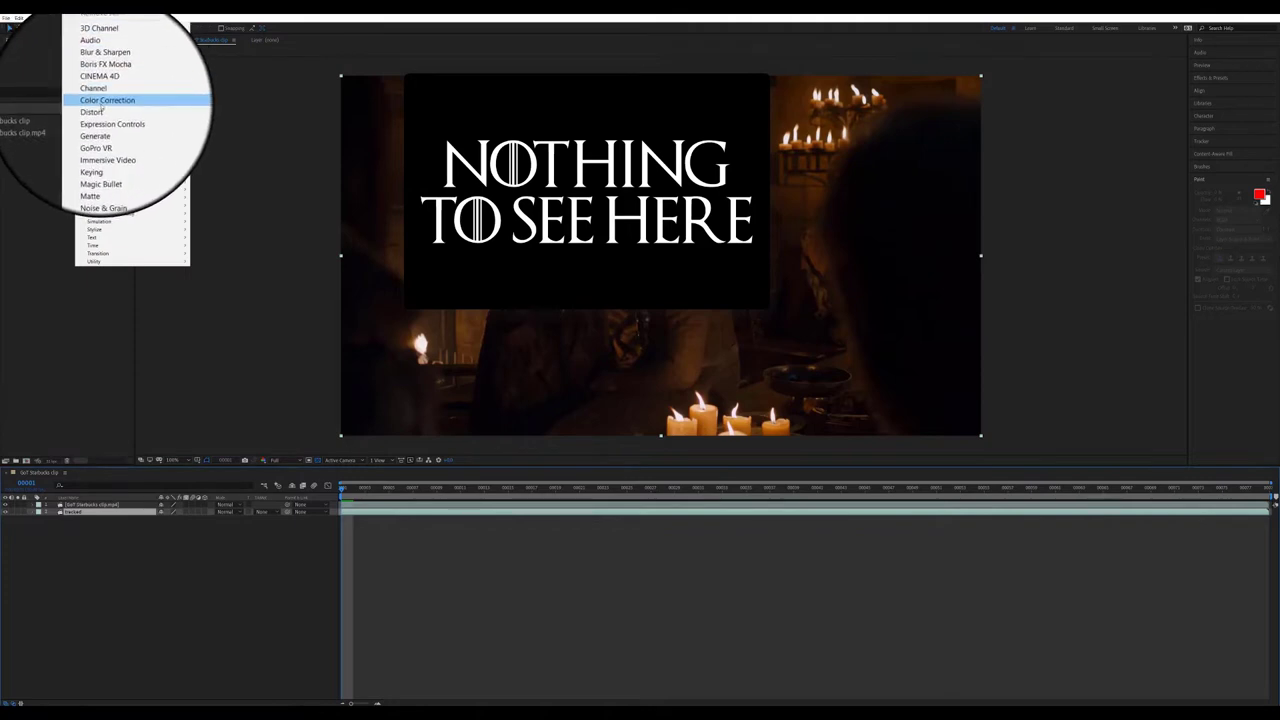
pyautogui.moveTo(119, 125)
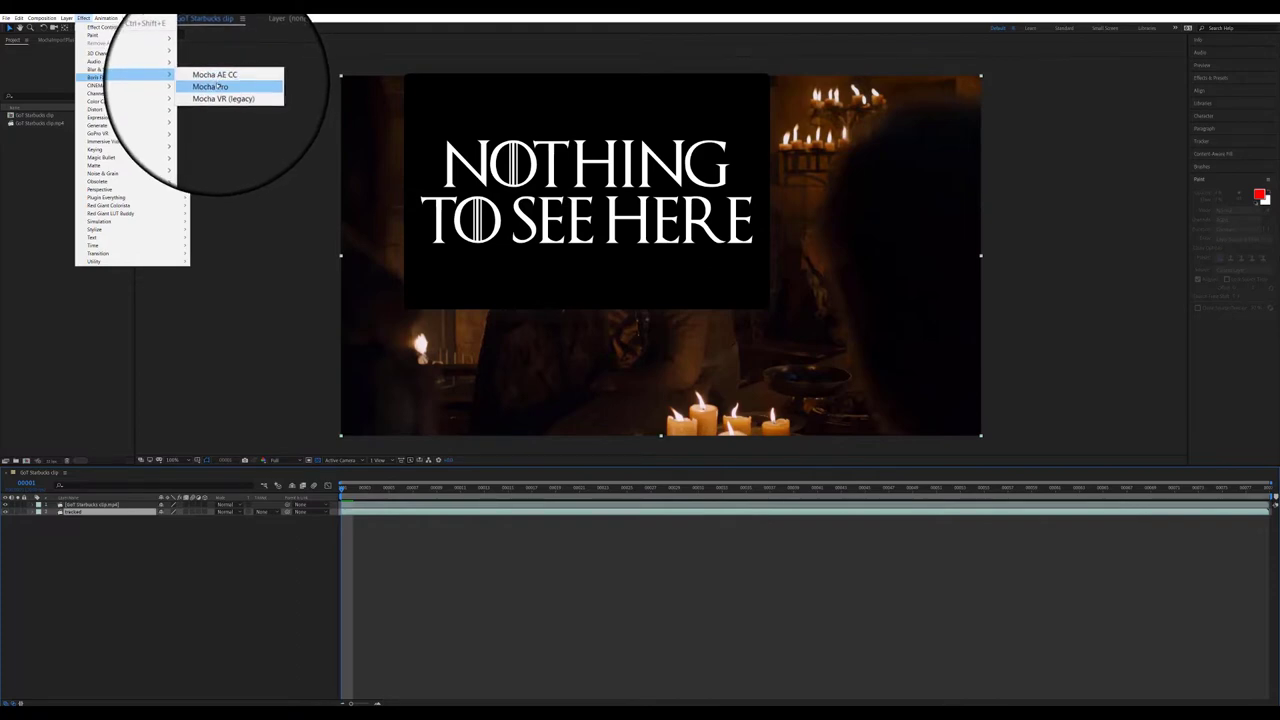
pyautogui.click(218, 87)
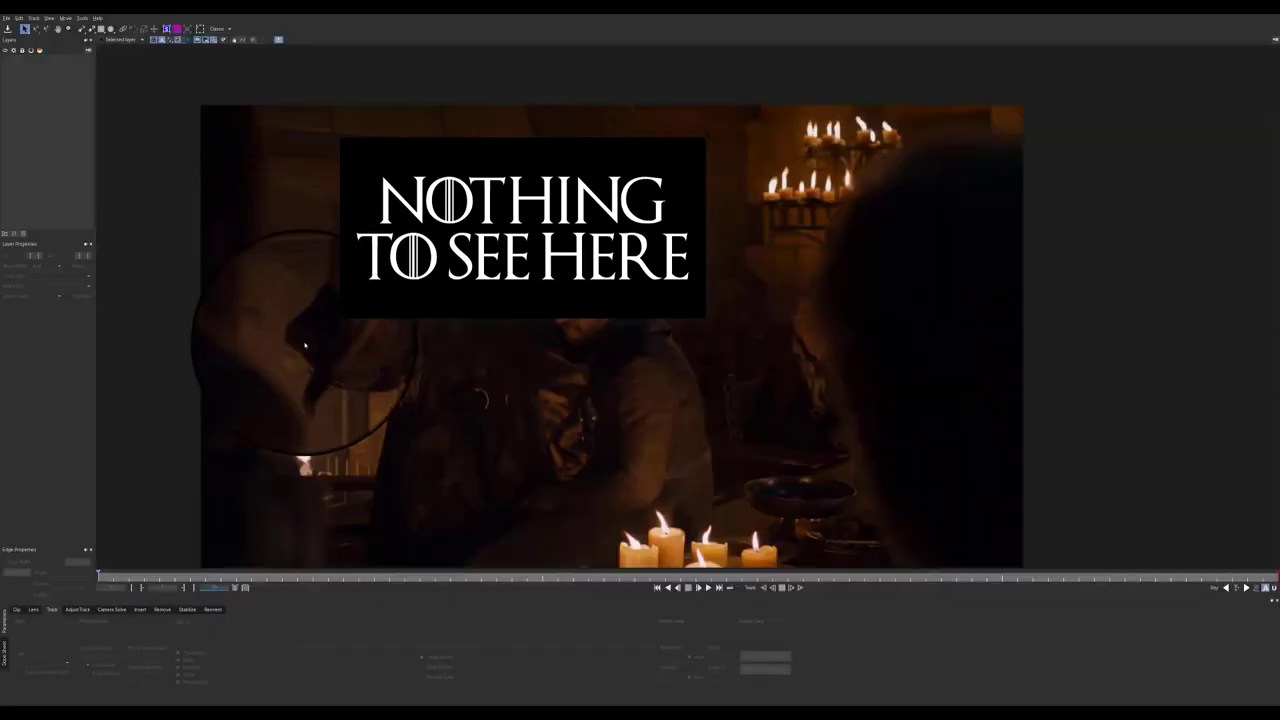
# - Examine the clip in Mocha Pro, checking how the bowl and the cup on the table are revealed over time
pyautogui.press('x')
pyautogui.press('x')
pyautogui.moveTo(348, 356); pyautogui.dragTo(350, 321)
pyautogui.press('s')
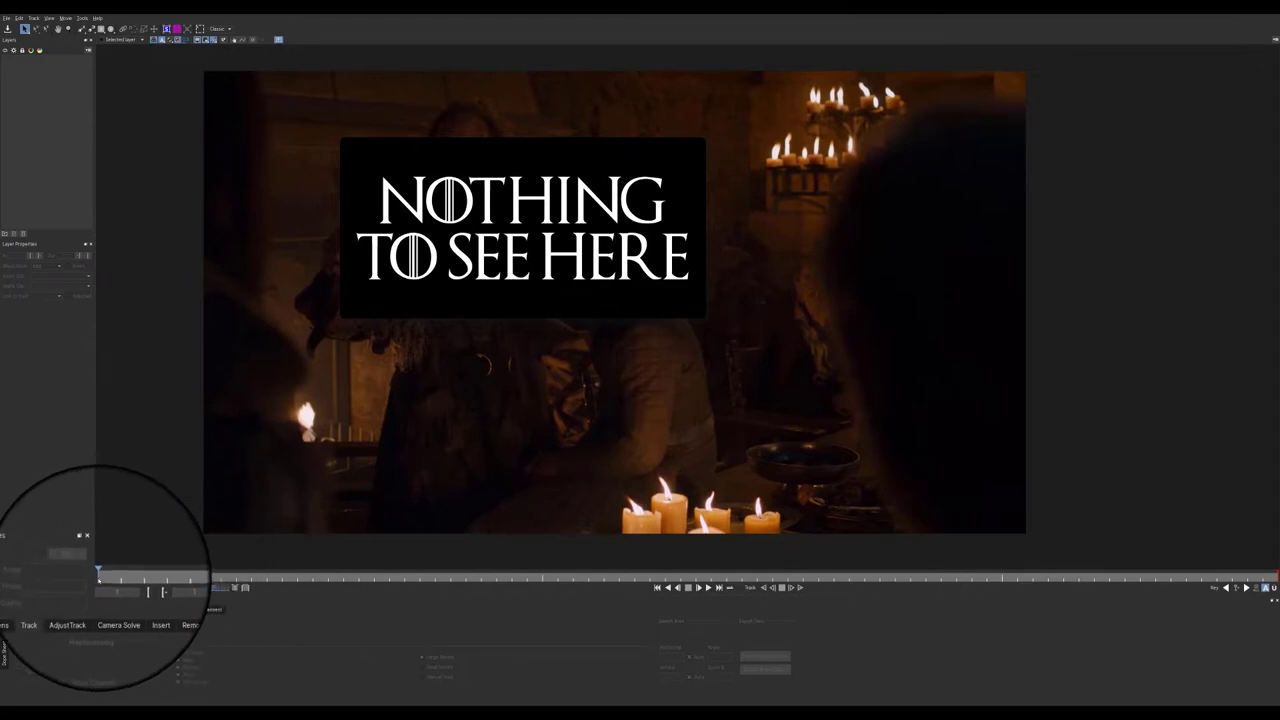
pyautogui.moveTo(98, 578); pyautogui.dragTo(1145, 576)
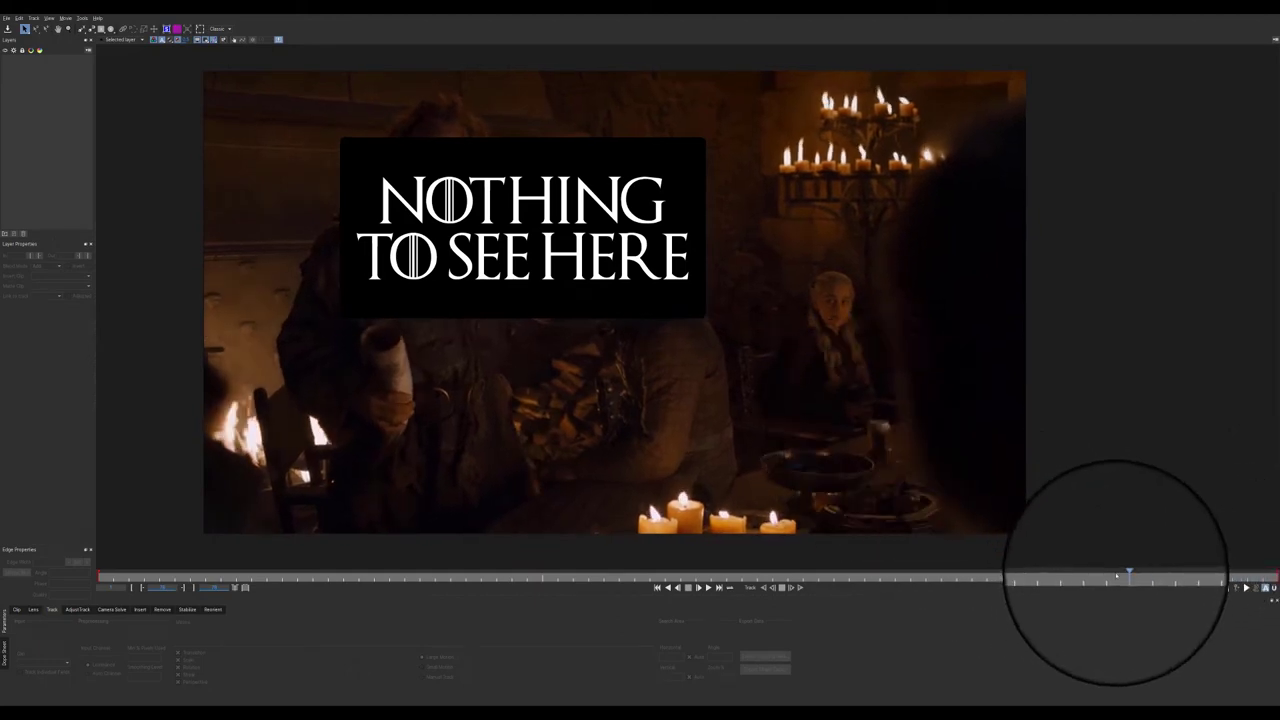
pyautogui.moveTo(1124, 576); pyautogui.dragTo(588, 578)
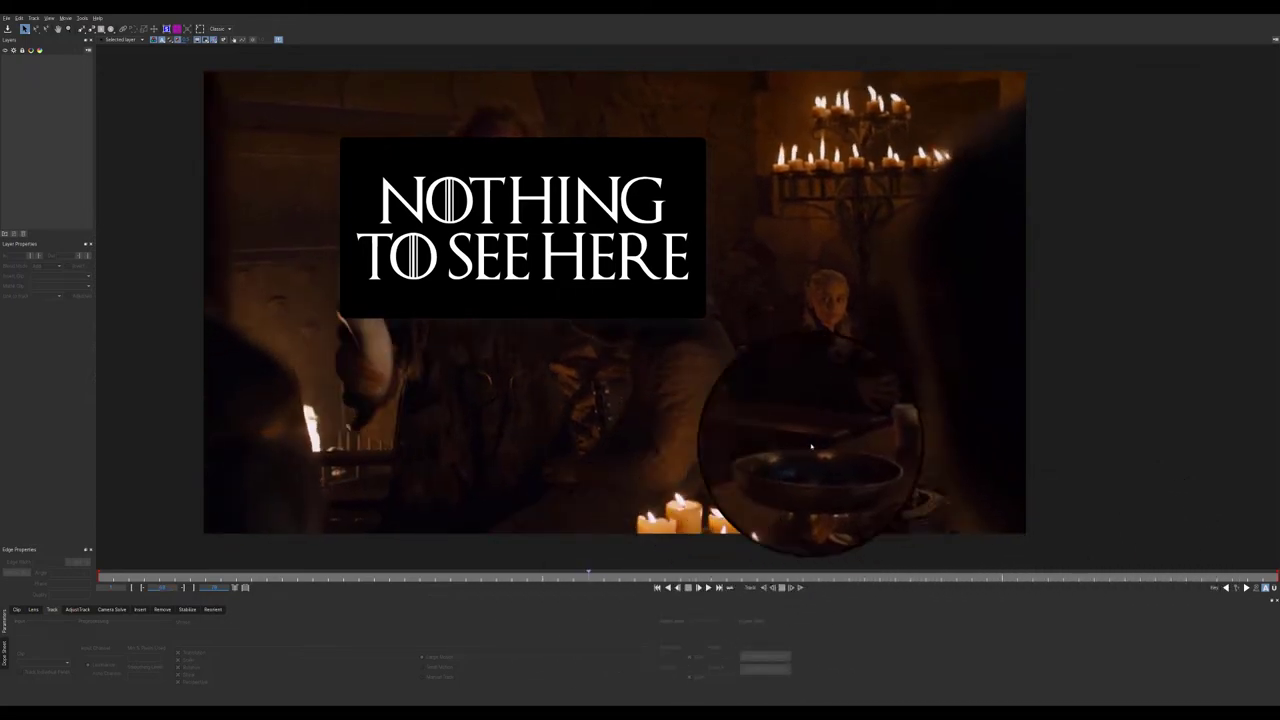
pyautogui.moveTo(588, 575); pyautogui.dragTo(240, 553)
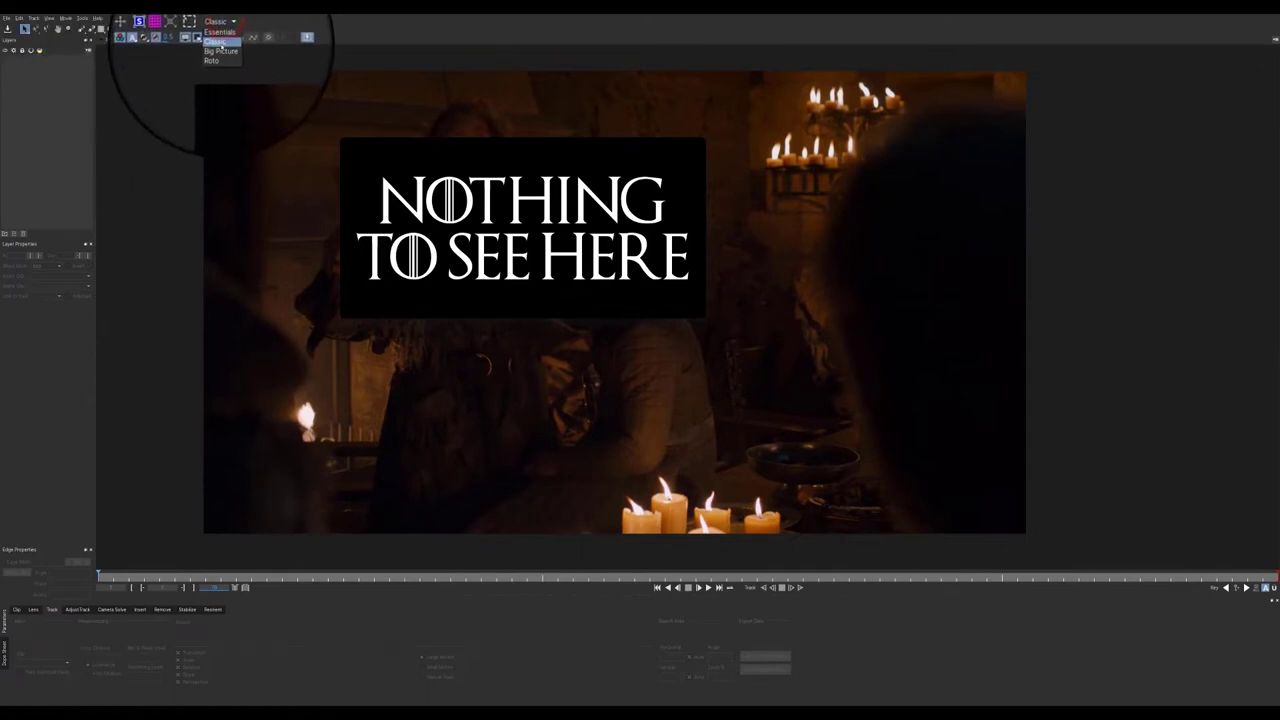
# - Try the Essentials workspace and return to the Classic workspace
pyautogui.click(220, 36)
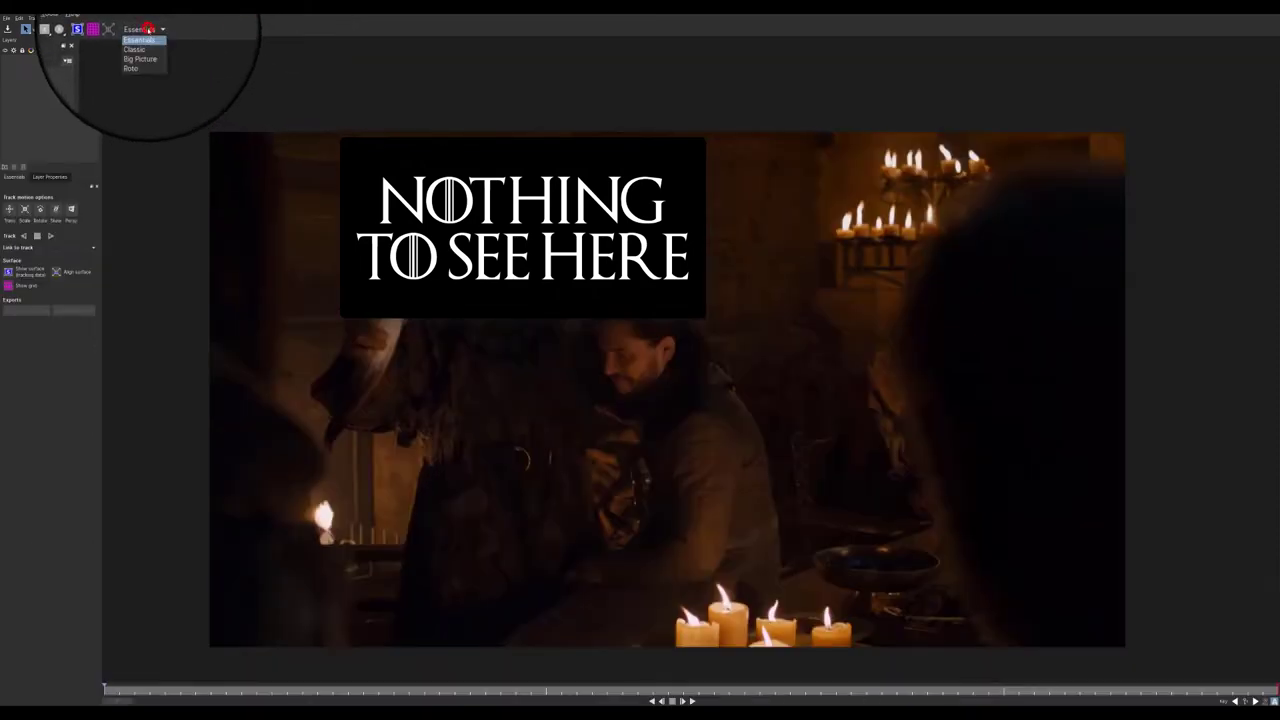
pyautogui.click(146, 42)
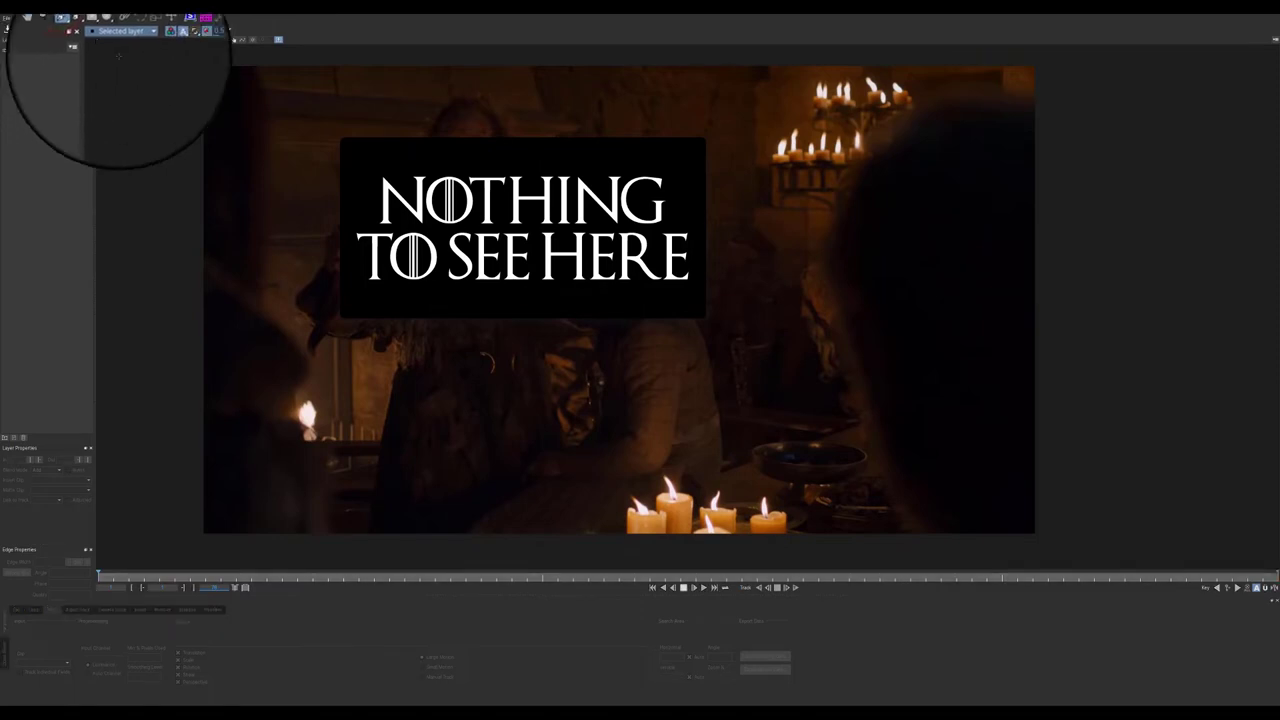
# - Outline the bowl on the table with an X-spline at the first frame and track it forward through the whole clip
pyautogui.click(803, 440)
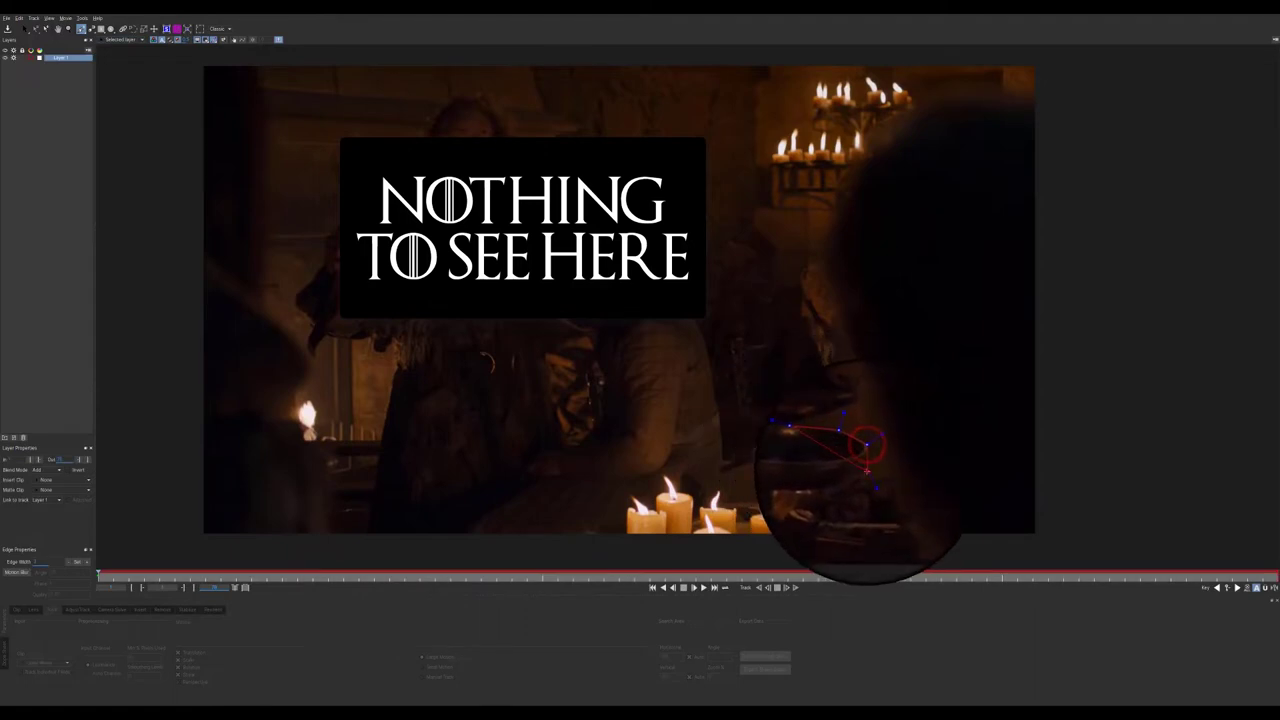
pyautogui.click(868, 473)
pyautogui.click(847, 486)
pyautogui.click(785, 484)
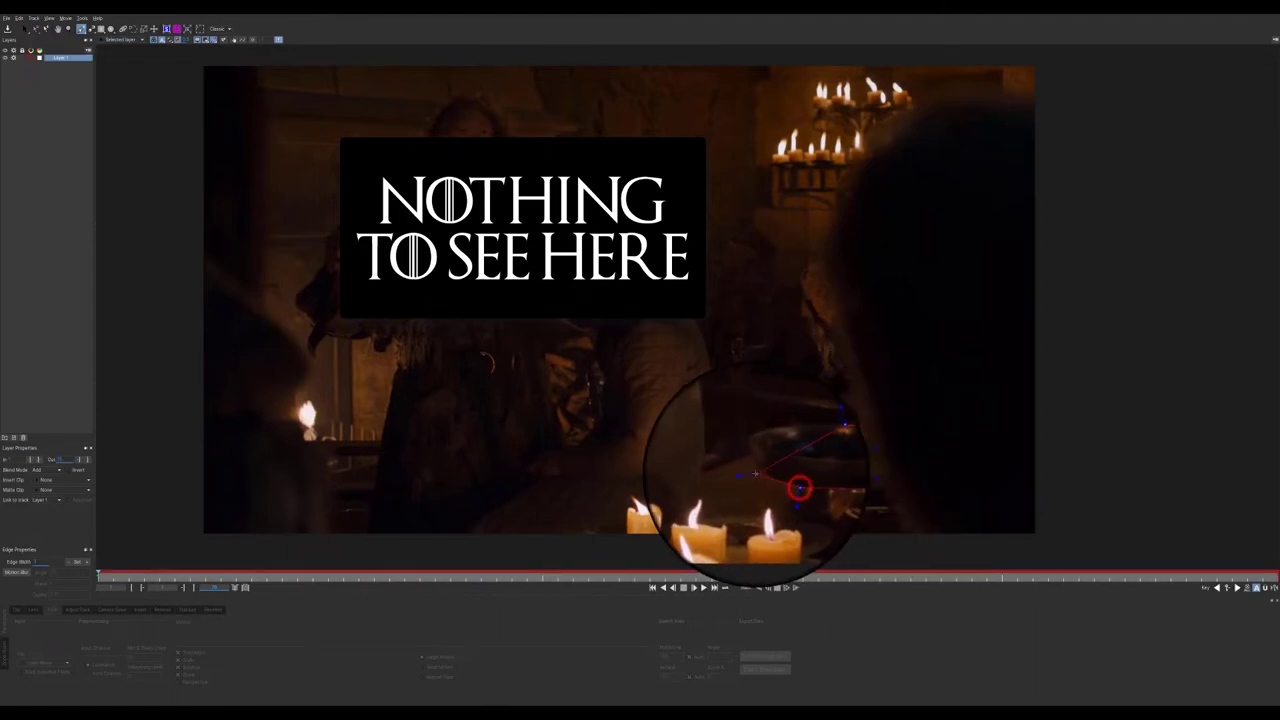
pyautogui.click(800, 487)
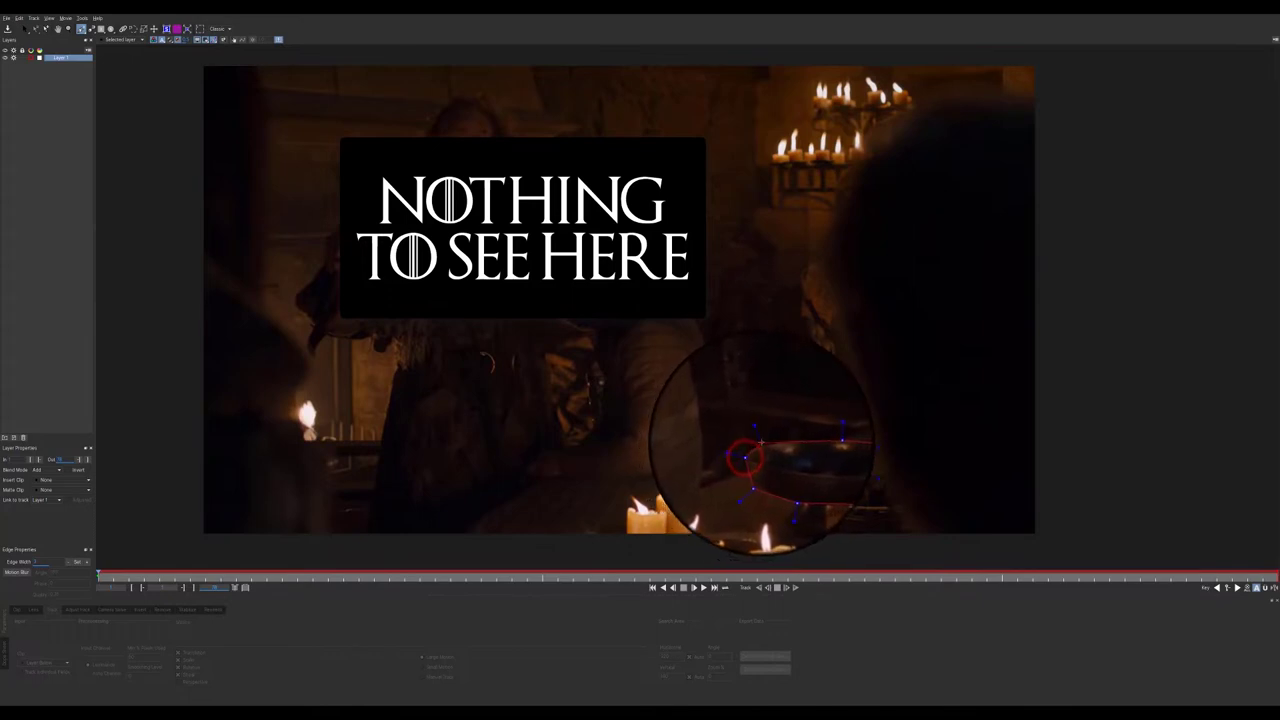
pyautogui.click(761, 442)
pyautogui.click(796, 444)
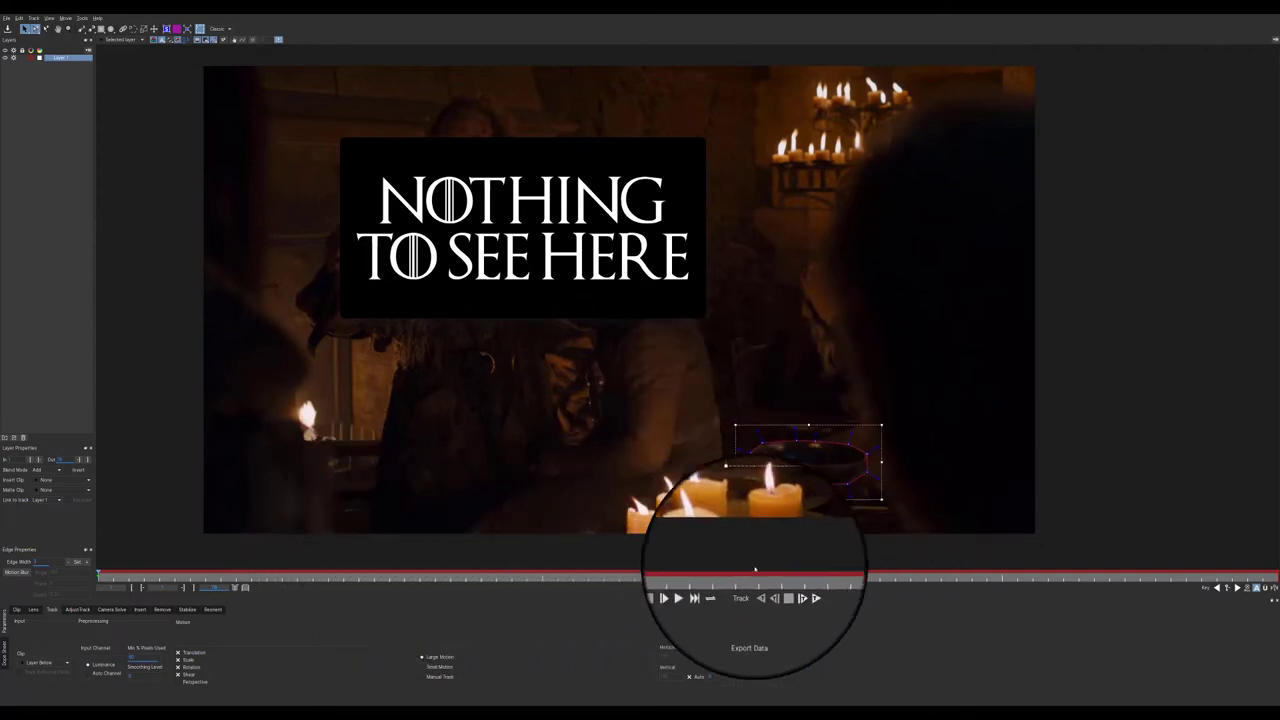
pyautogui.click(795, 587)
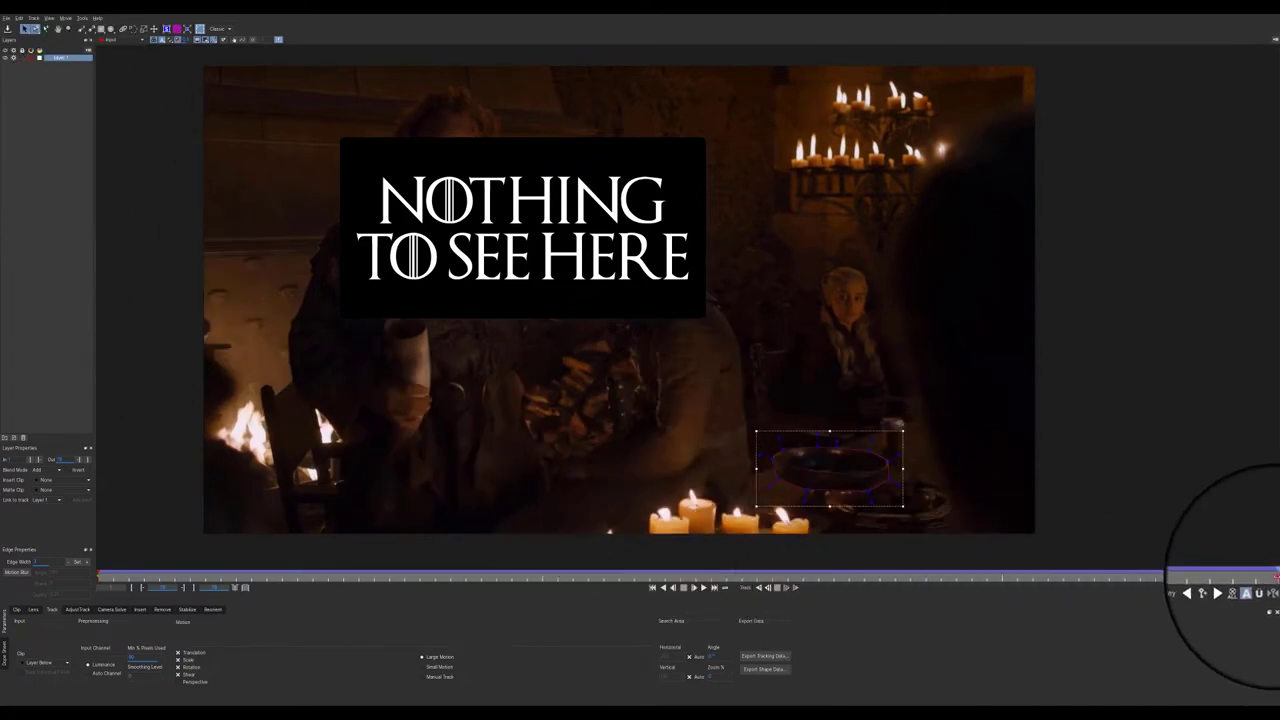
# - Rename the bowl layer as track, turn off its processing and lock it
pyautogui.moveTo(1262, 577); pyautogui.dragTo(100, 514)
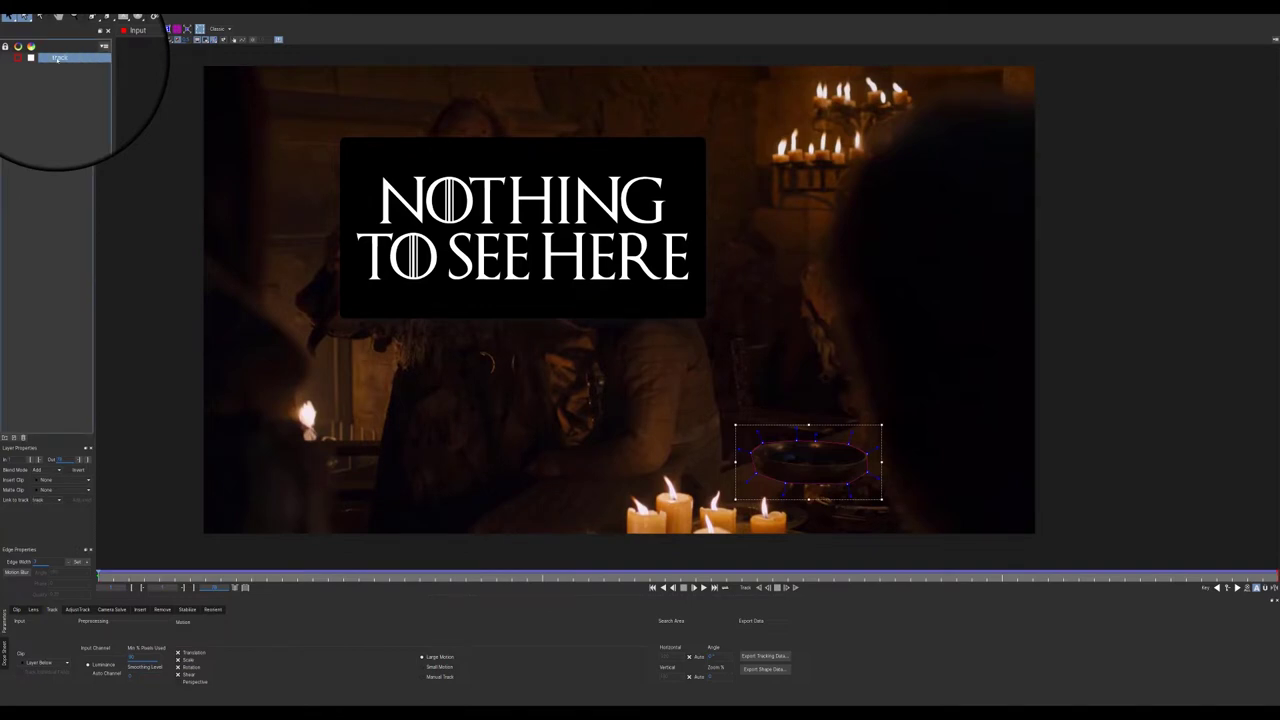
pyautogui.click(22, 58)
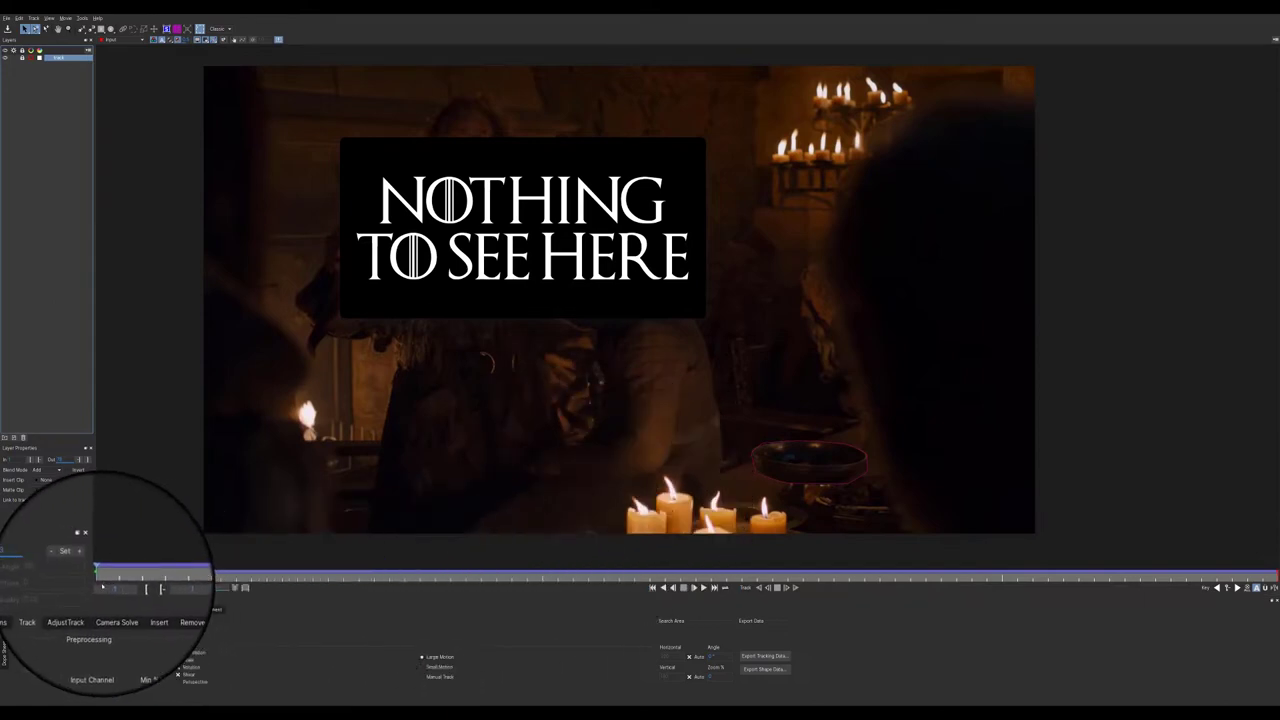
# - Outline the dark foreground figure with a new X-spline at the last frame, closing the shape outside the frame
pyautogui.moveTo(99, 576); pyautogui.dragTo(374, 578)
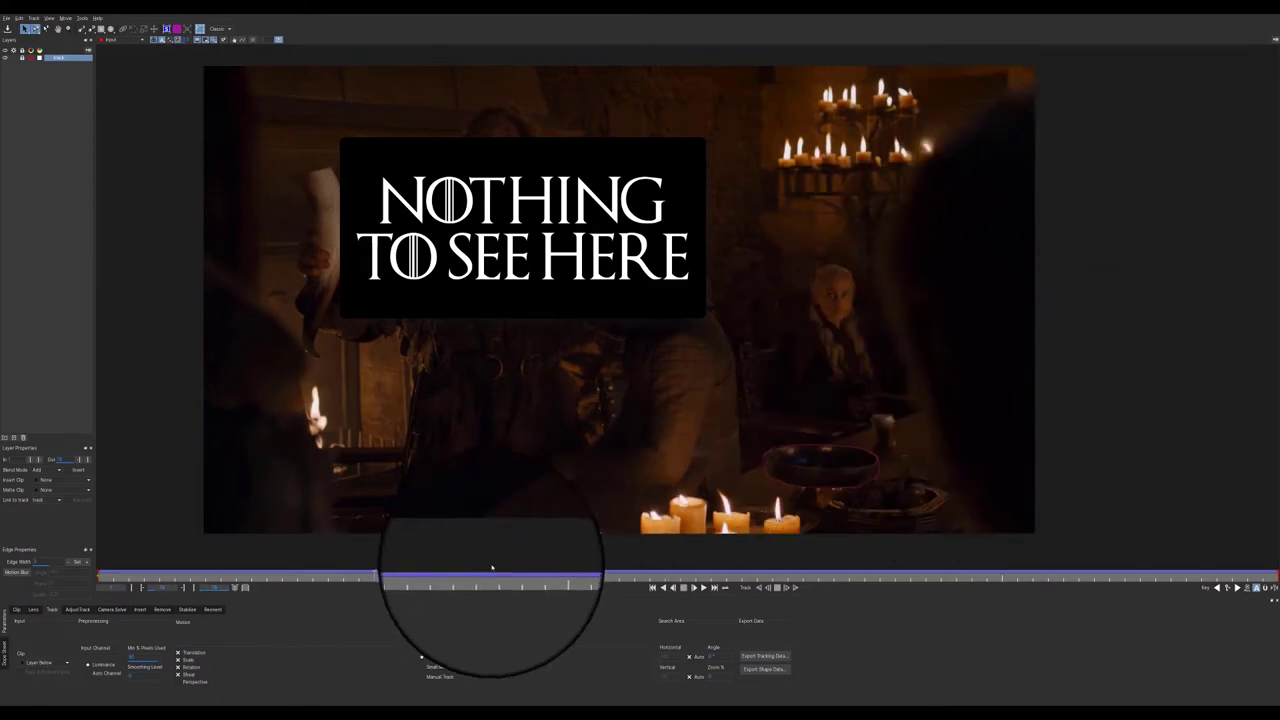
pyautogui.moveTo(372, 576); pyautogui.dragTo(1250, 570)
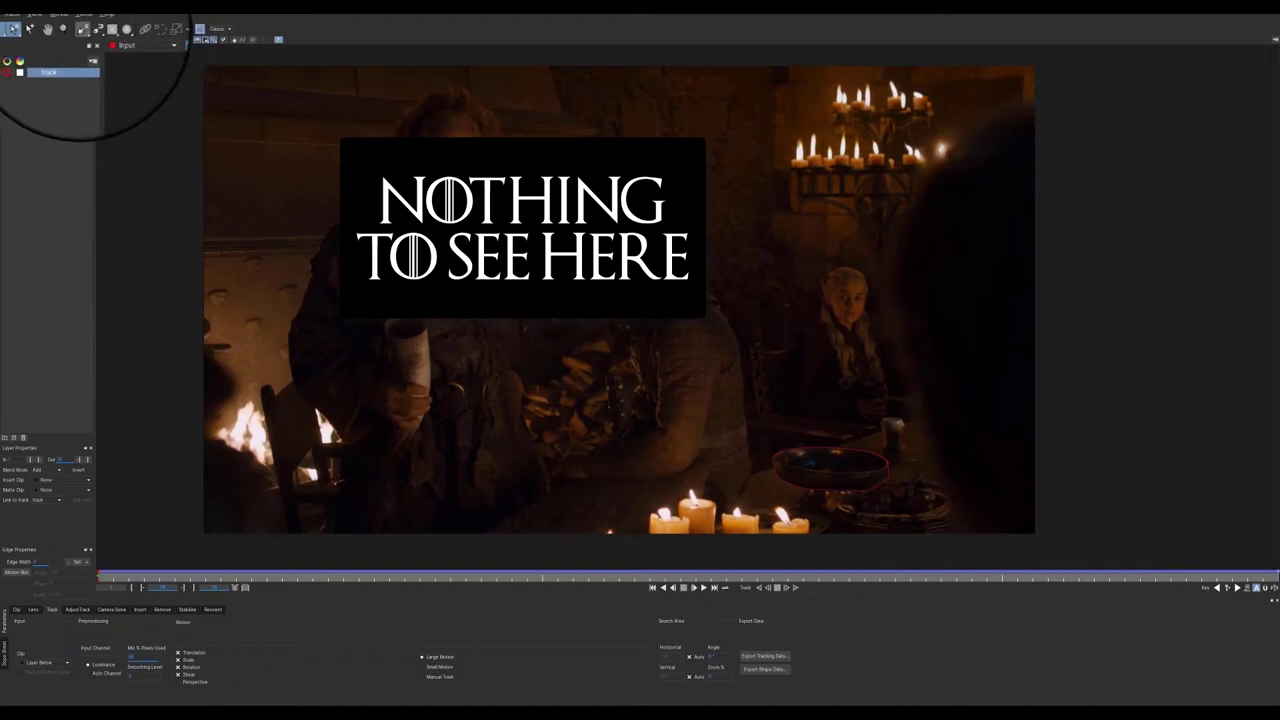
pyautogui.click(80, 29)
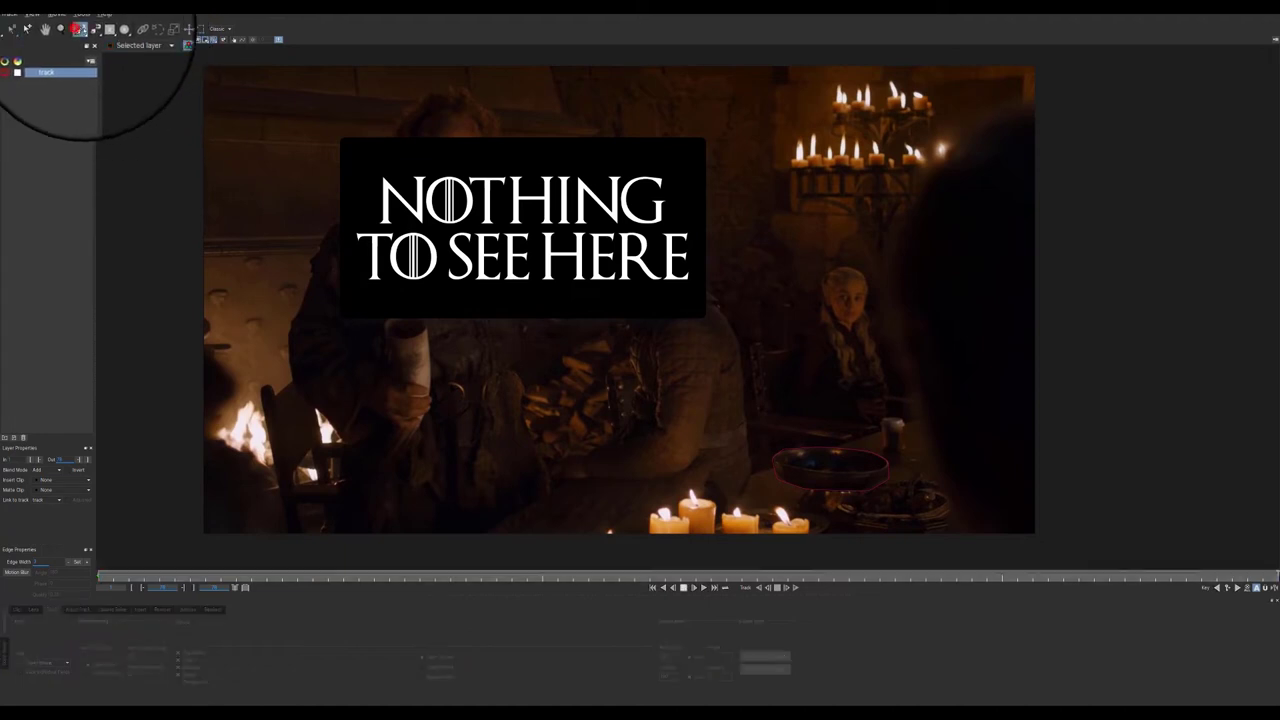
pyautogui.click(1036, 100)
pyautogui.click(983, 121)
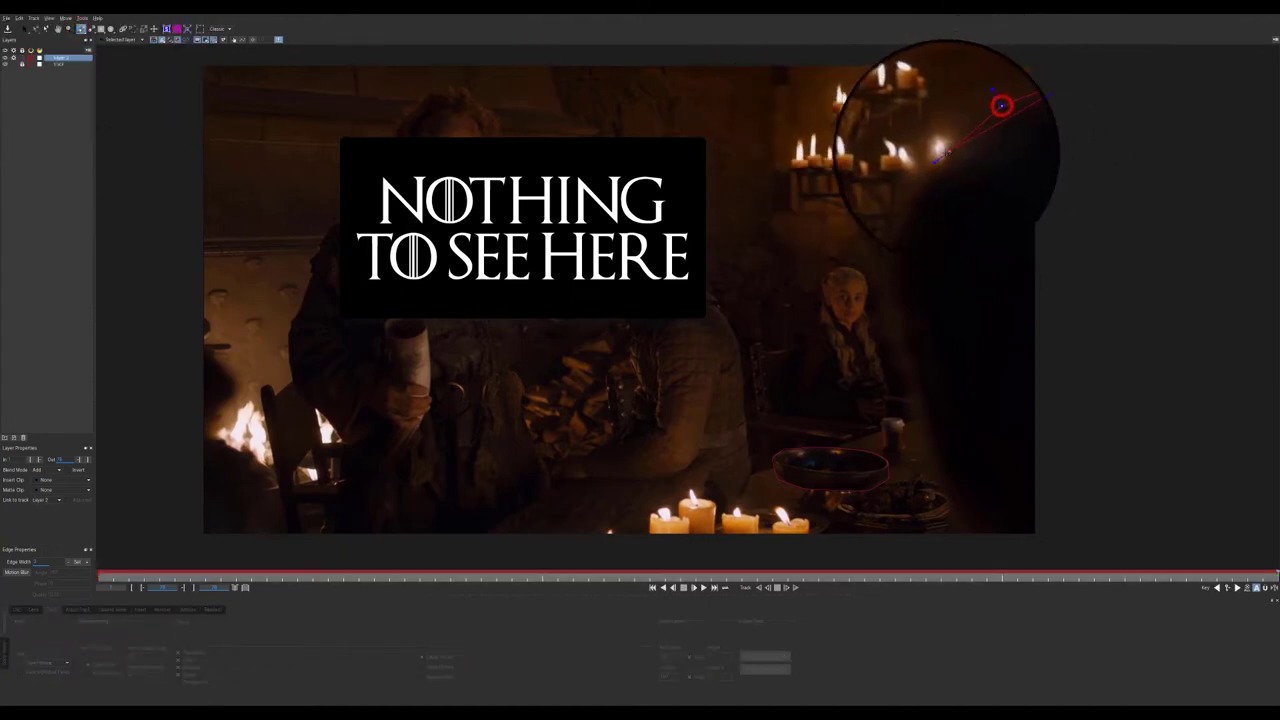
pyautogui.click(942, 157)
pyautogui.click(910, 204)
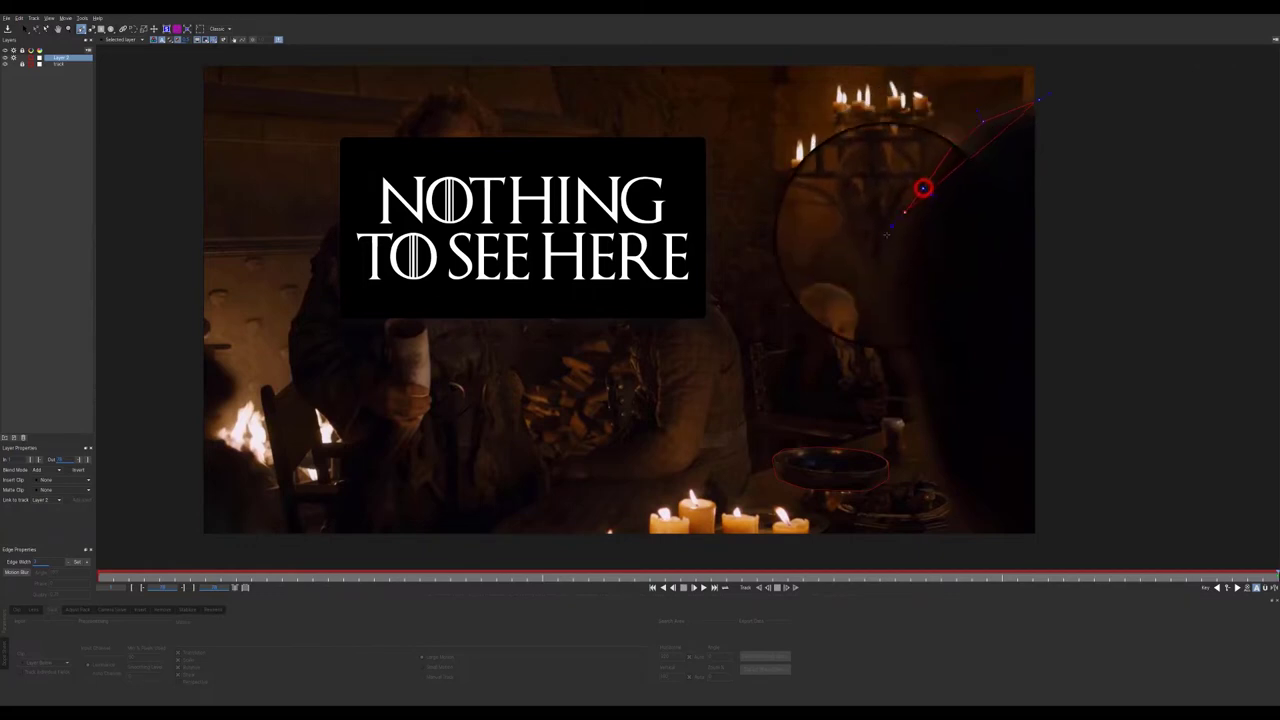
pyautogui.click(887, 229)
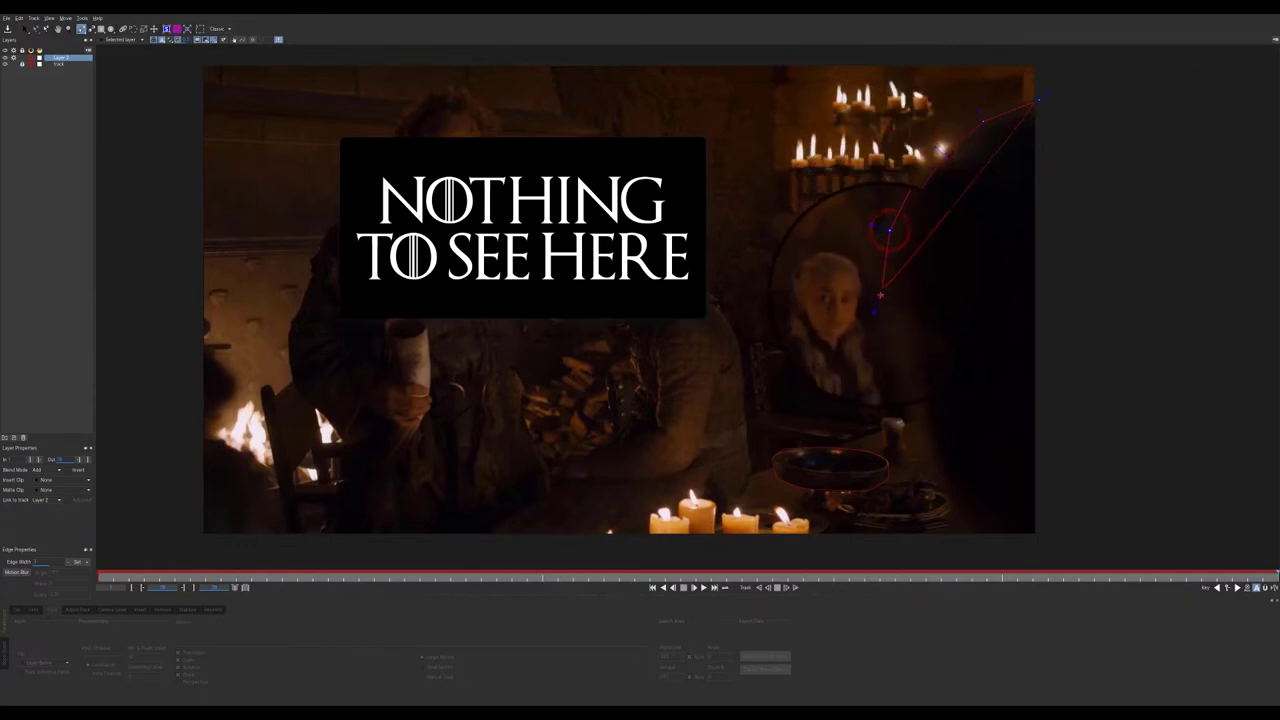
pyautogui.click(884, 328)
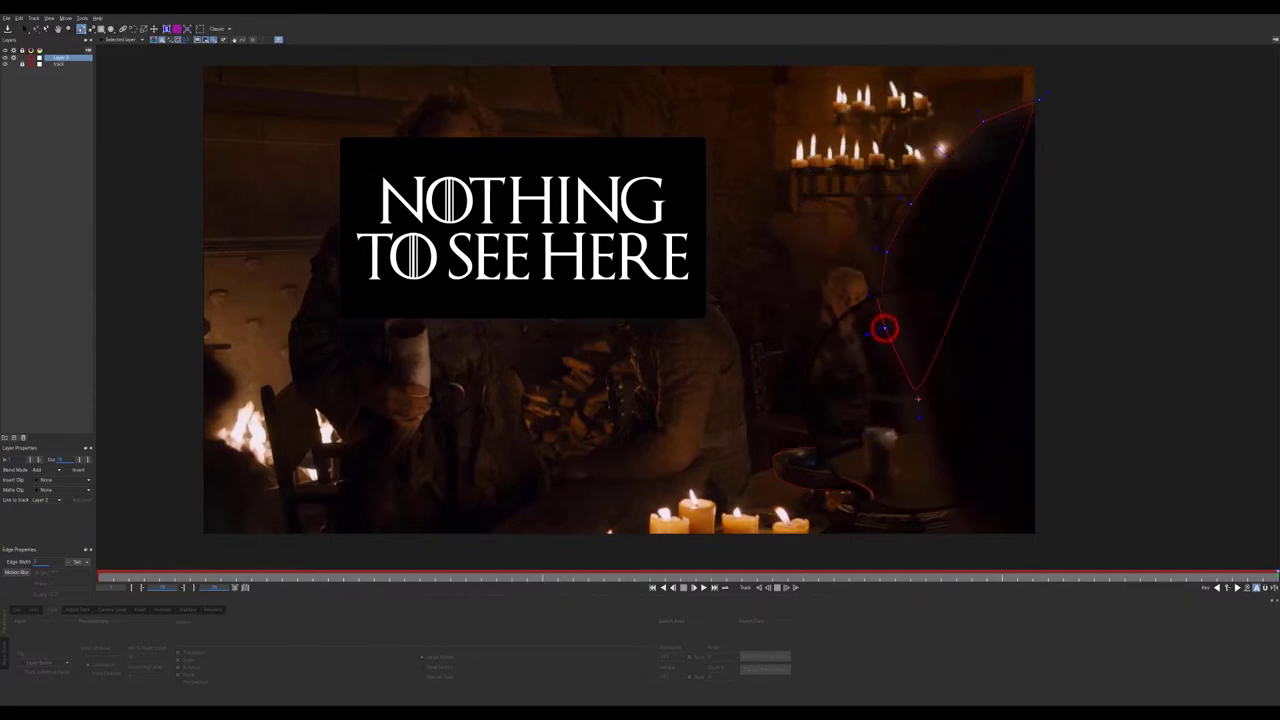
pyautogui.click(909, 389)
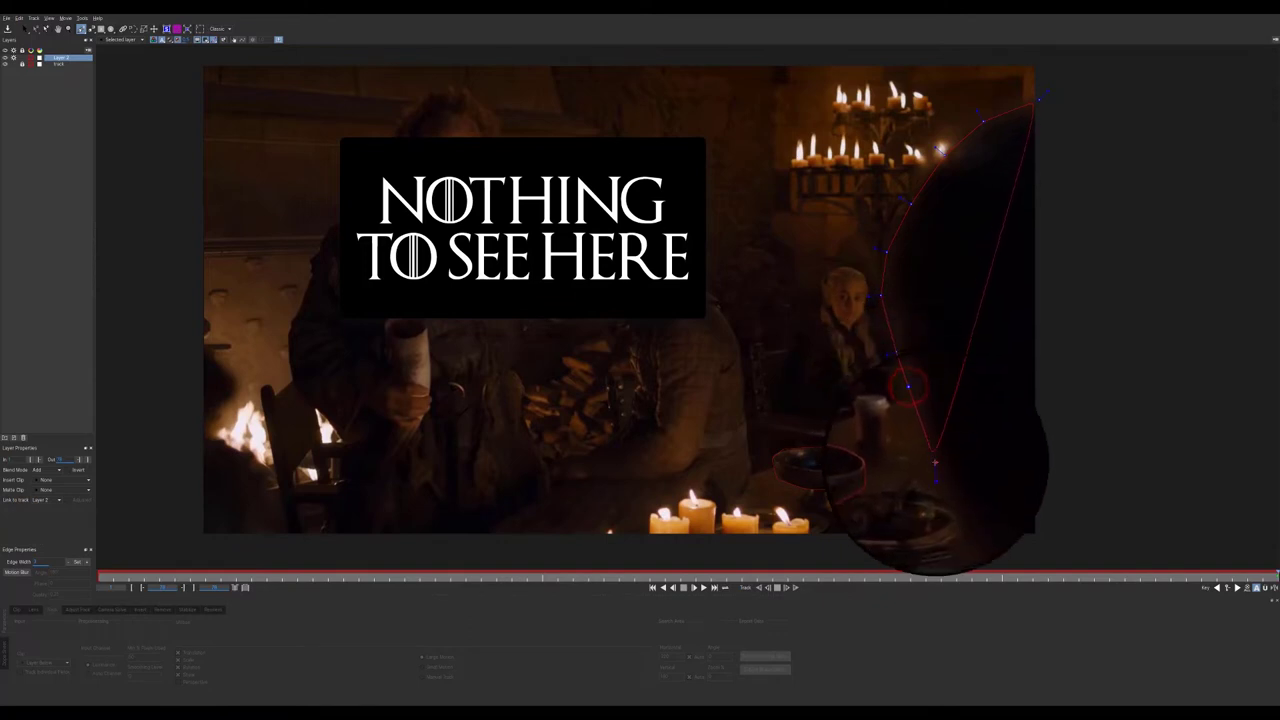
pyautogui.click(935, 463)
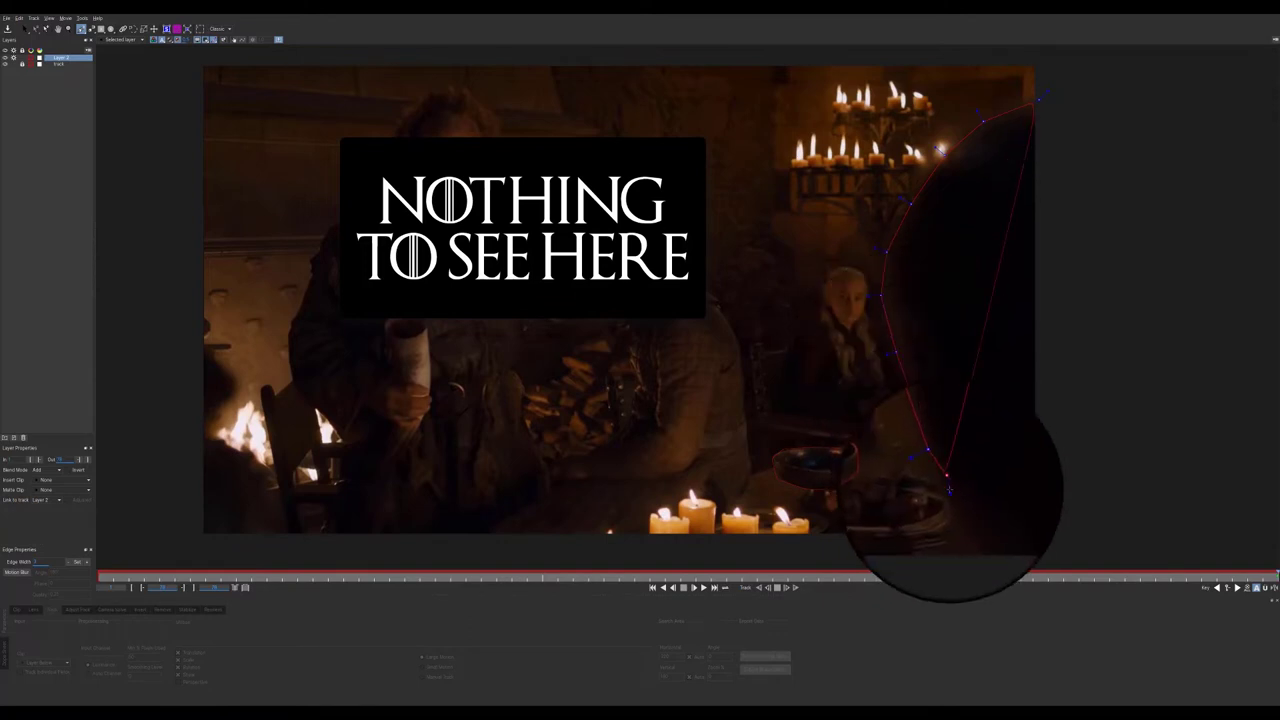
pyautogui.click(955, 511)
pyautogui.click(979, 553)
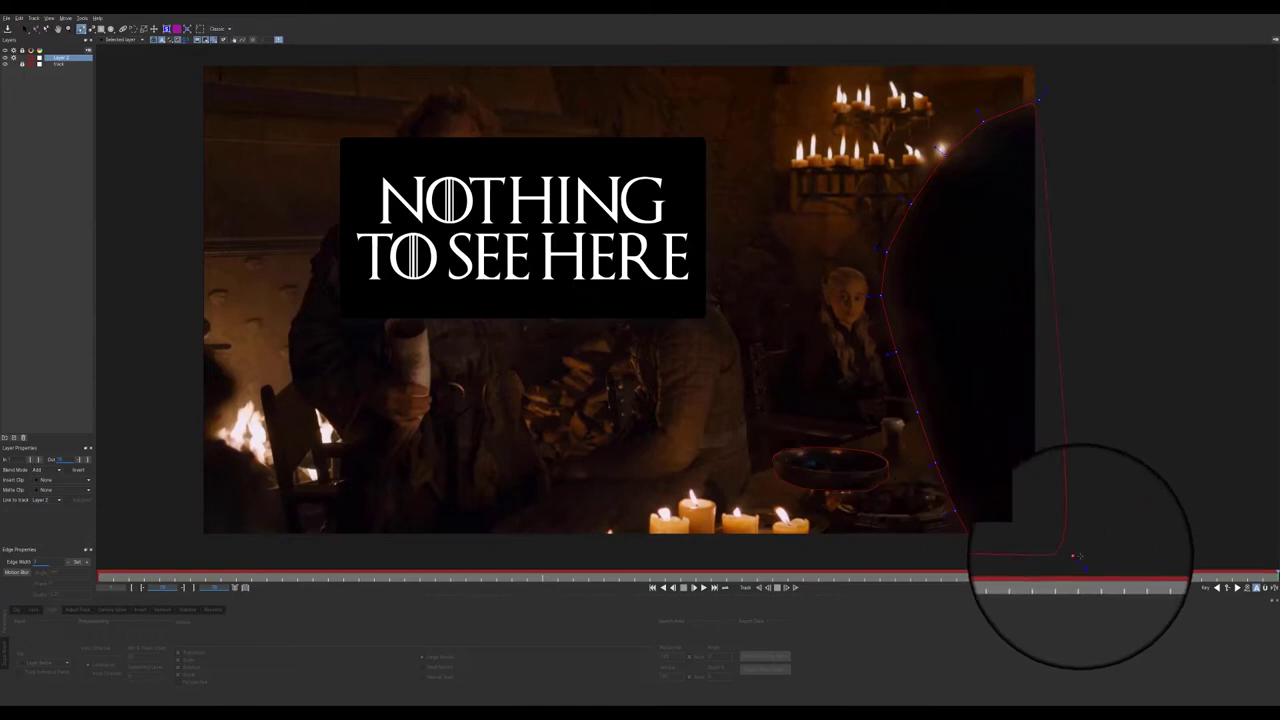
pyautogui.rightClick(1064, 557)
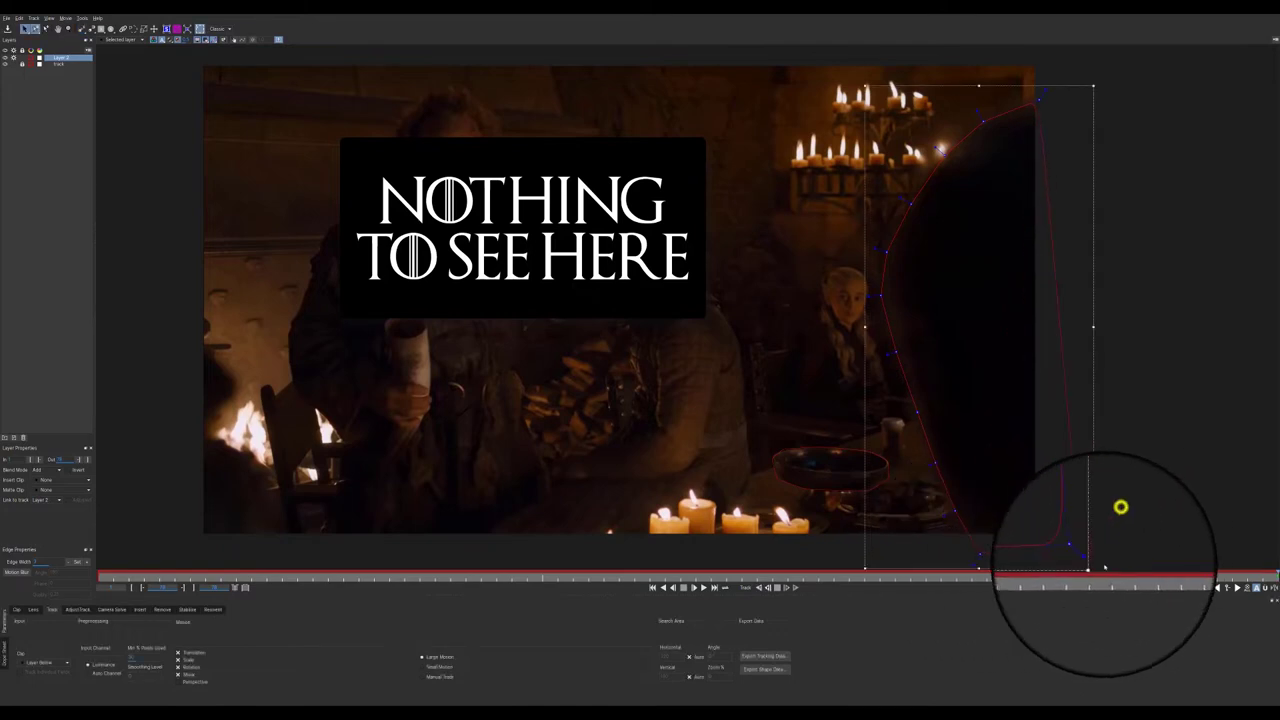
# - Extend the figure mask's outer corners beyond the frame edge and track the mask backward to the first frame
pyautogui.moveTo(1088, 557); pyautogui.dragTo(1115, 566)
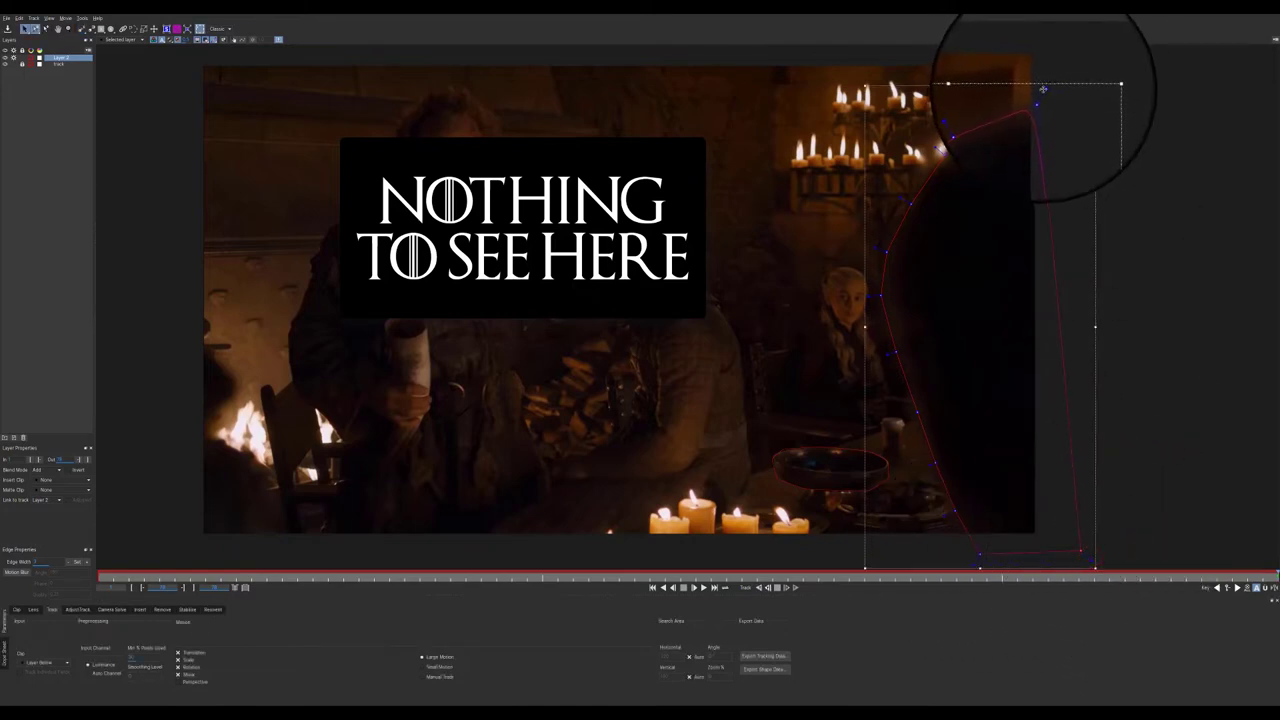
pyautogui.moveTo(1044, 90); pyautogui.dragTo(1097, 58)
pyautogui.moveTo(1017, 107); pyautogui.dragTo(853, 542)
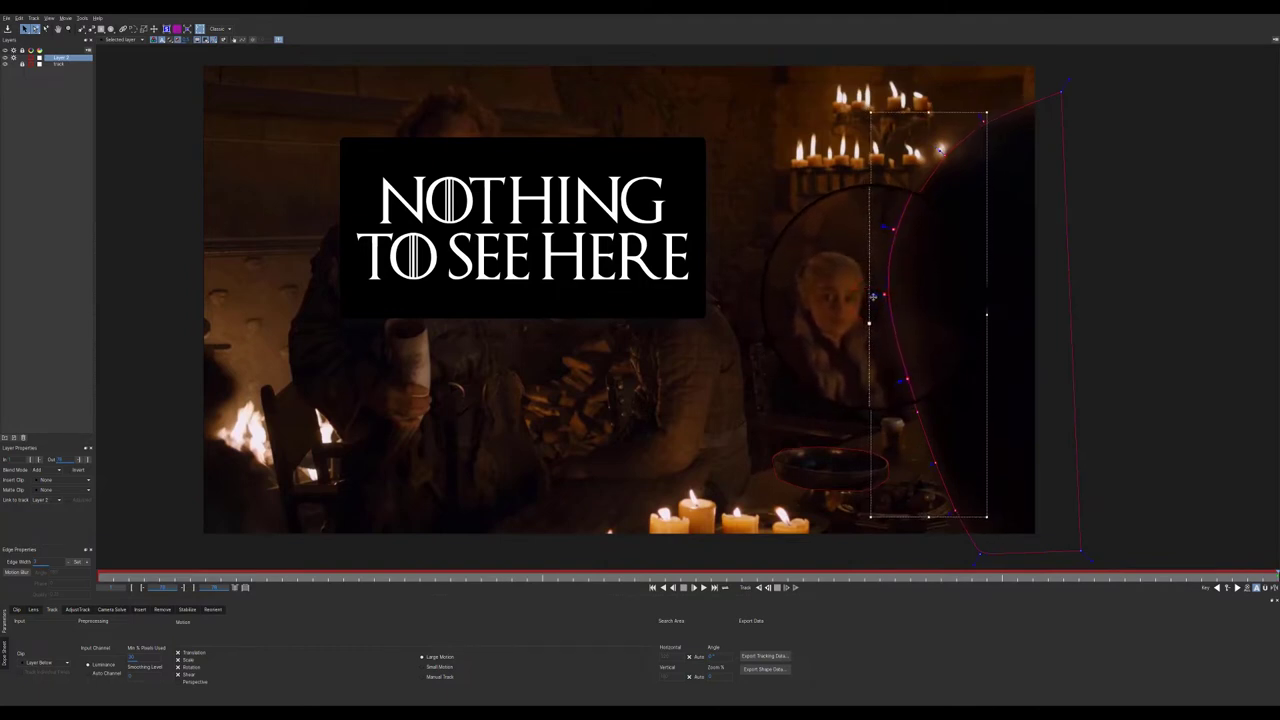
pyautogui.click(1098, 161)
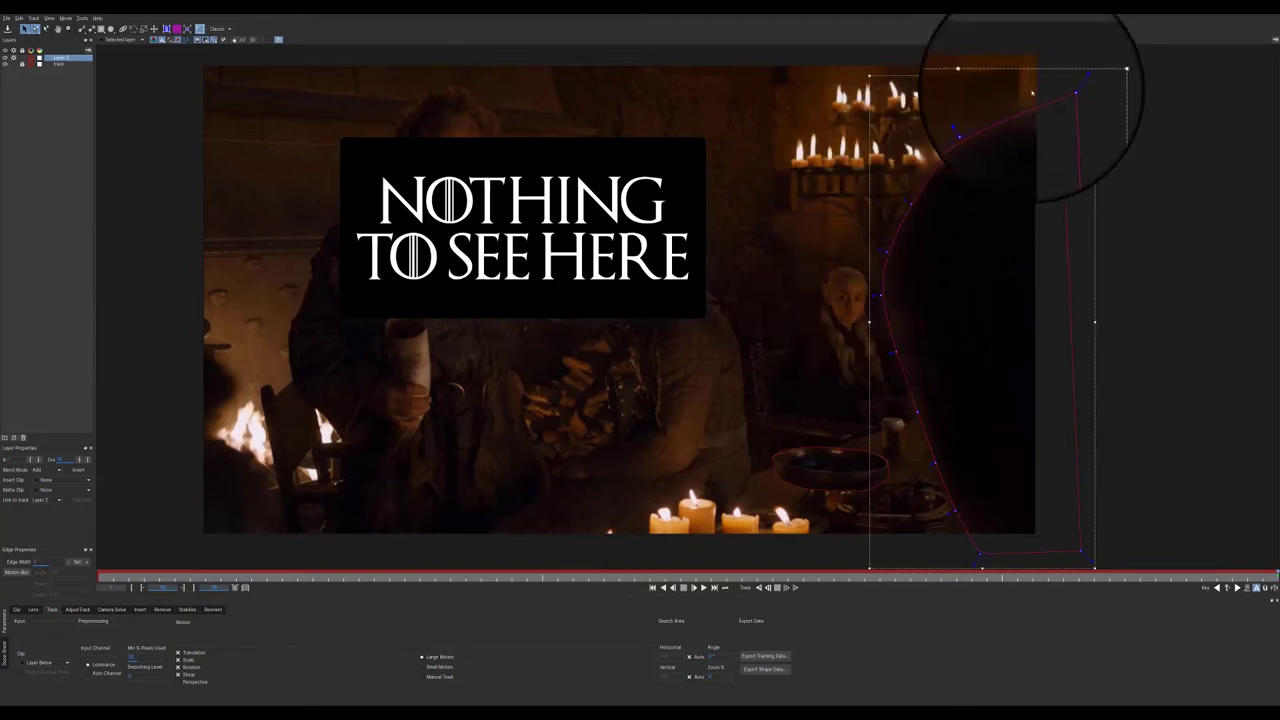
pyautogui.press('t')
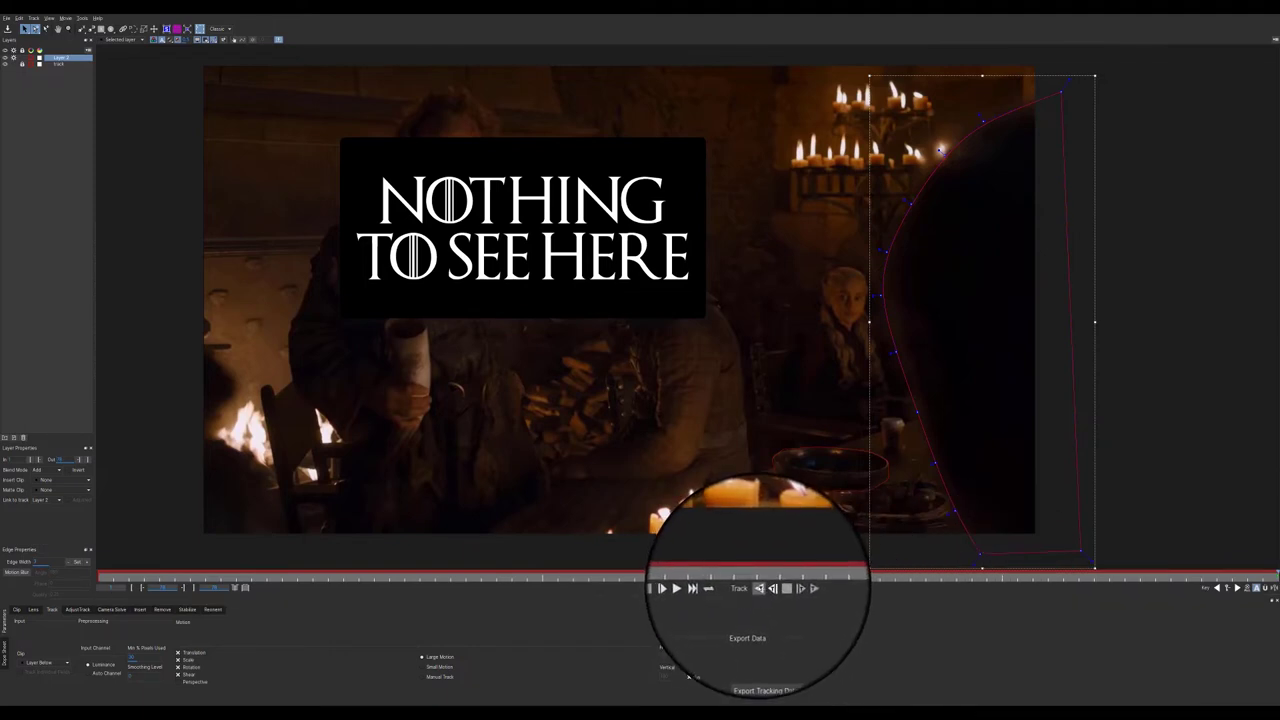
pyautogui.click(759, 588)
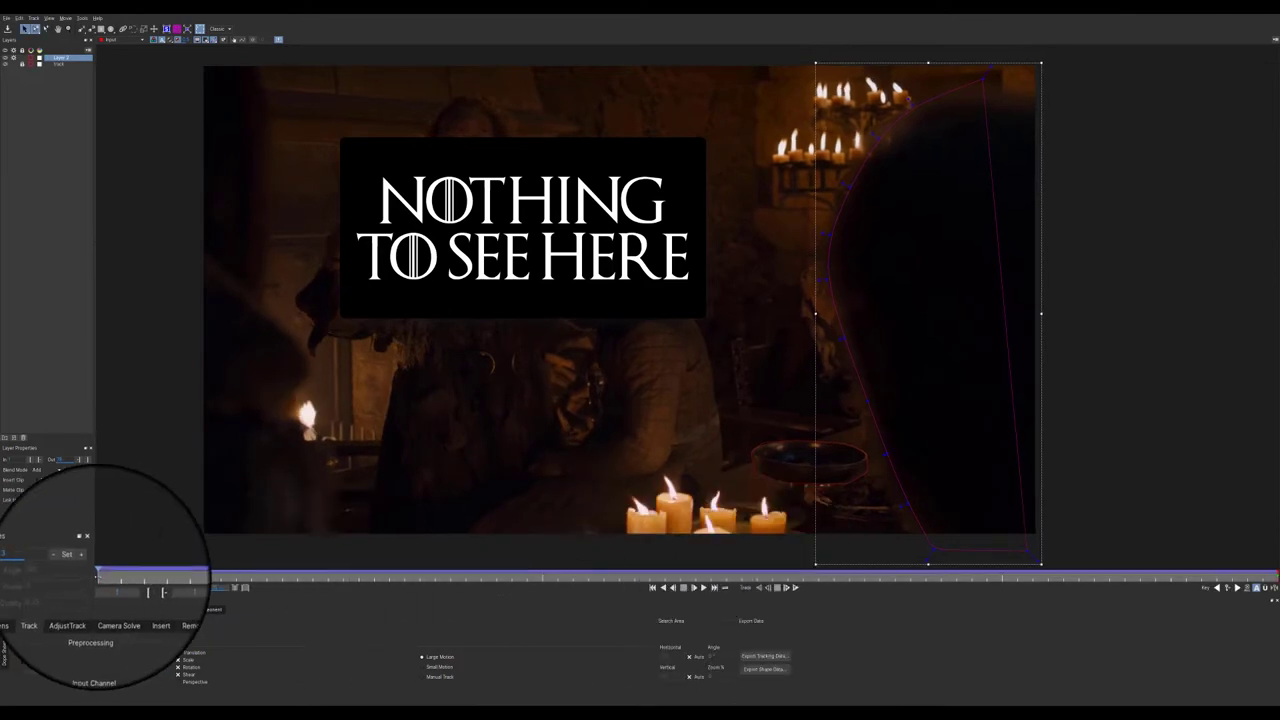
# - Refine the mask points along the figure's edge at the first frame
pyautogui.moveTo(98, 577)
pyautogui.mouseDown()
pyautogui.moveTo(720, 557)
pyautogui.moveTo(345, 556)
pyautogui.moveTo(726, 555)
pyautogui.moveTo(213, 571)
pyautogui.moveTo(554, 595)
pyautogui.moveTo(86, 586)
pyautogui.mouseUp()
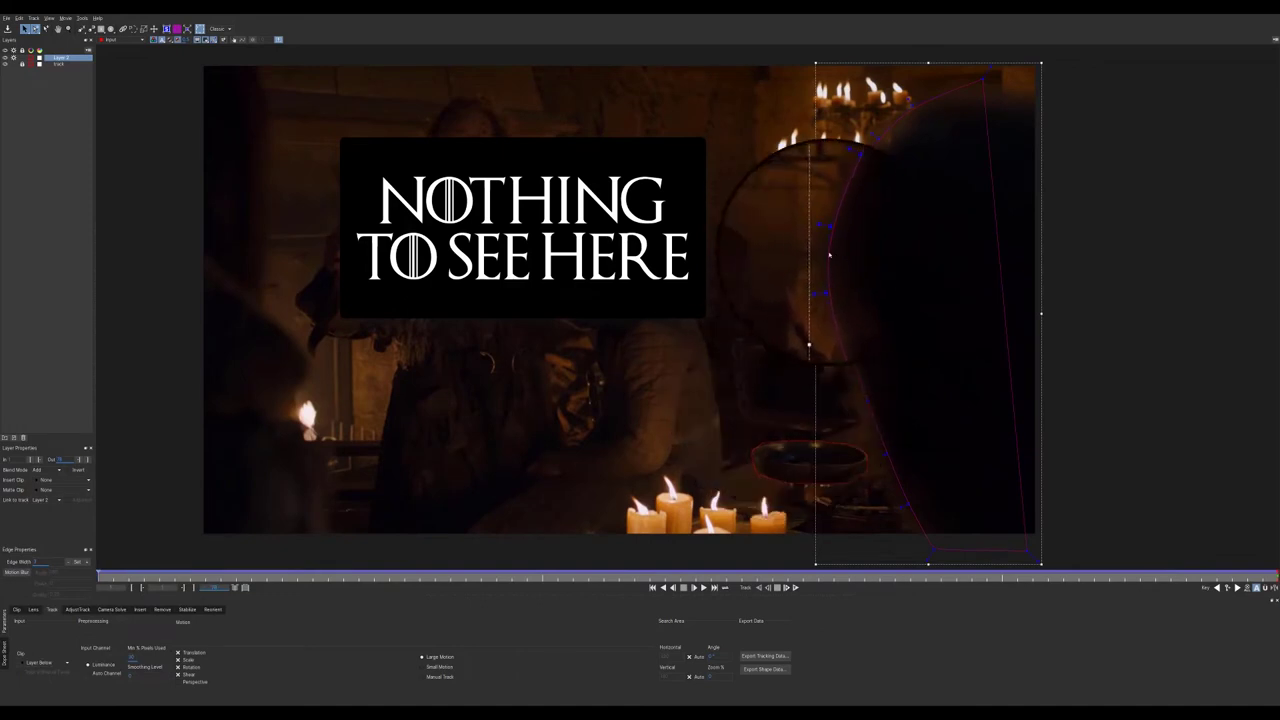
pyautogui.moveTo(808, 267); pyautogui.dragTo(848, 186)
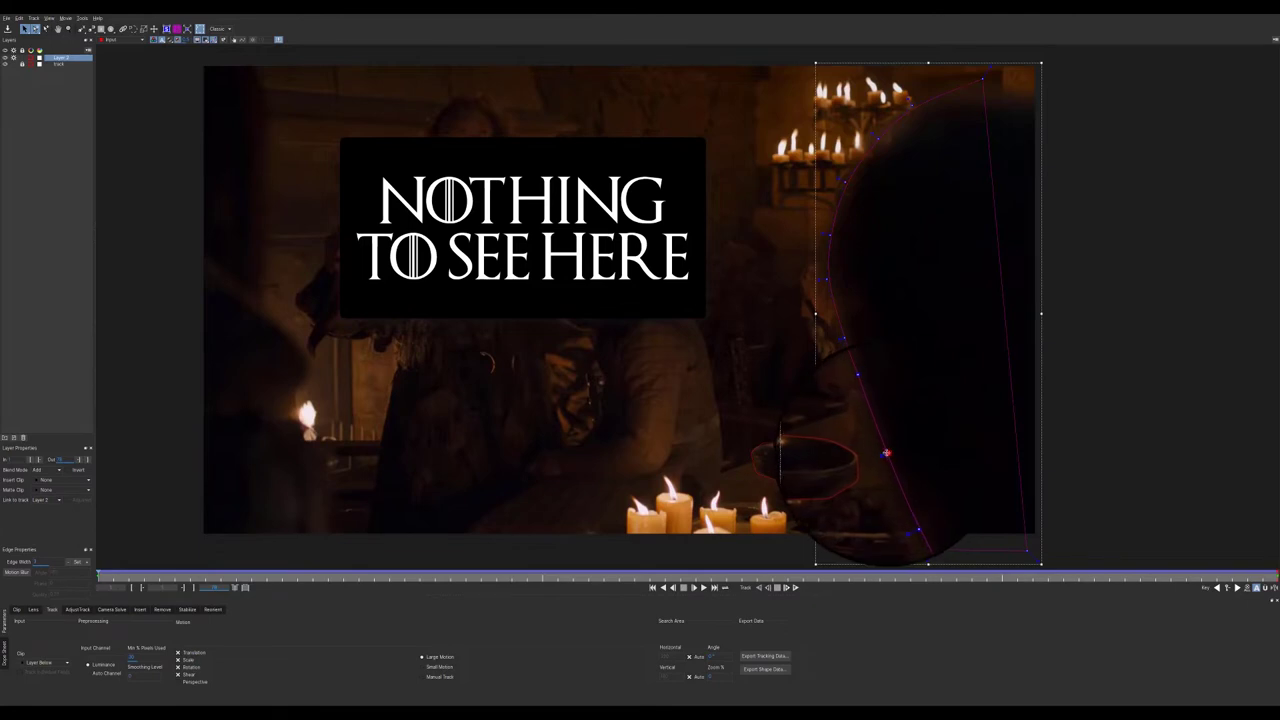
pyautogui.moveTo(886, 453); pyautogui.dragTo(883, 454)
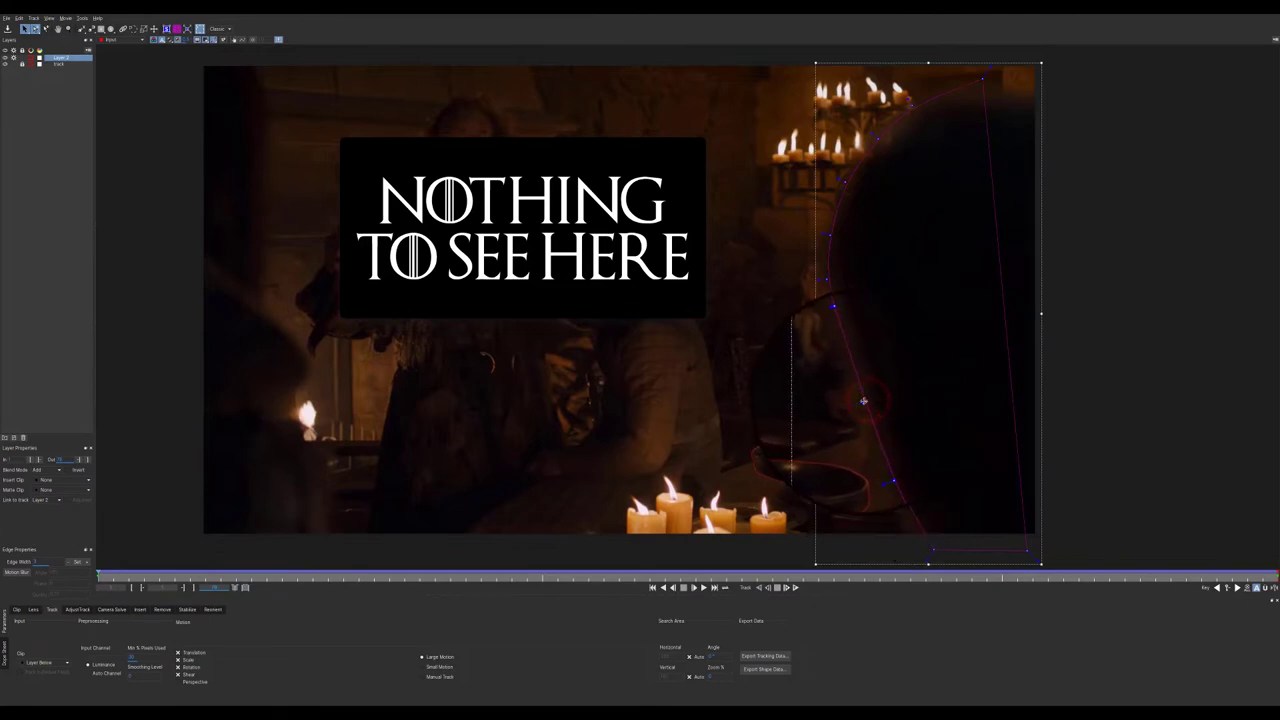
pyautogui.click(884, 454)
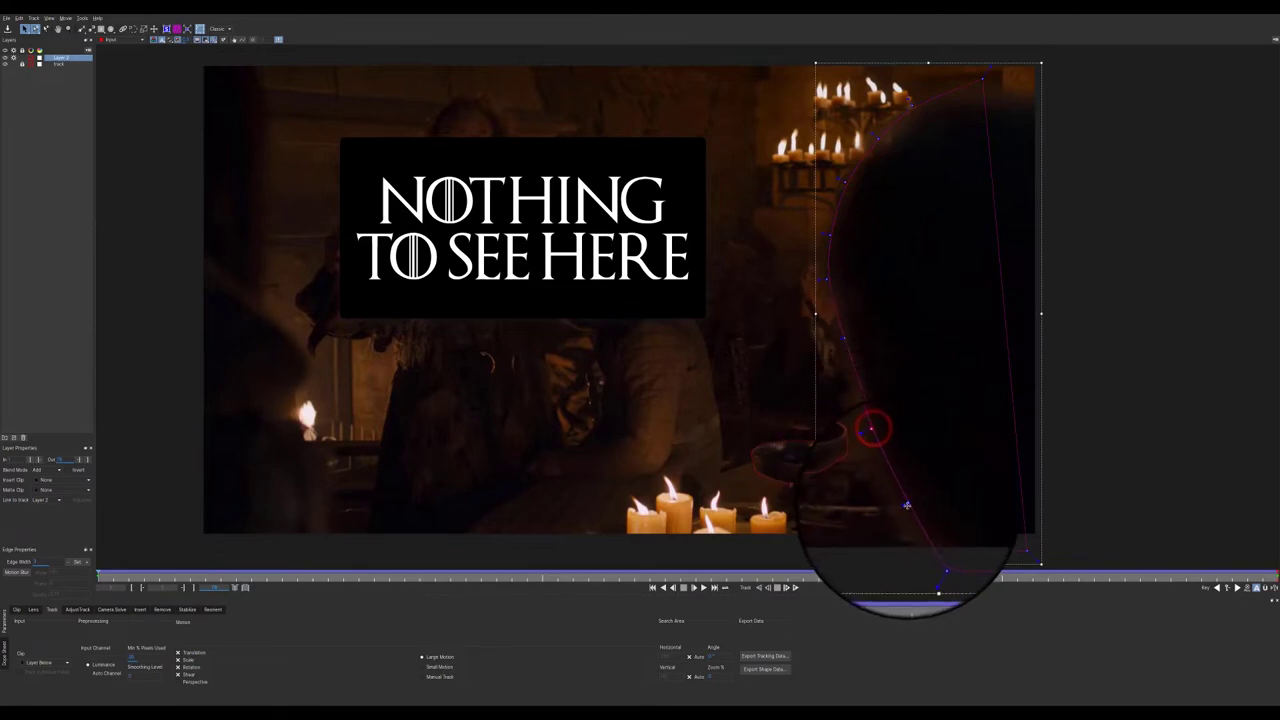
pyautogui.click(906, 506)
# - Refit the mask points to the figure's head and shoulder at a frame about a third of the way through the clip
pyautogui.moveTo(99, 577); pyautogui.dragTo(482, 586)
pyautogui.moveTo(918, 352); pyautogui.dragTo(929, 343)
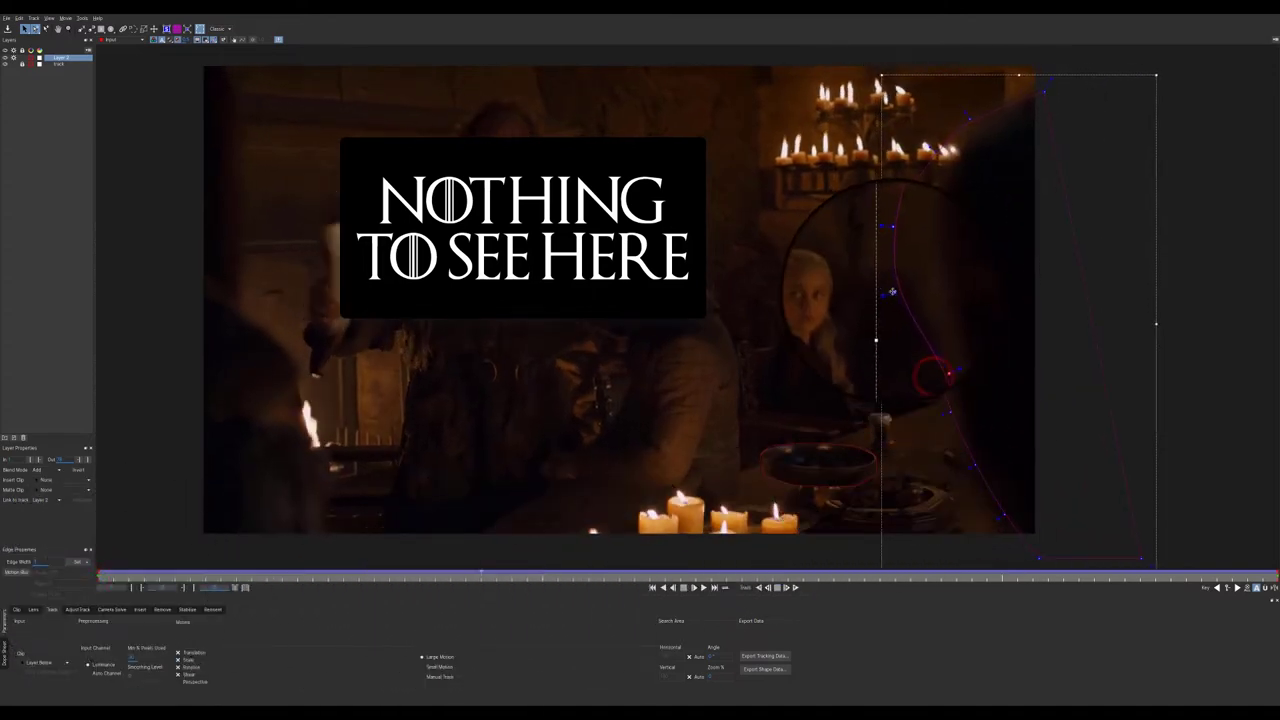
pyautogui.moveTo(892, 294); pyautogui.dragTo(911, 248)
pyautogui.moveTo(904, 197); pyautogui.dragTo(926, 211)
pyautogui.moveTo(937, 149); pyautogui.dragTo(1042, 91)
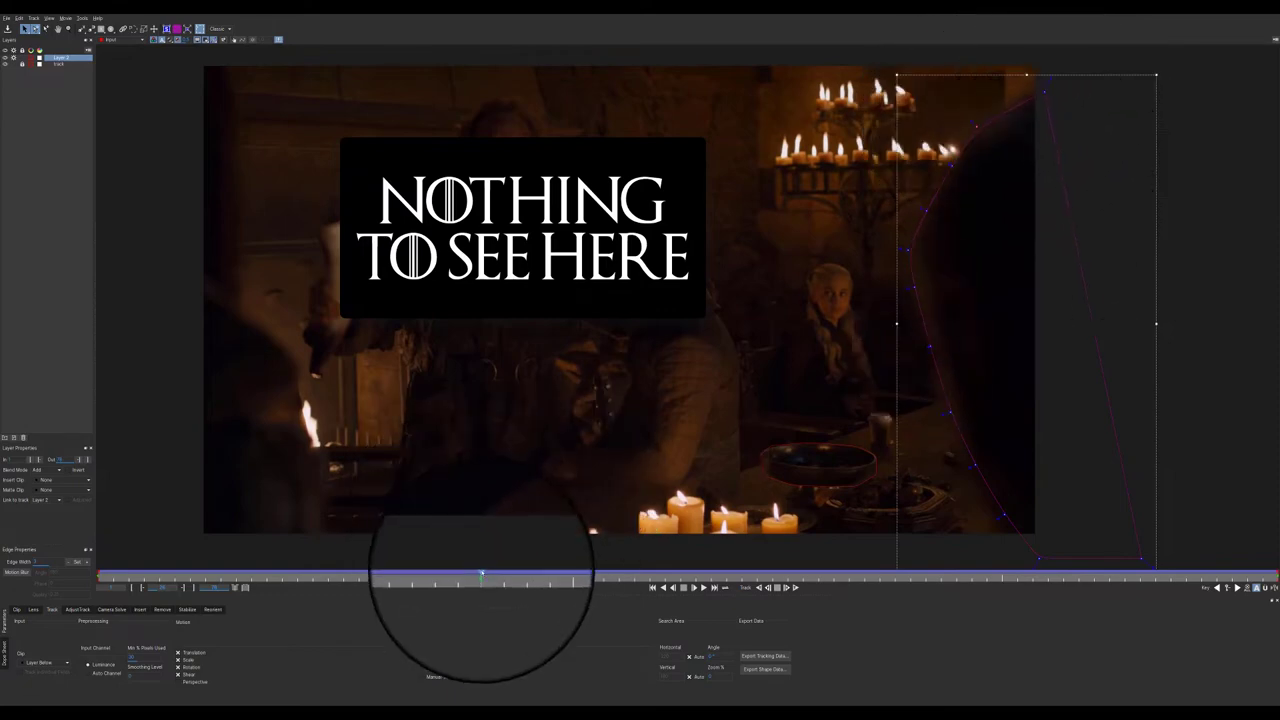
pyautogui.moveTo(482, 577)
pyautogui.mouseDown()
pyautogui.moveTo(128, 576)
pyautogui.moveTo(468, 578)
pyautogui.moveTo(1265, 545)
pyautogui.moveTo(663, 518)
pyautogui.moveTo(114, 543)
pyautogui.moveTo(100, 522)
pyautogui.moveTo(400, 529)
pyautogui.moveTo(106, 580)
pyautogui.moveTo(479, 572)
pyautogui.mouseUp()
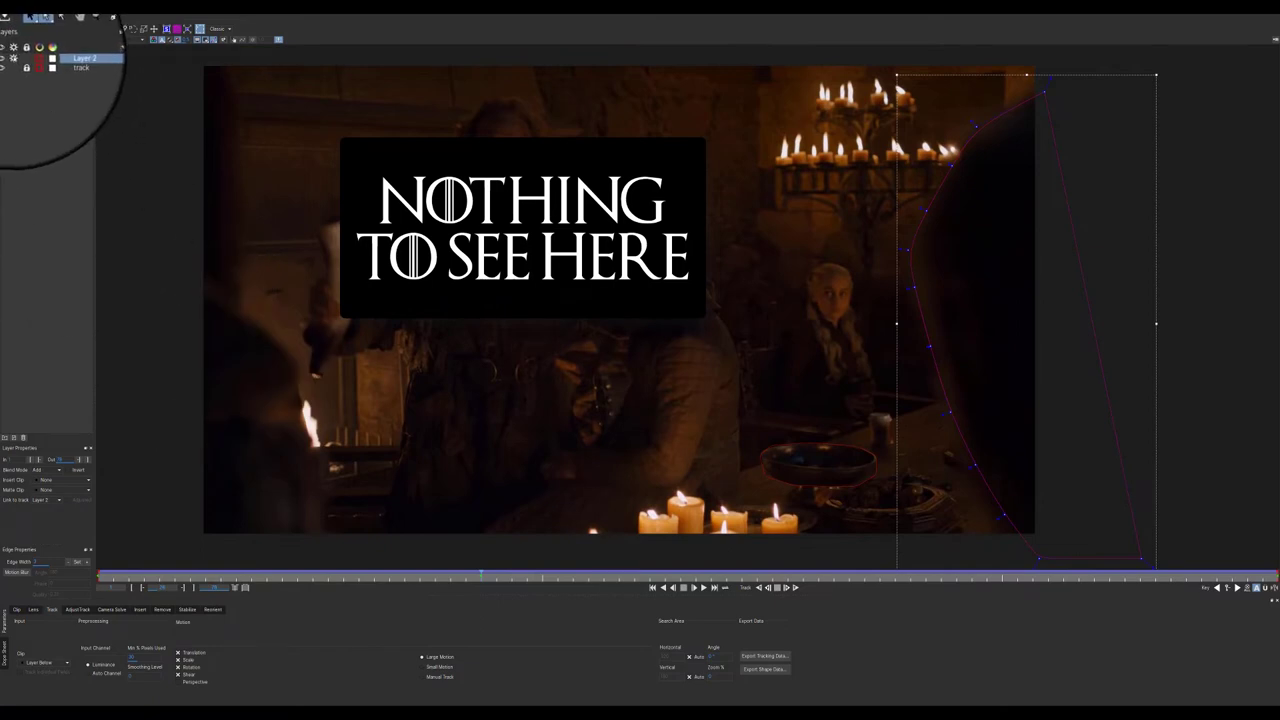
# - Turn off processing for Layer 2 and lock it, and unlock and select the track layer
pyautogui.click(13, 58)
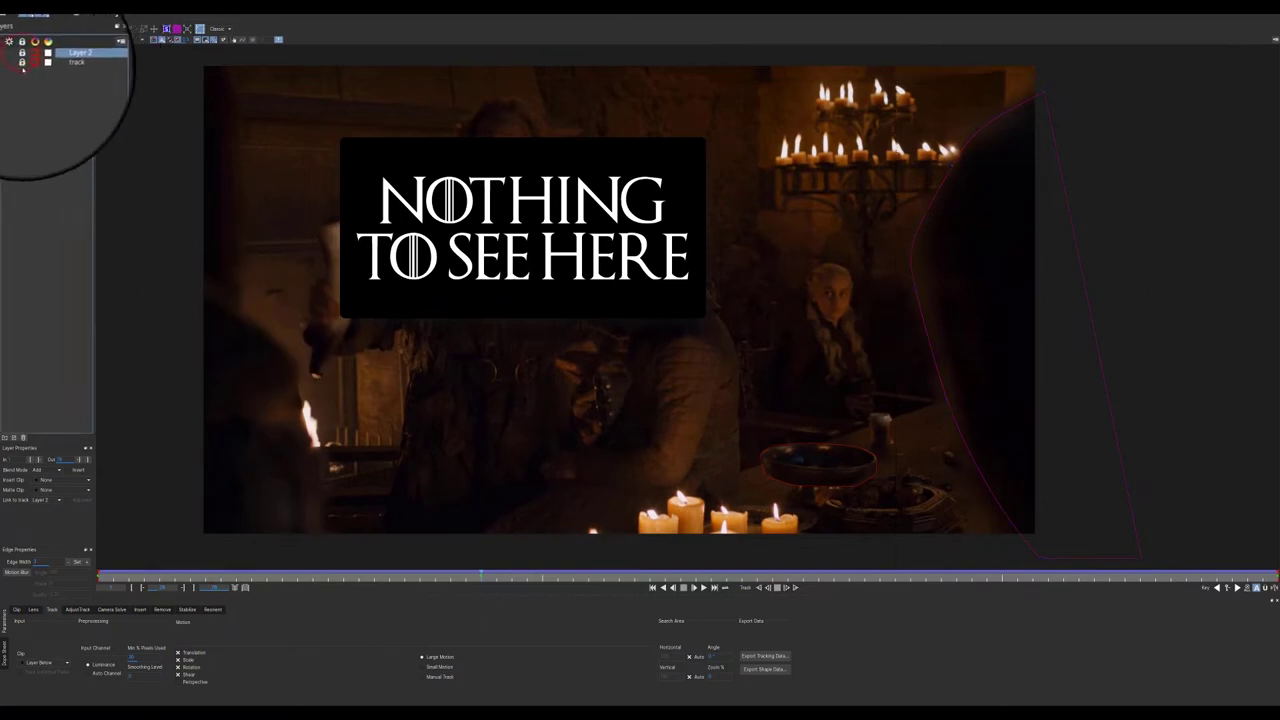
pyautogui.click(22, 65)
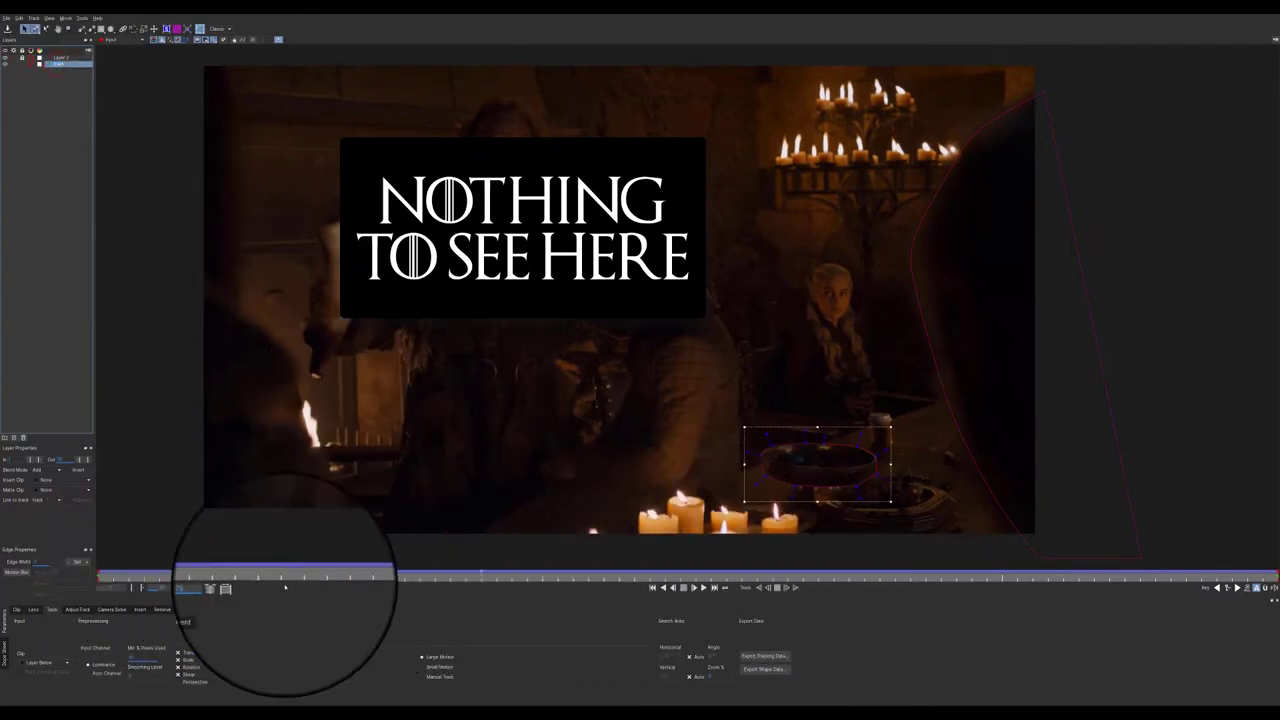
pyautogui.moveTo(479, 576); pyautogui.dragTo(491, 576)
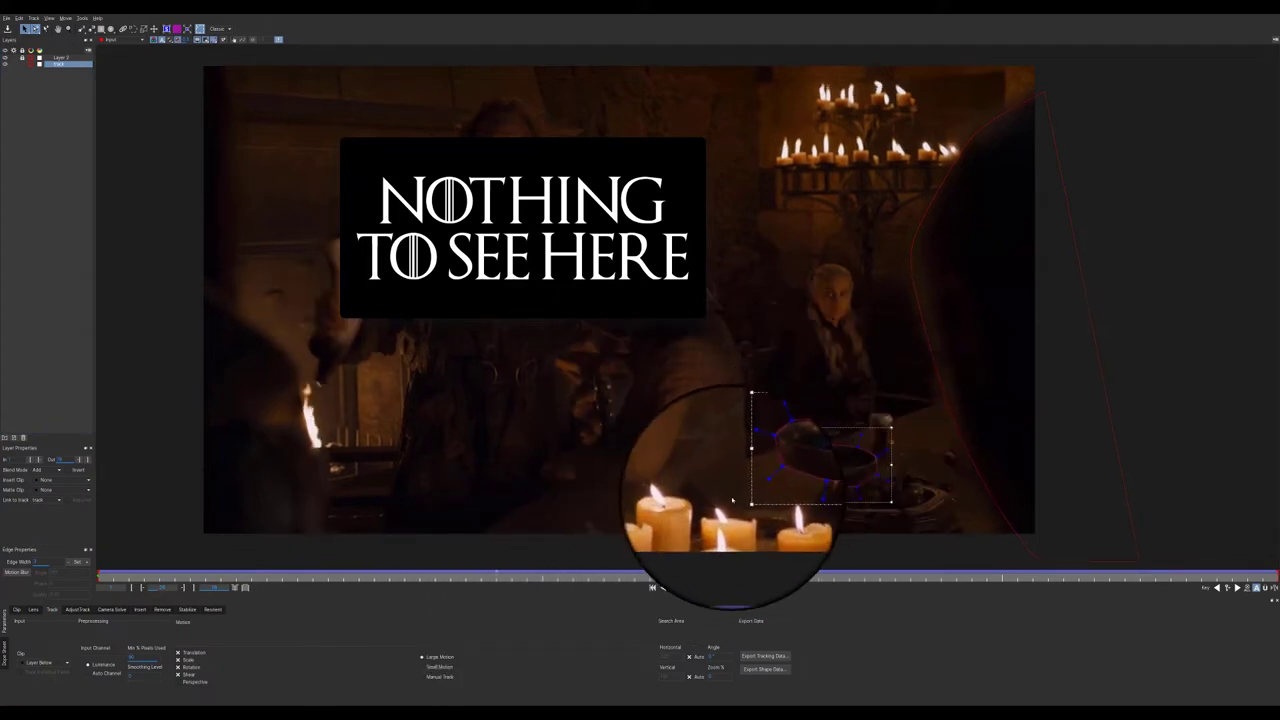
# - Copy the track layer's tracking data to the clipboard in the After Effects Corner Pin format that supports RG Warp and mochaImport
pyautogui.click(764, 657)
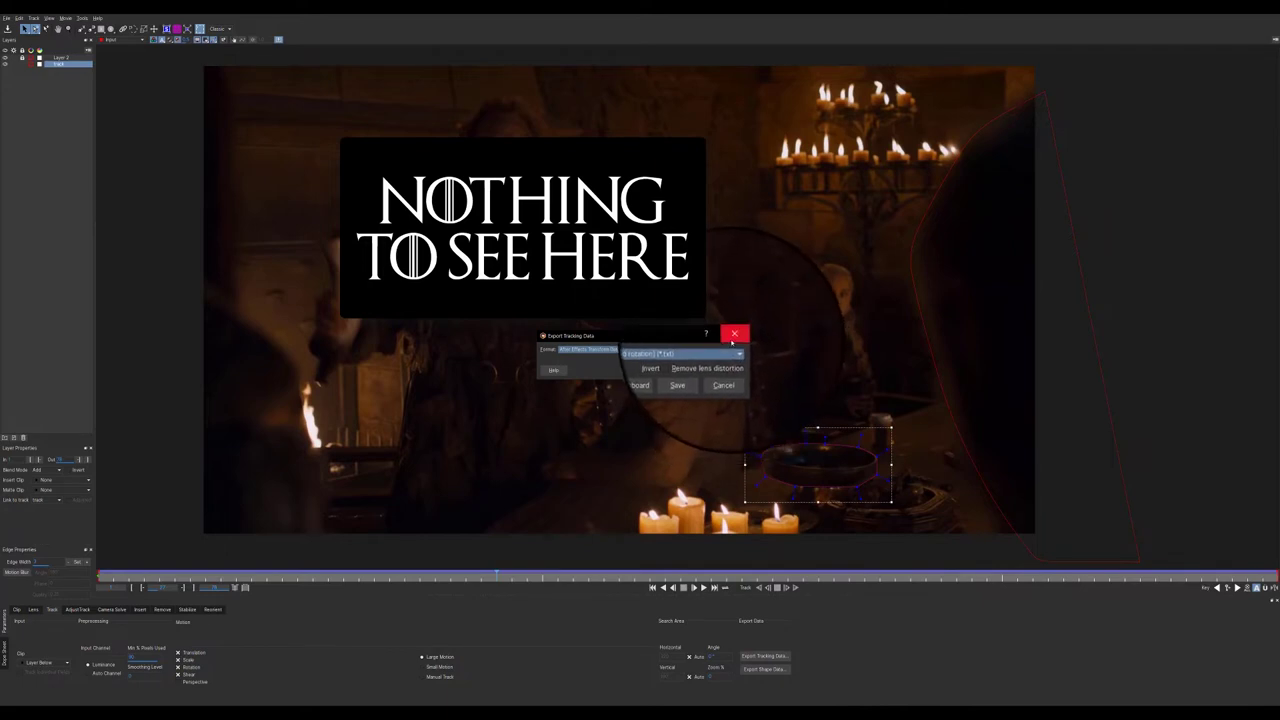
pyautogui.click(734, 337)
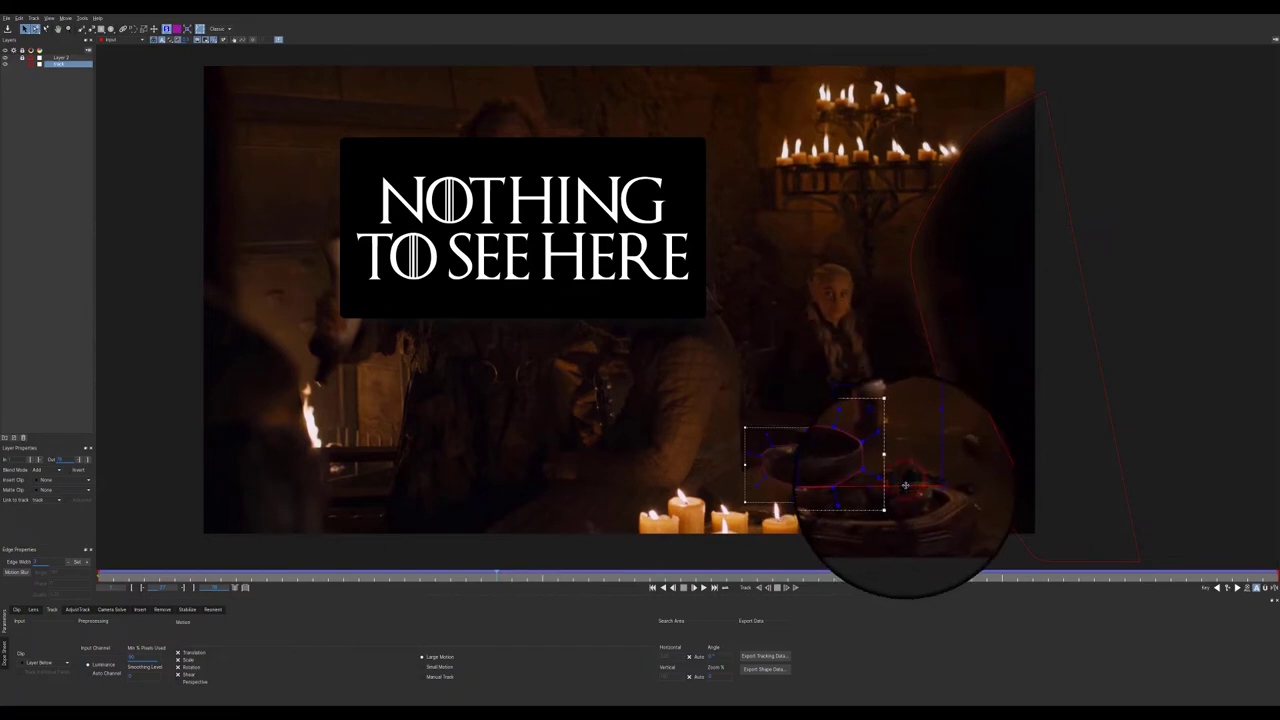
pyautogui.click(762, 656)
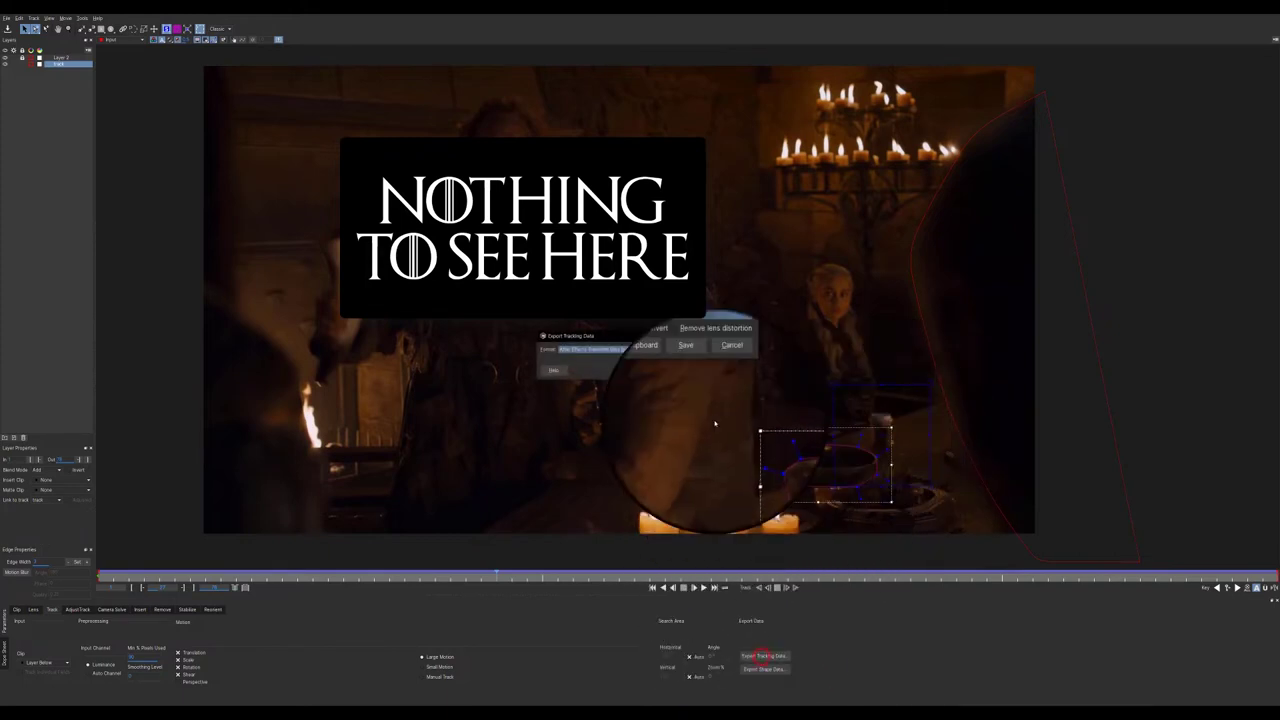
pyautogui.click(619, 349)
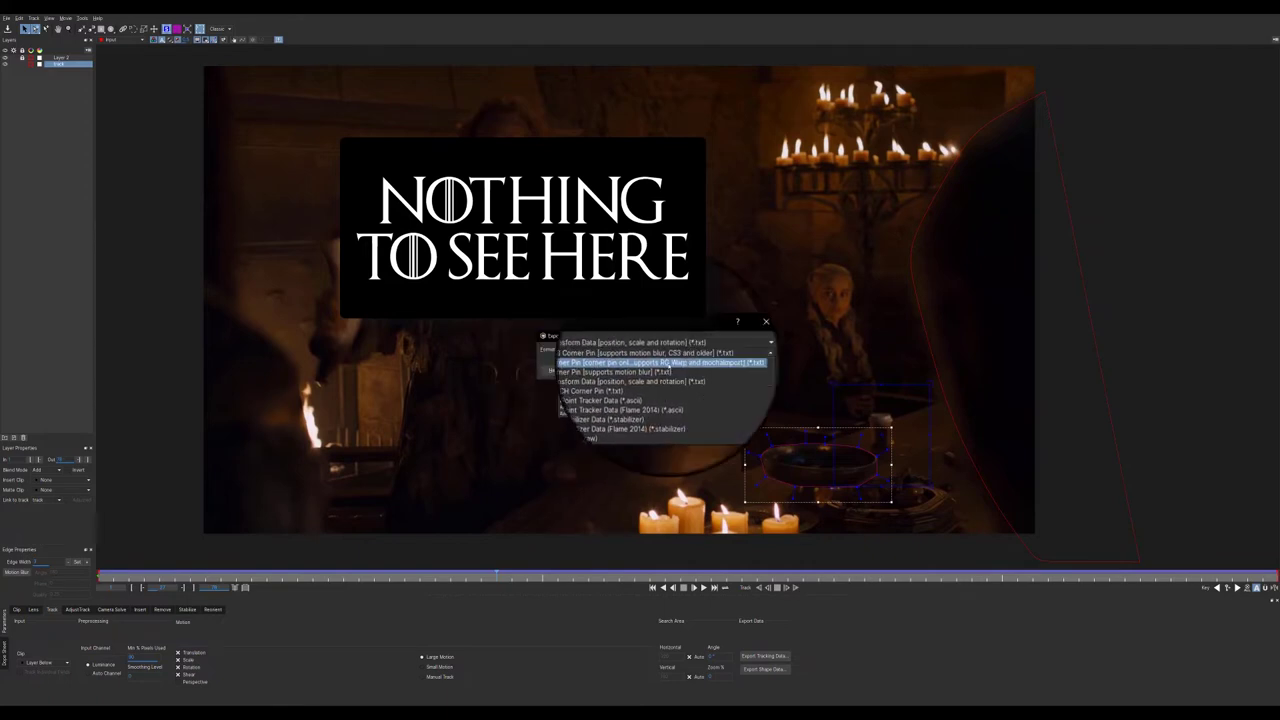
pyautogui.click(701, 364)
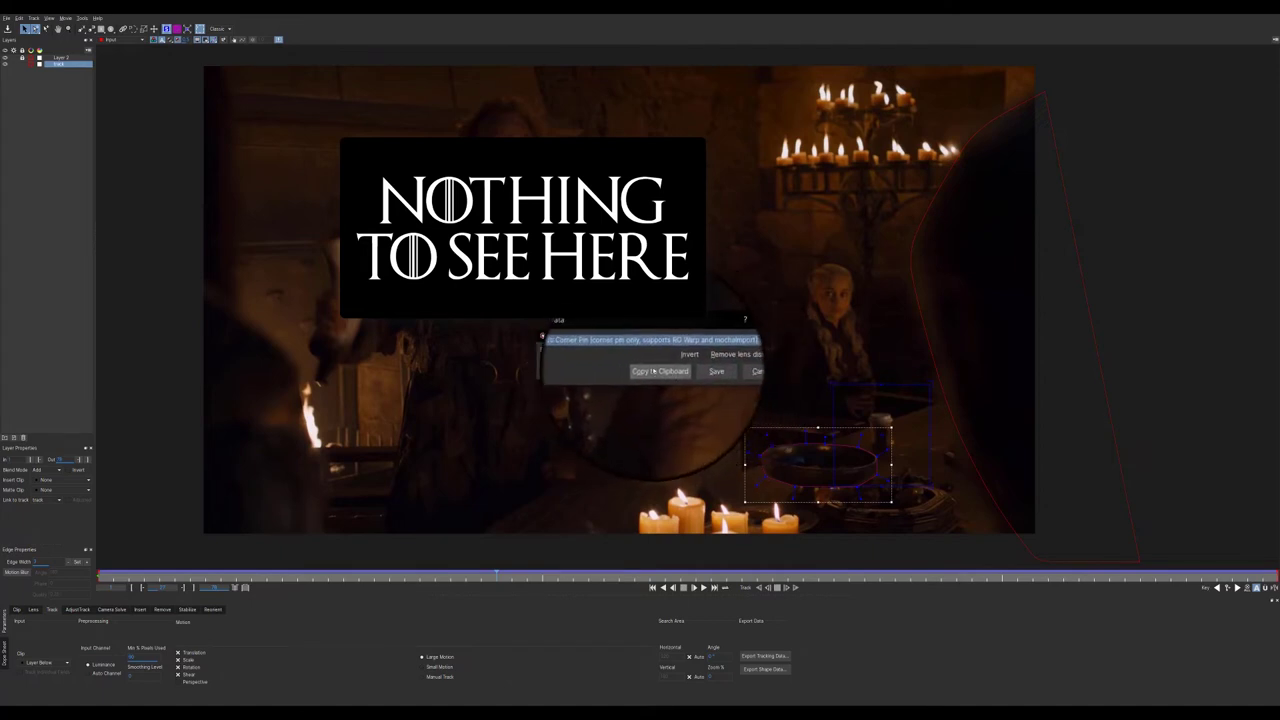
pyautogui.click(655, 370)
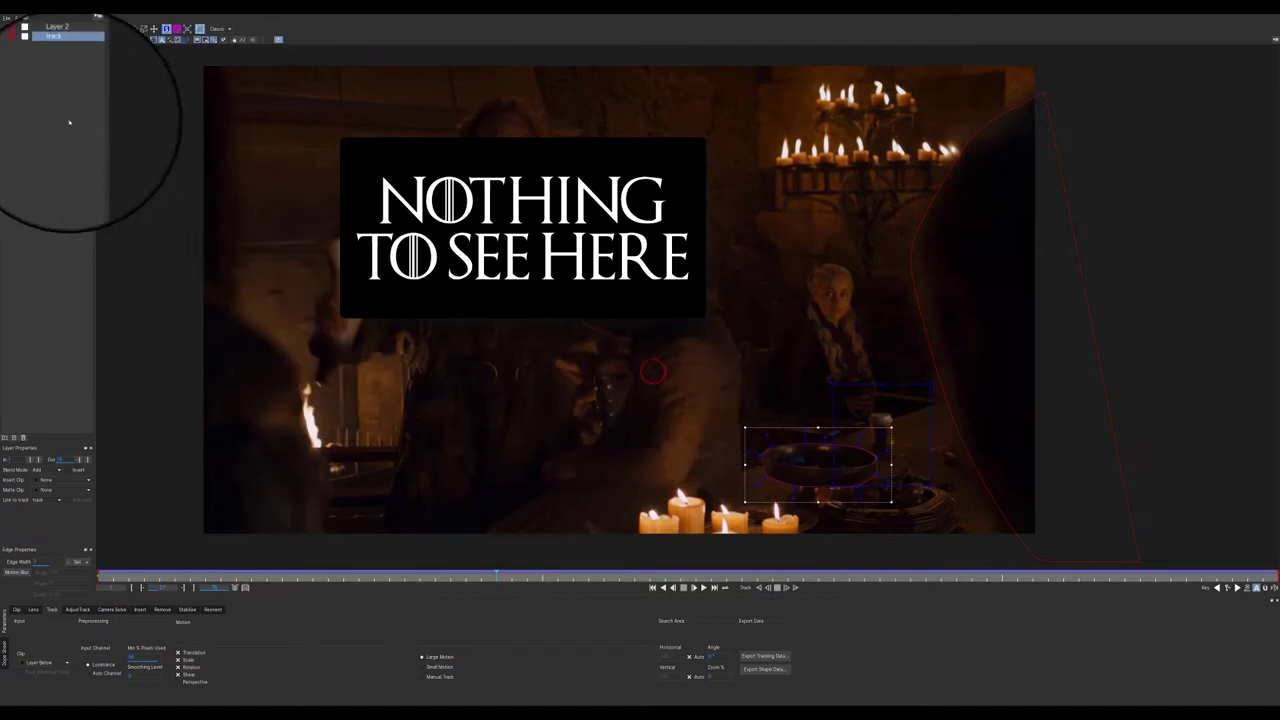
# - Exit Mocha Pro and return to the After Effects composition
pyautogui.click(10, 16)
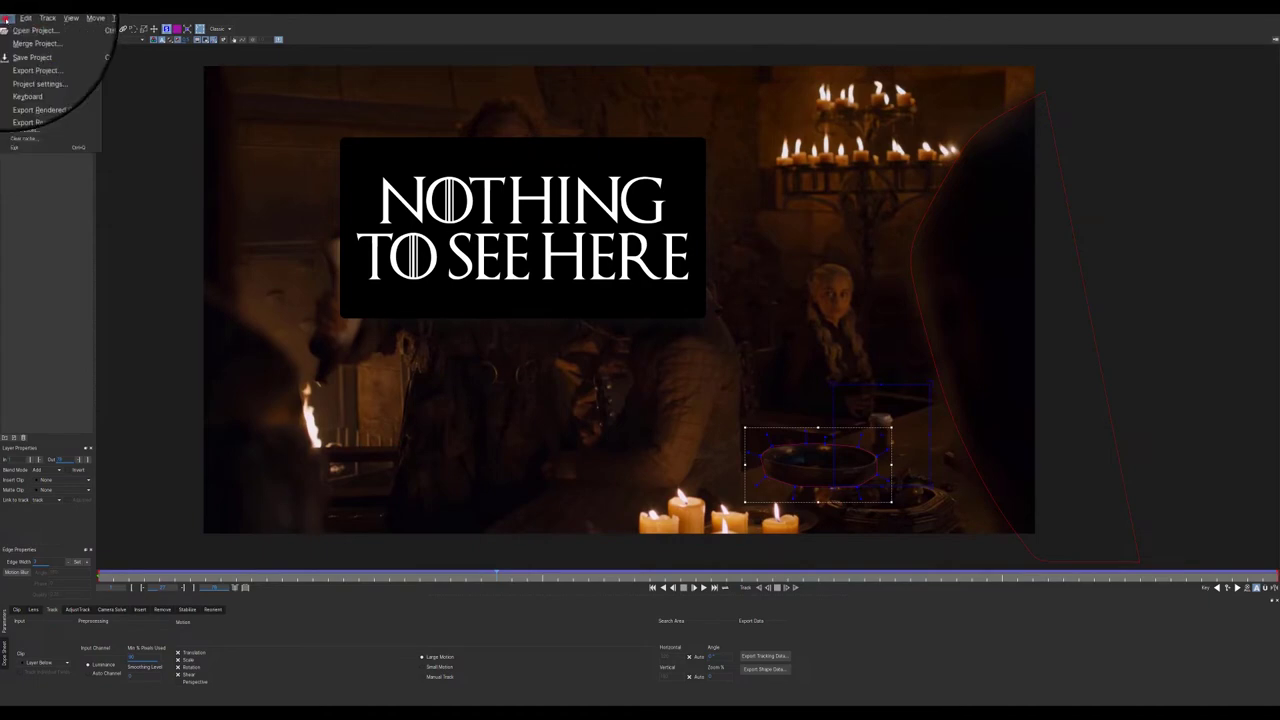
pyautogui.click(22, 148)
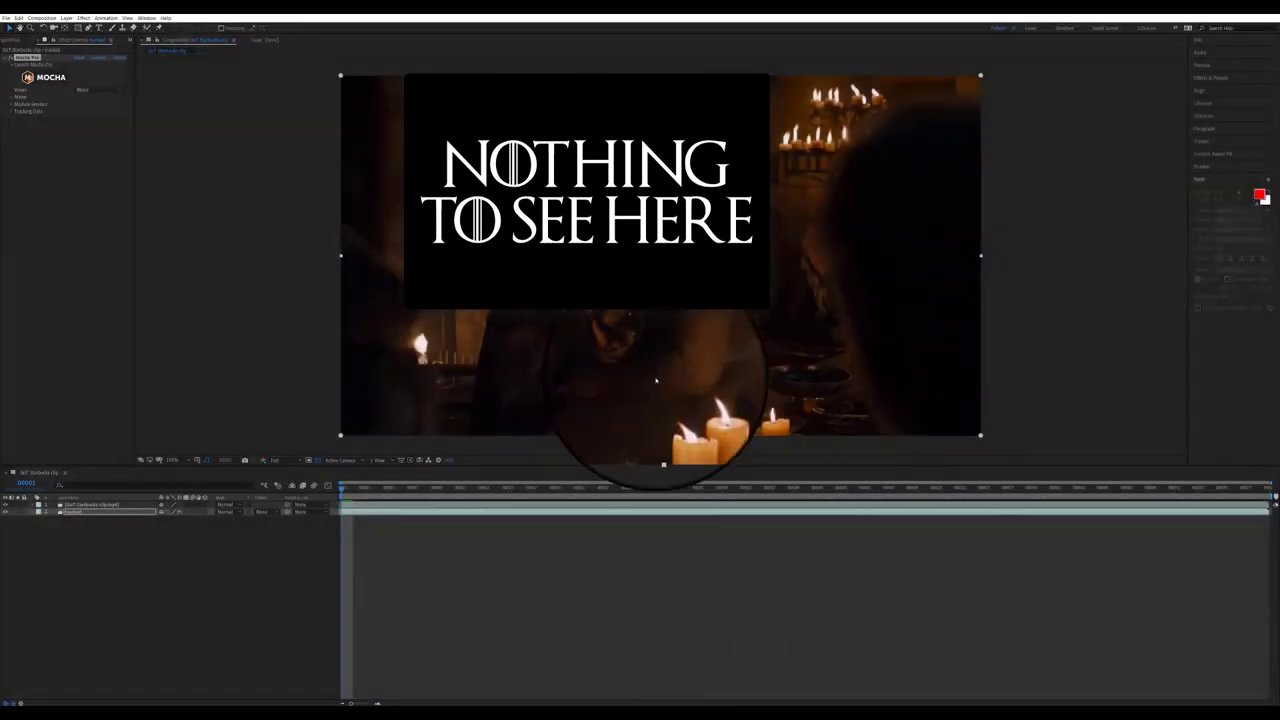
pyautogui.click(757, 371)
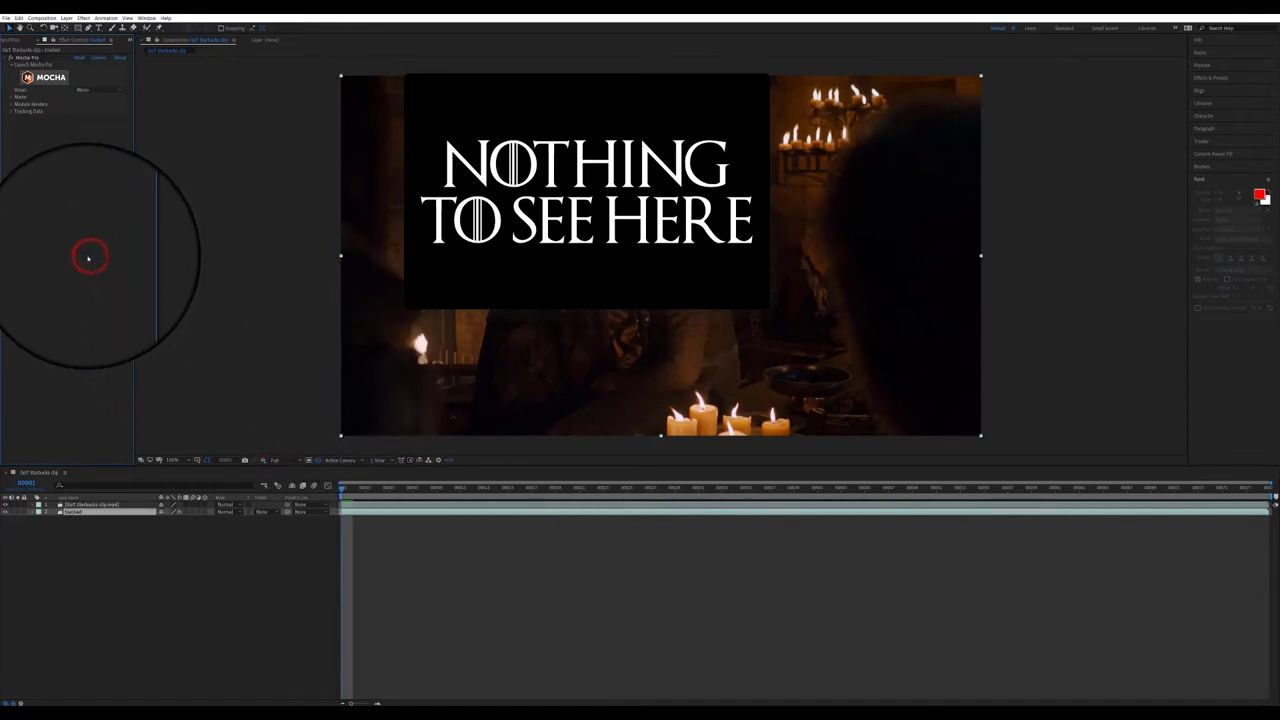
# - Dock the Effect Controls and MochaImportPlus panels together beneath the Project panel, keeping the GoT Starbucks clip.mp4 layer selected
pyautogui.click(13, 40)
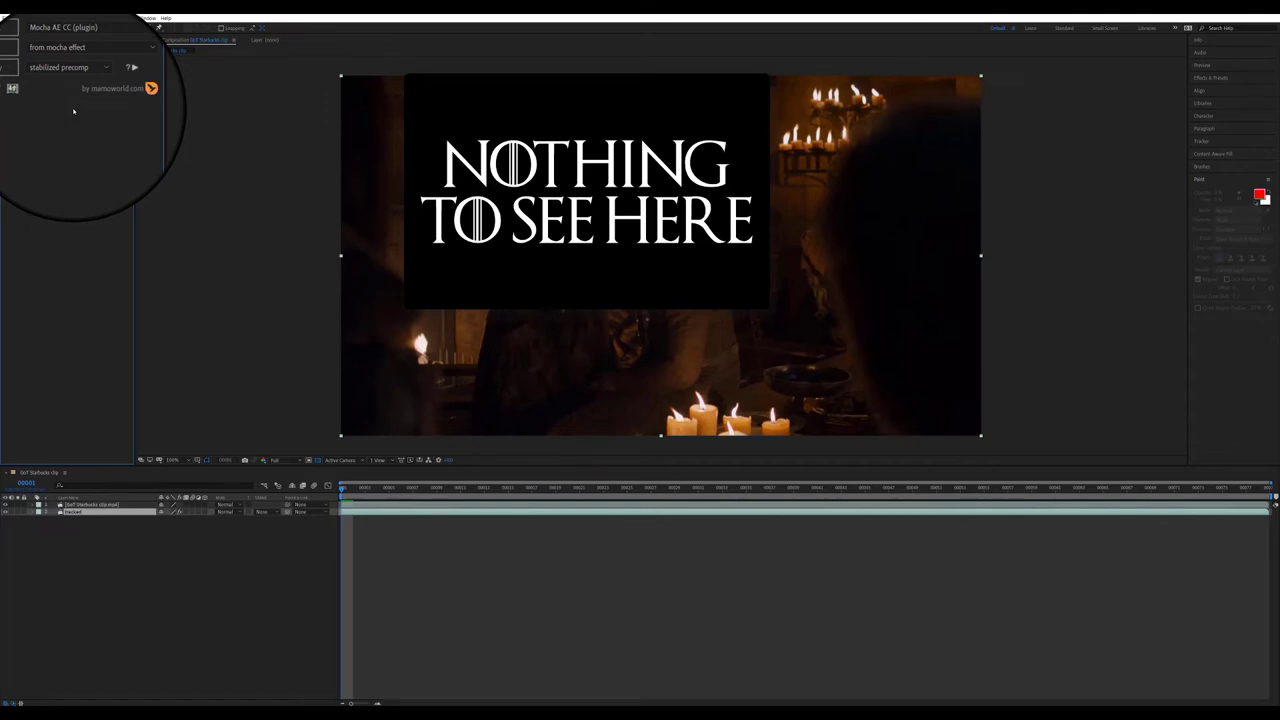
pyautogui.click(91, 505)
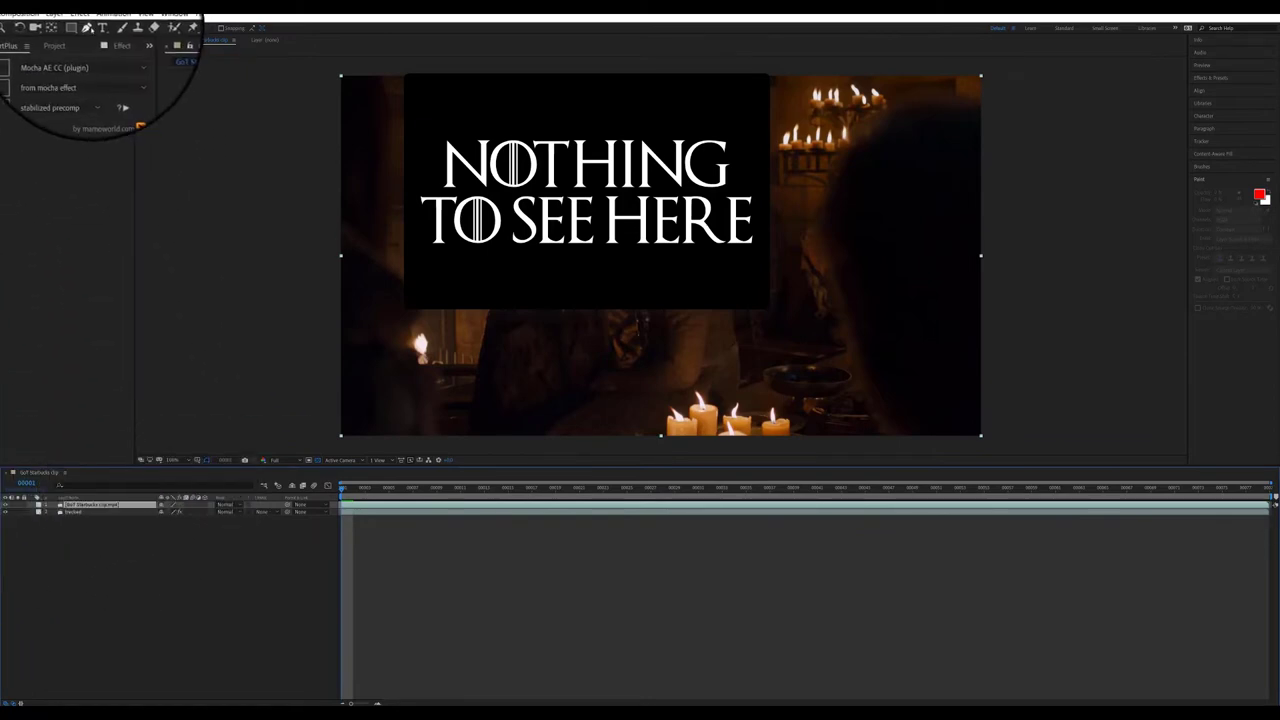
pyautogui.click(110, 39)
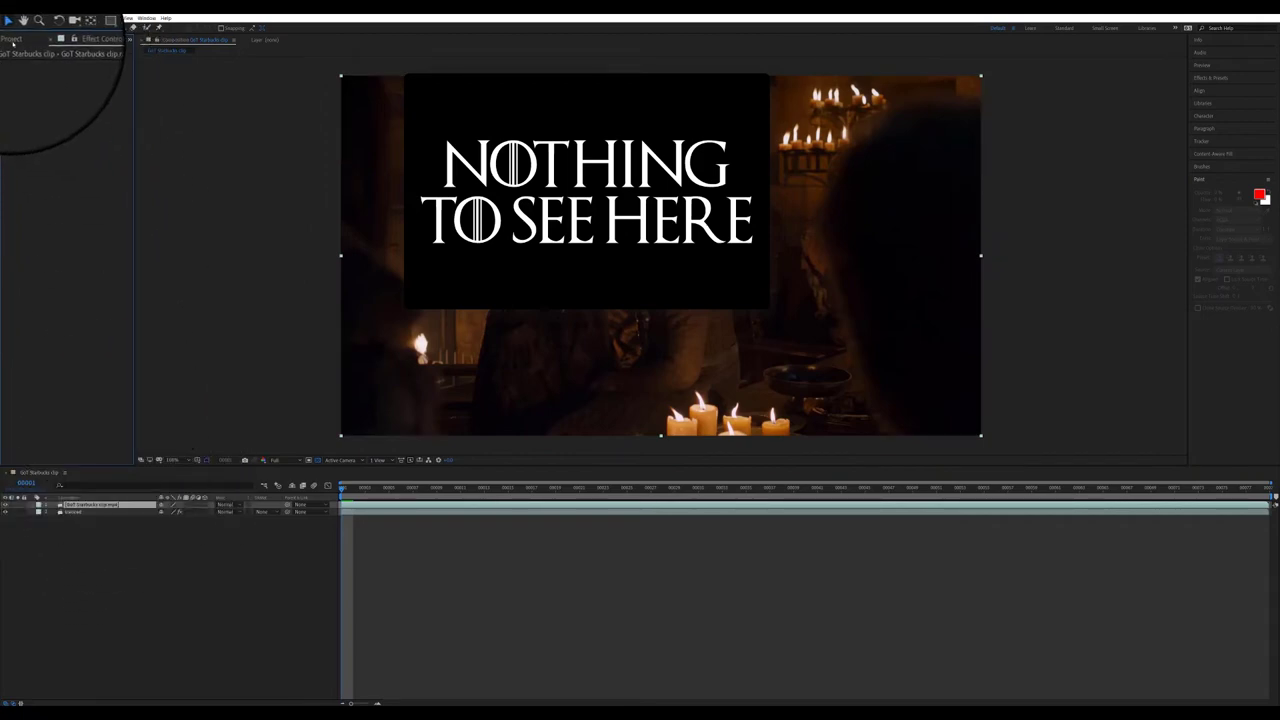
pyautogui.click(14, 39)
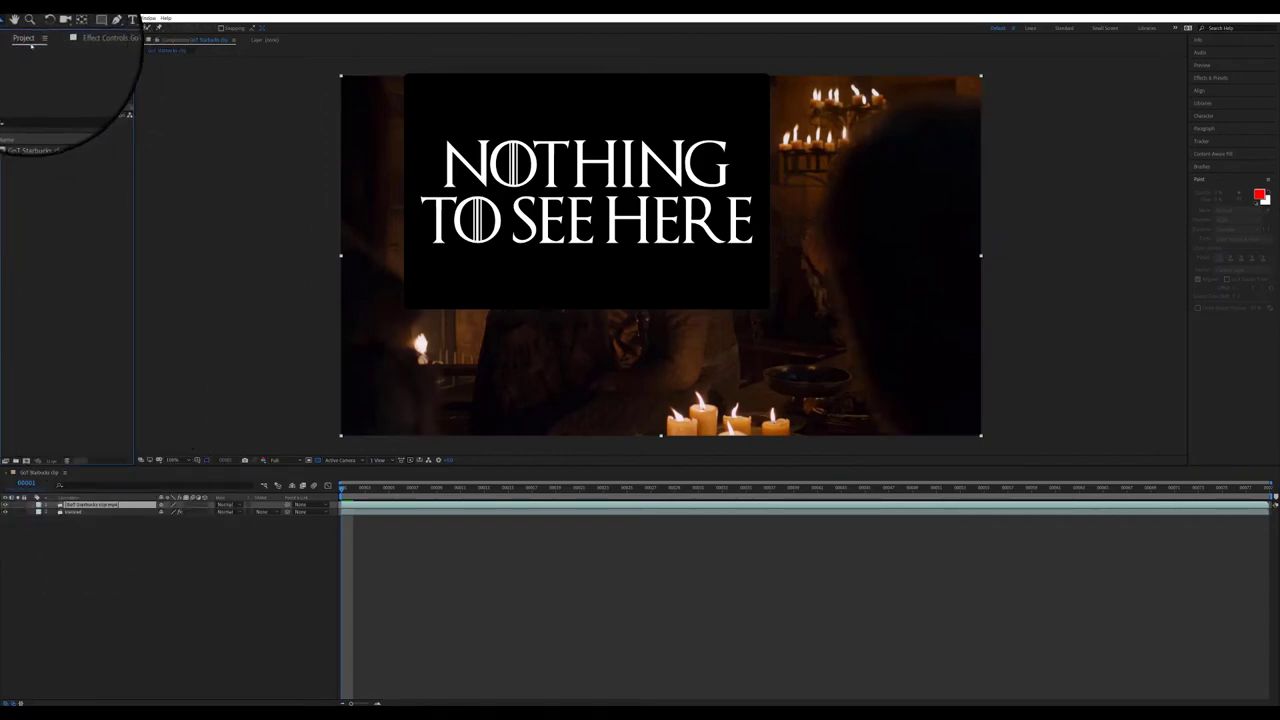
pyautogui.moveTo(78, 40); pyautogui.dragTo(51, 452)
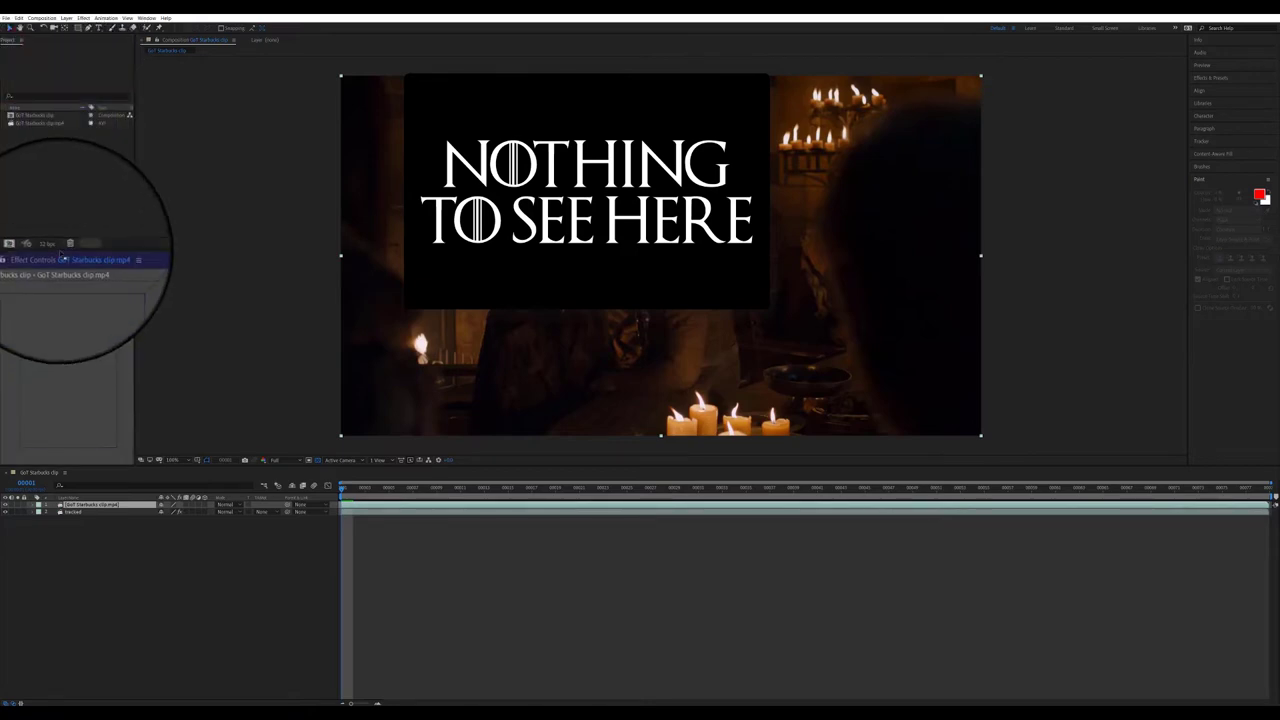
pyautogui.moveTo(76, 262); pyautogui.dragTo(60, 265)
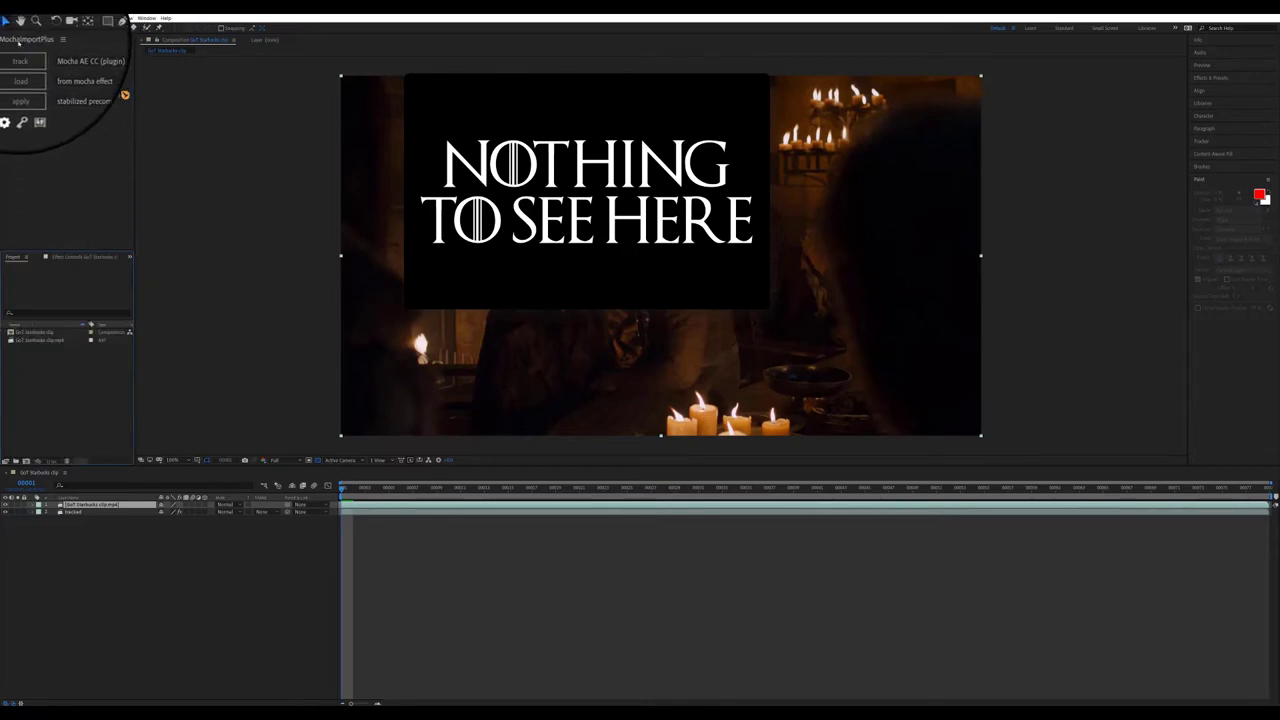
pyautogui.moveTo(35, 308); pyautogui.dragTo(58, 434)
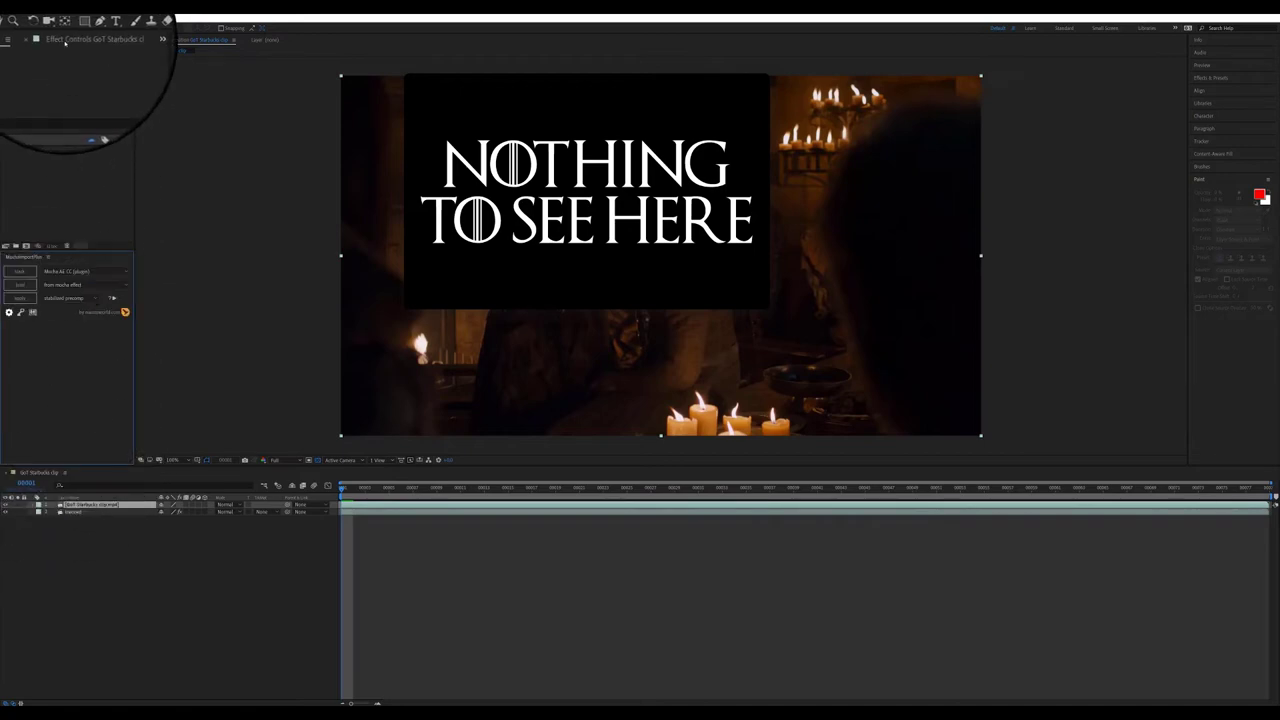
pyautogui.moveTo(63, 41); pyautogui.dragTo(29, 223)
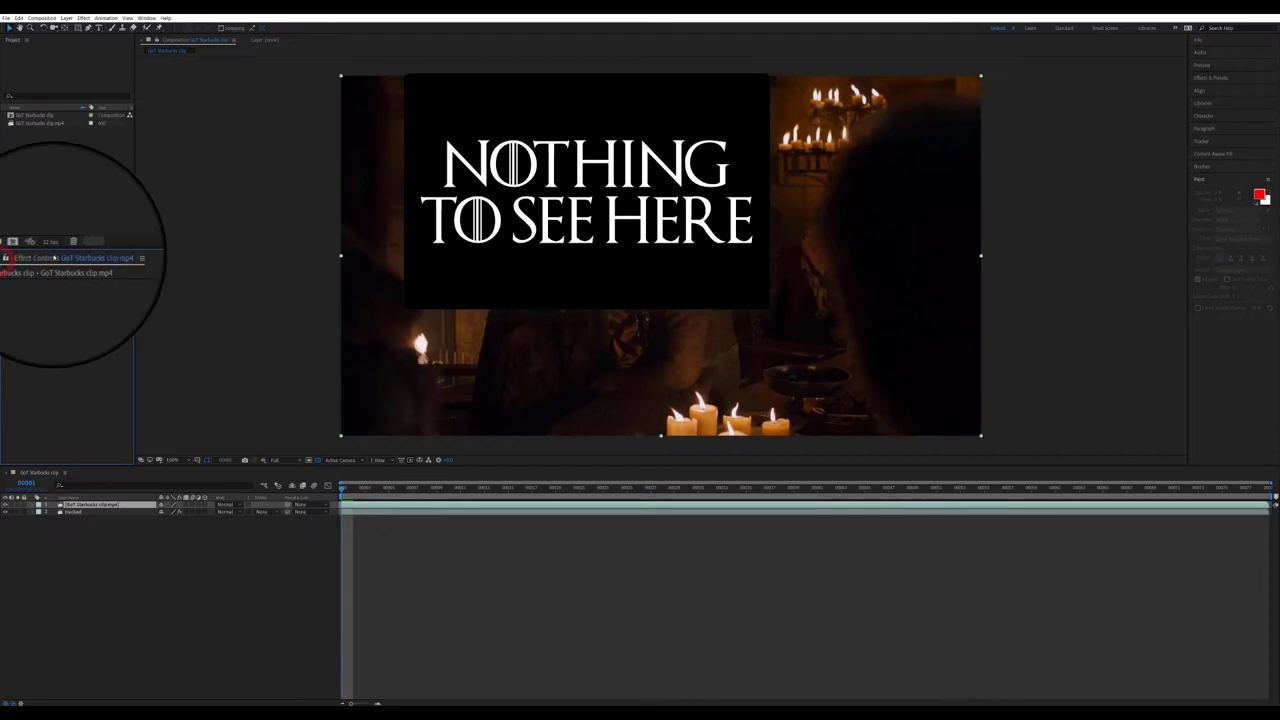
# - Load the Mocha Pro 2019 tracking data from the clipboard into MochaImportPlus, with GoT Starbucks clip.mp4 as the tracked clip
pyautogui.click(110, 256)
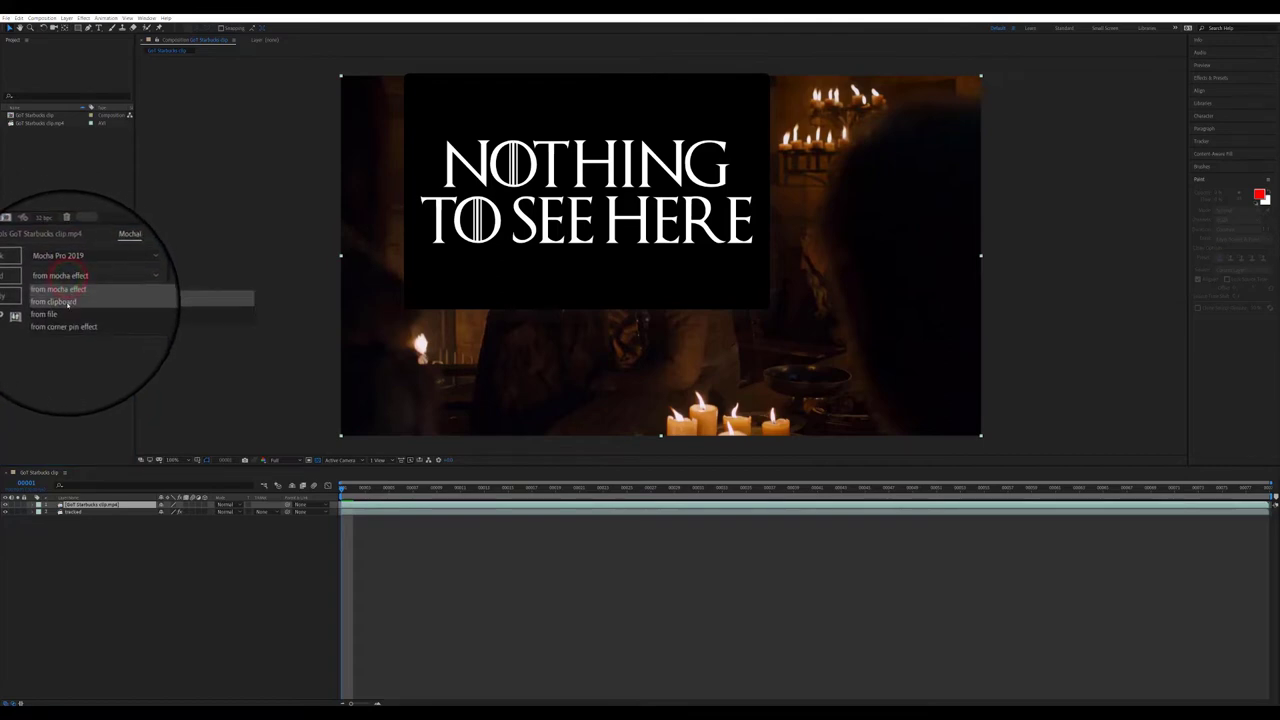
pyautogui.click(67, 302)
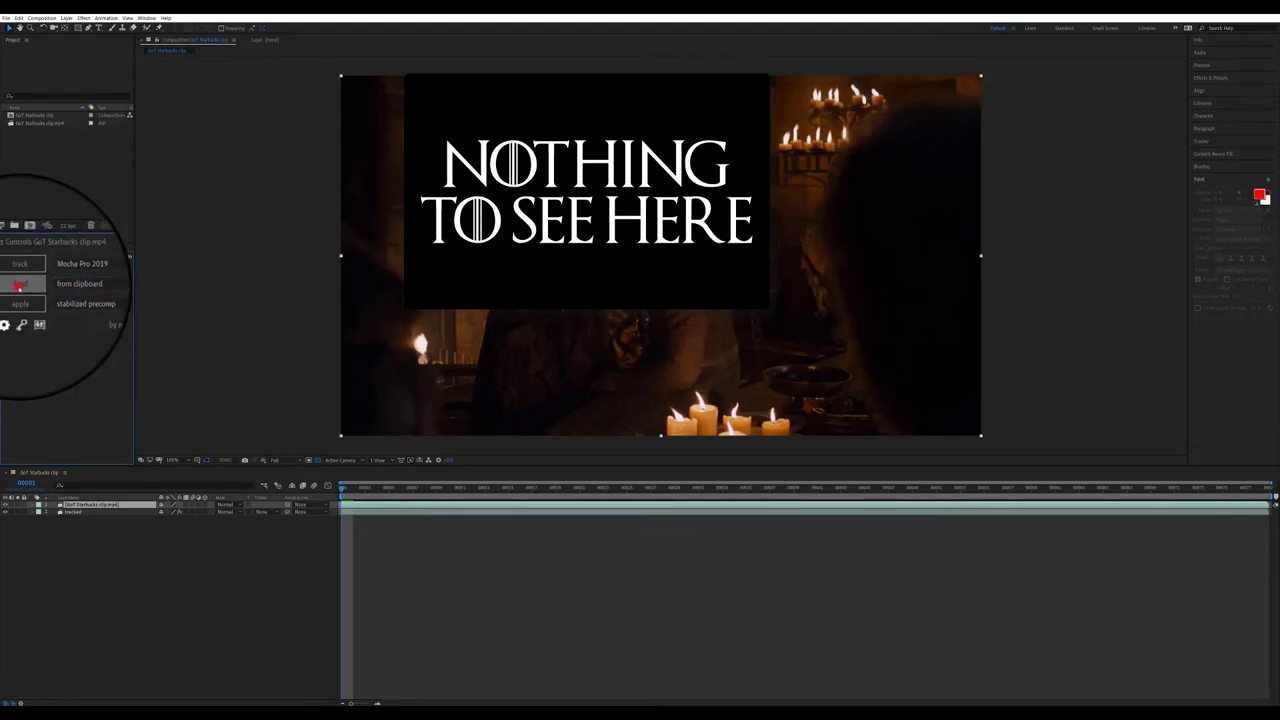
pyautogui.click(19, 285)
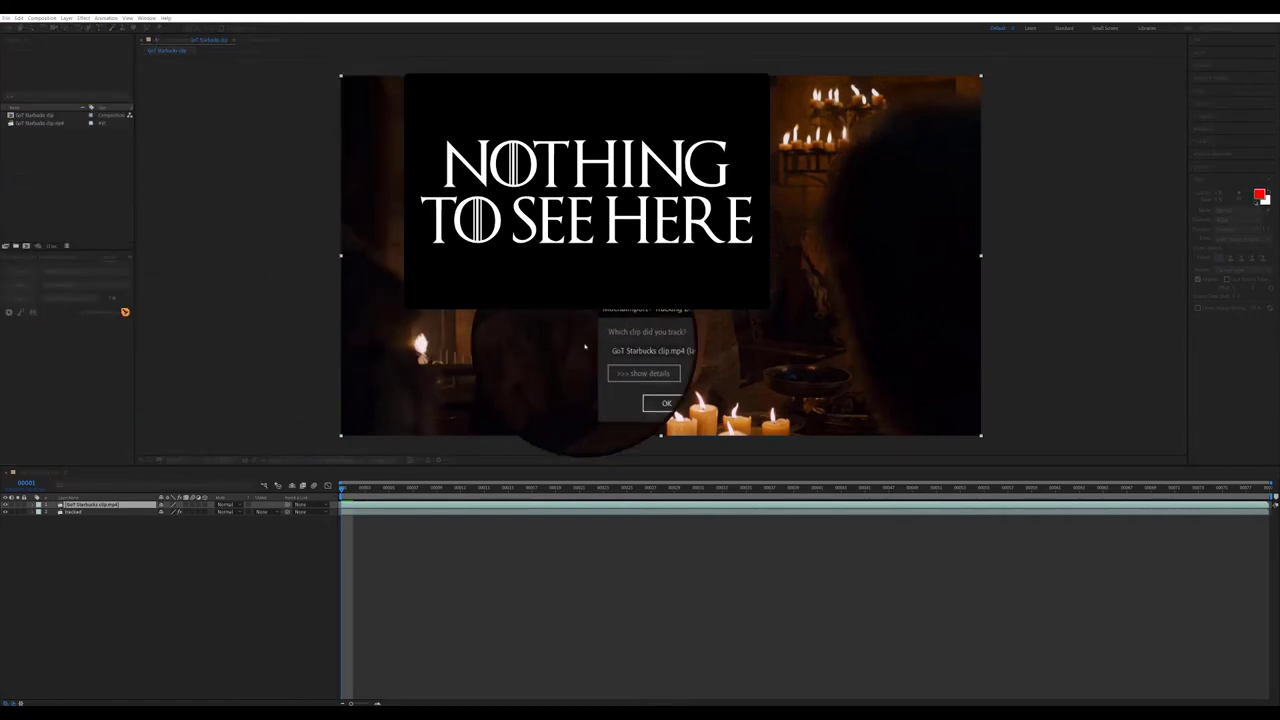
pyautogui.click(640, 385)
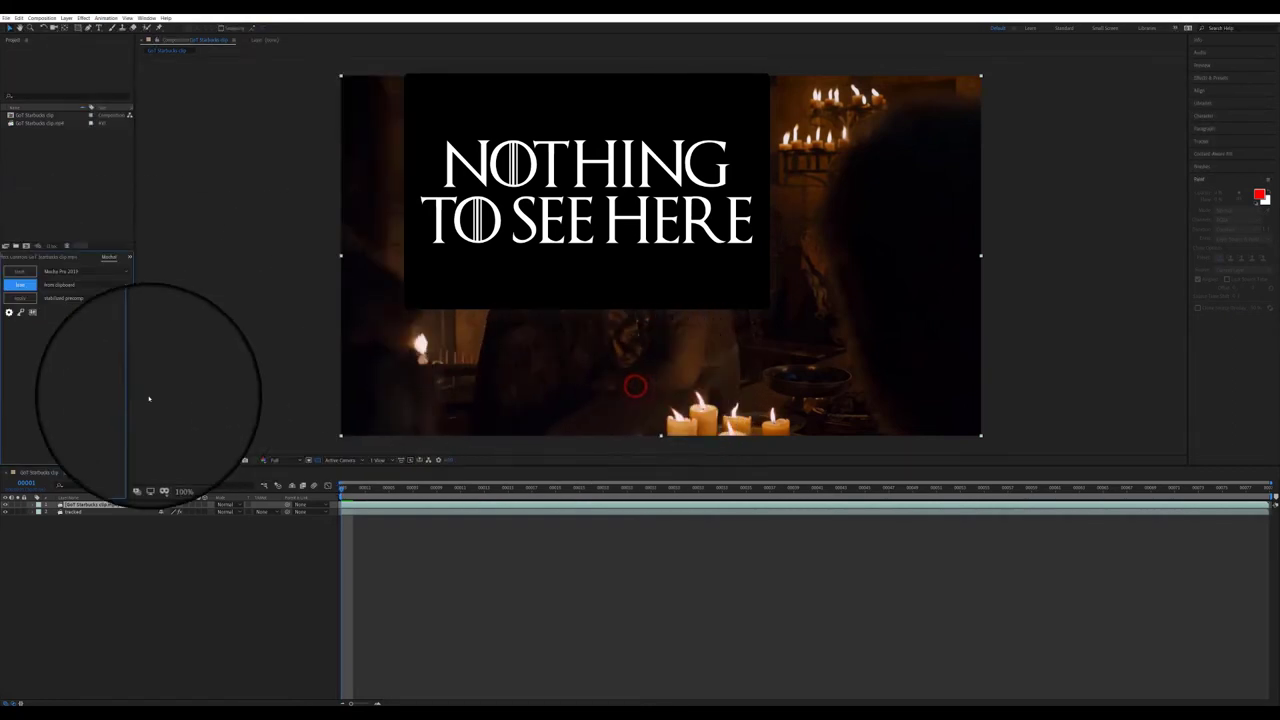
# - Apply the loaded tracking data to the GoT Starbucks clip.mp4 layer as a stabilized precomp at 100% (1920x1080)
pyautogui.click(100, 530)
pyautogui.click(77, 505)
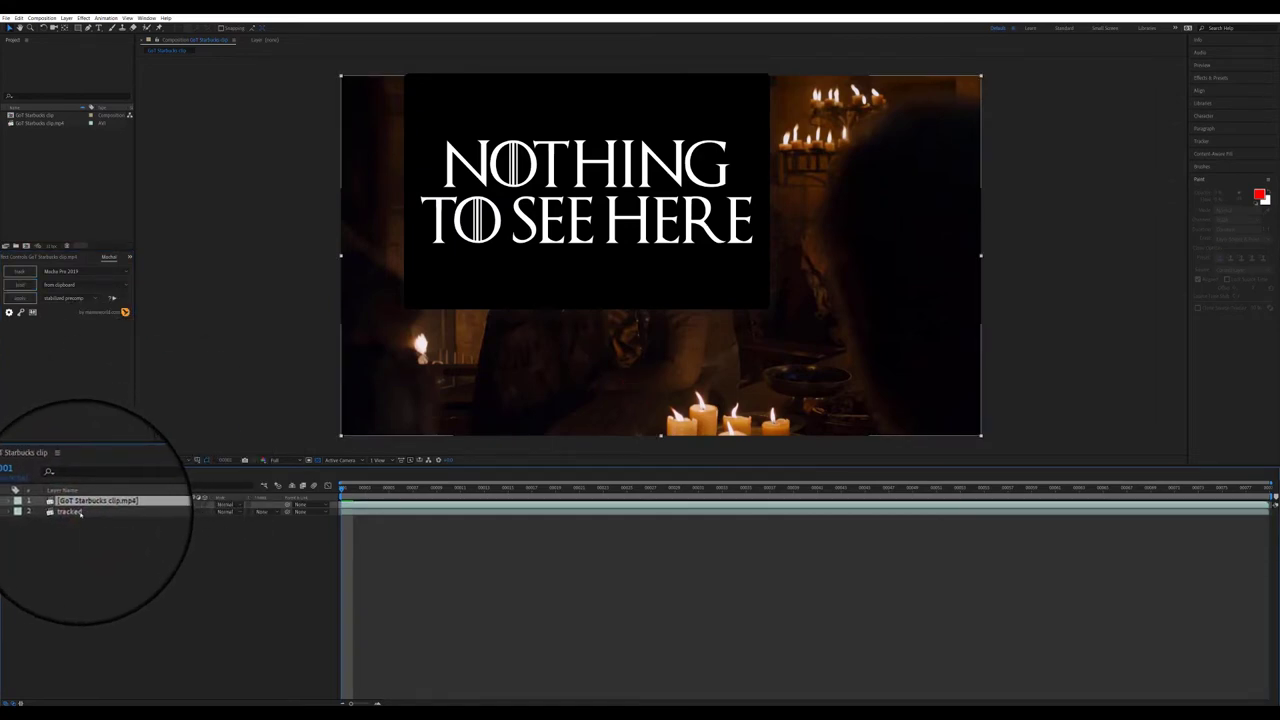
pyautogui.click(89, 513)
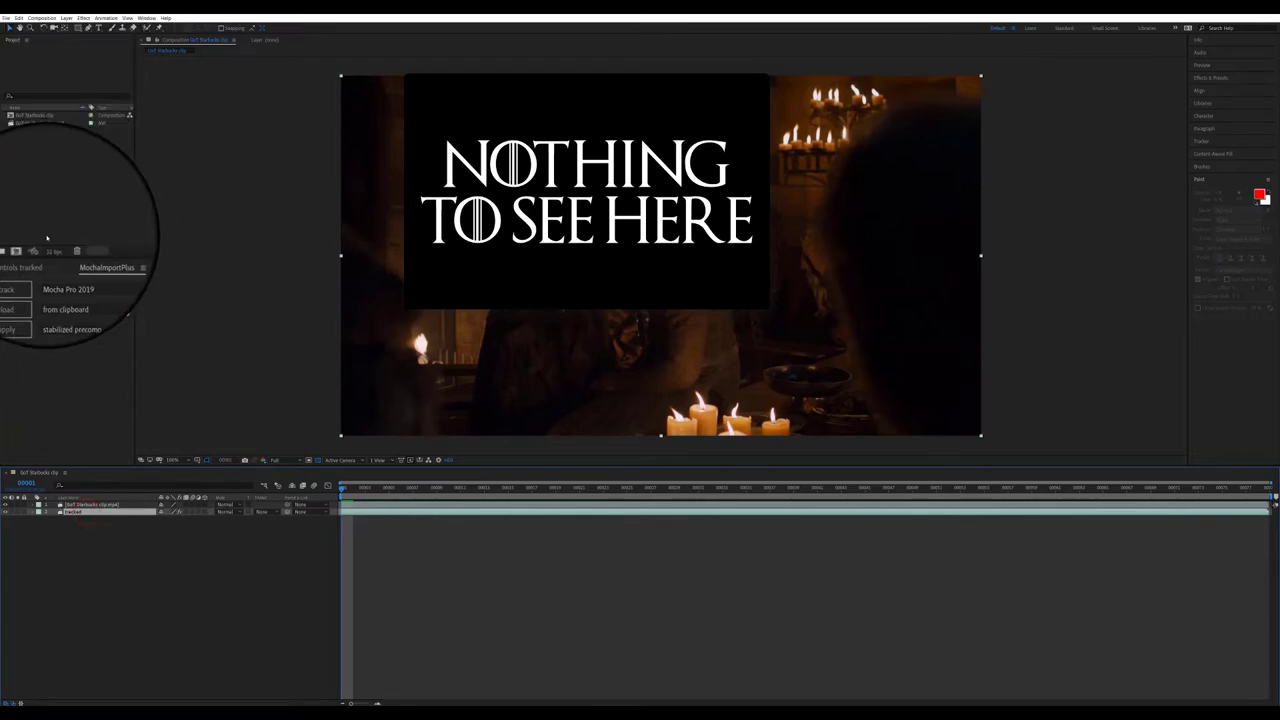
pyautogui.click(28, 258)
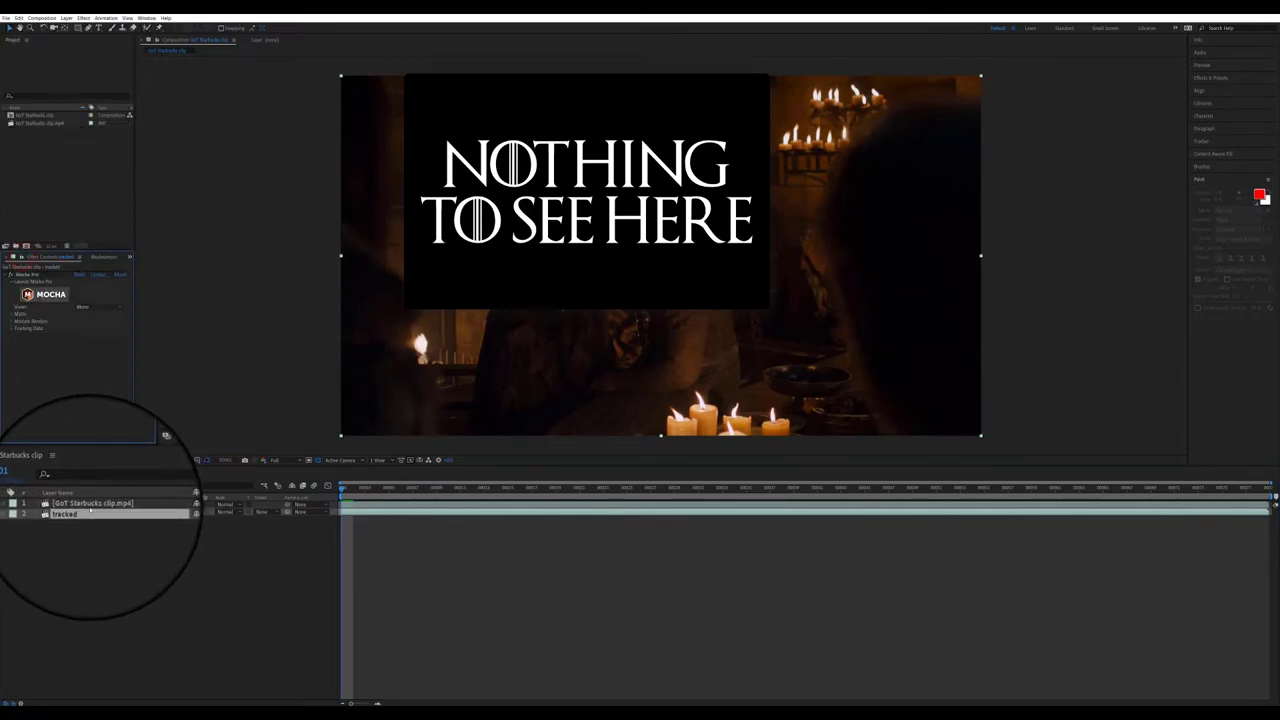
pyautogui.click(88, 505)
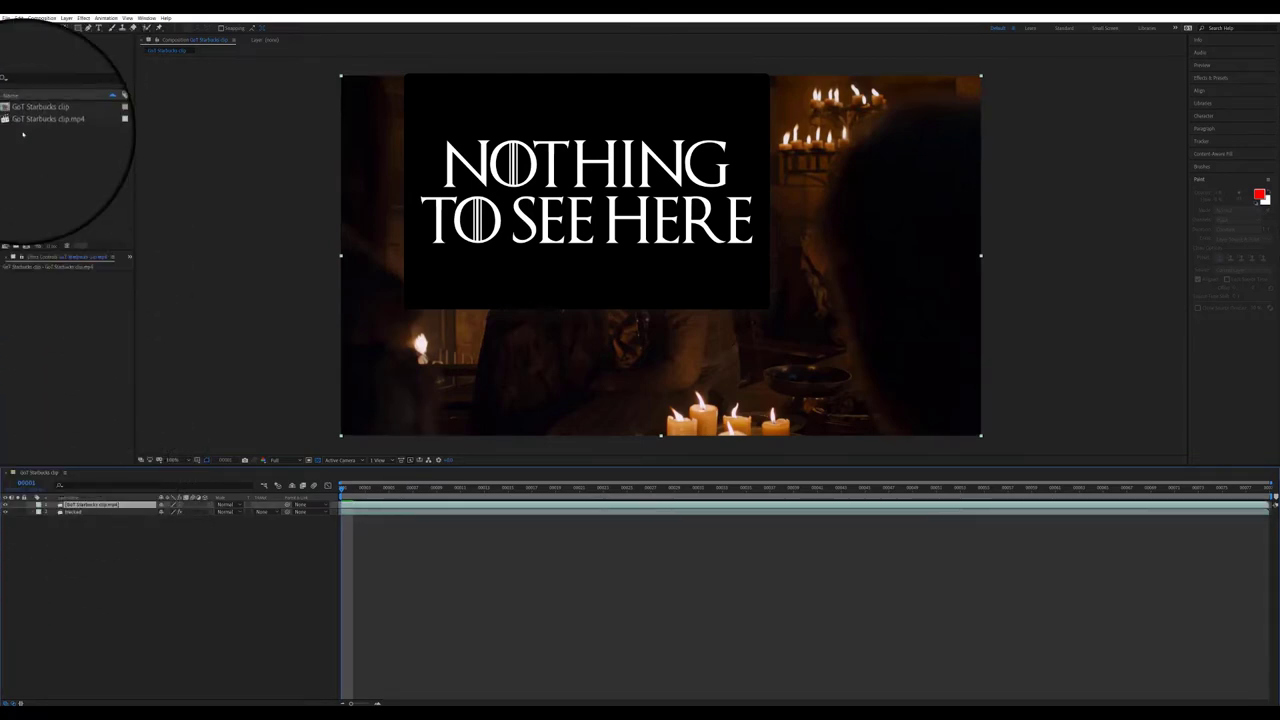
pyautogui.click(90, 257)
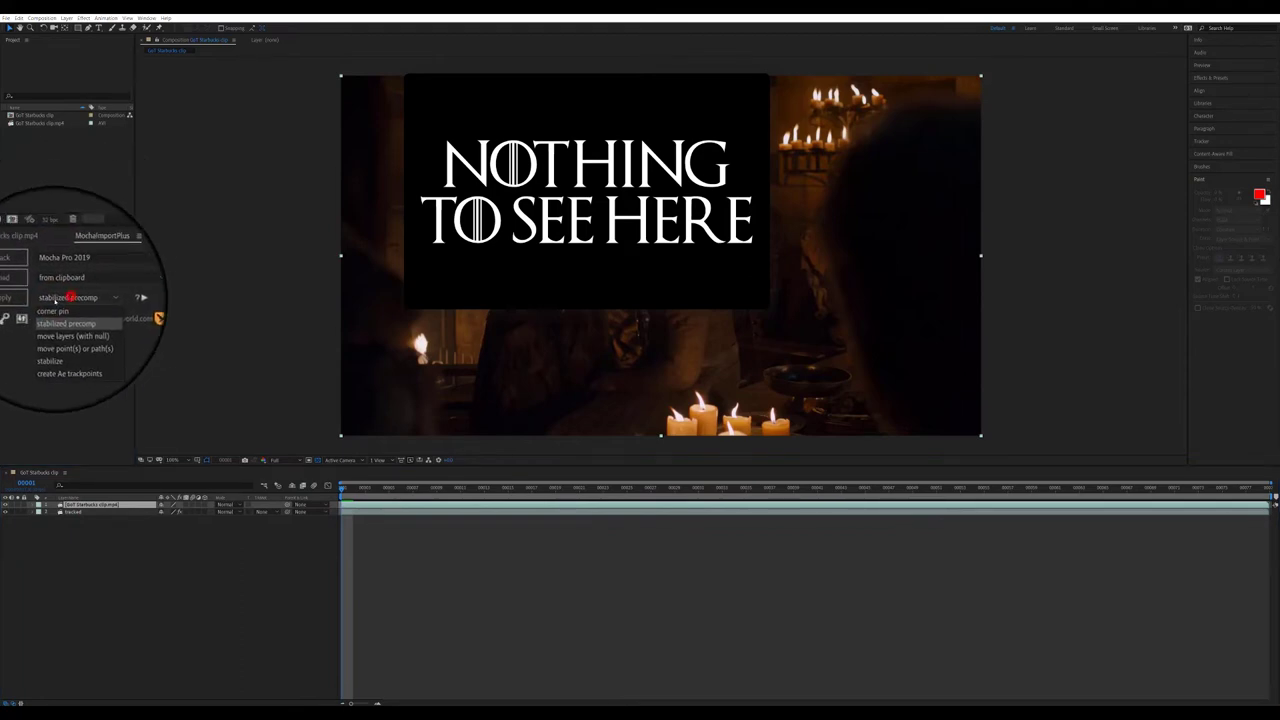
pyautogui.click(20, 298)
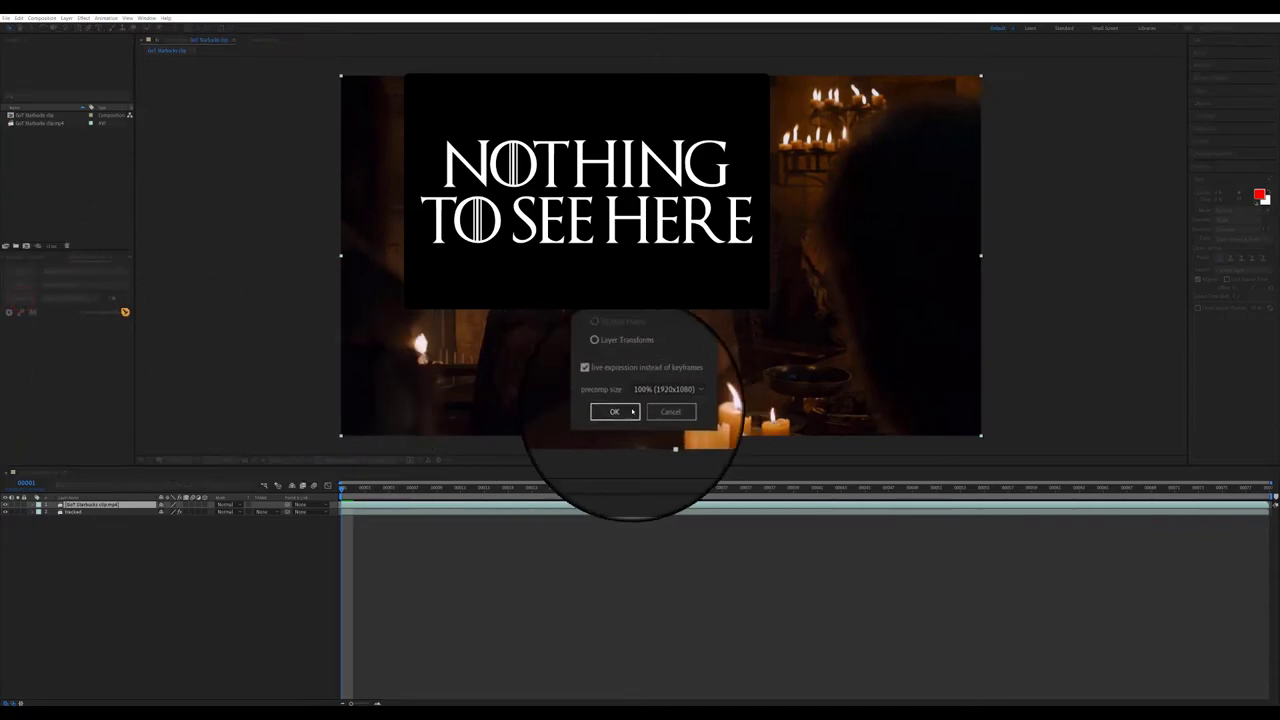
pyautogui.click(625, 410)
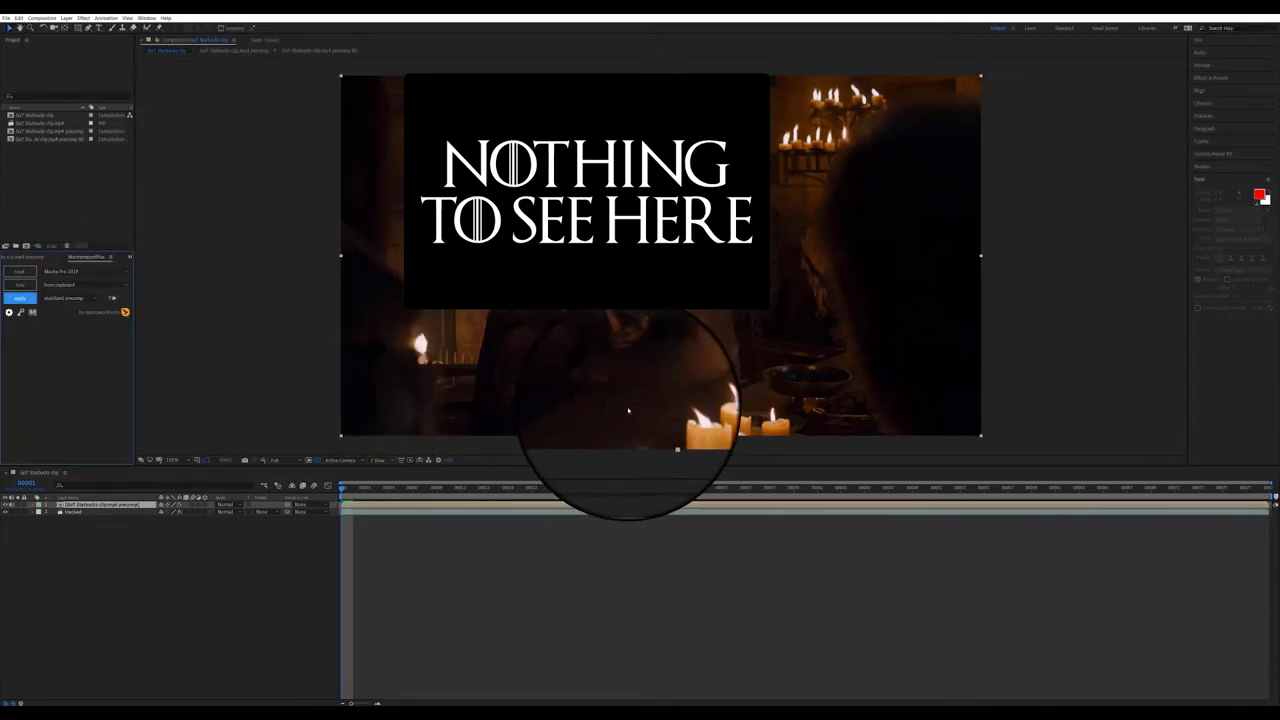
# - Check the main composition at frame 37 and open the stabilized precomp of the clip
pyautogui.click(125, 546)
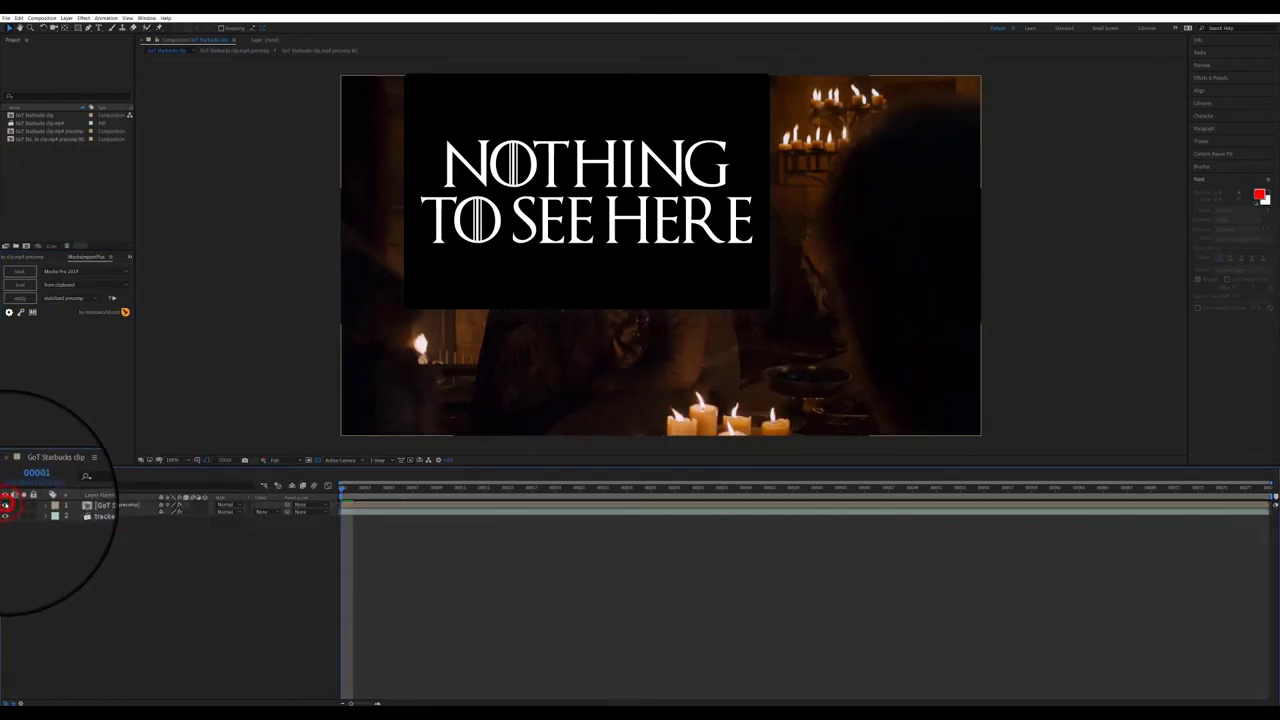
pyautogui.moveTo(343, 489); pyautogui.dragTo(770, 489)
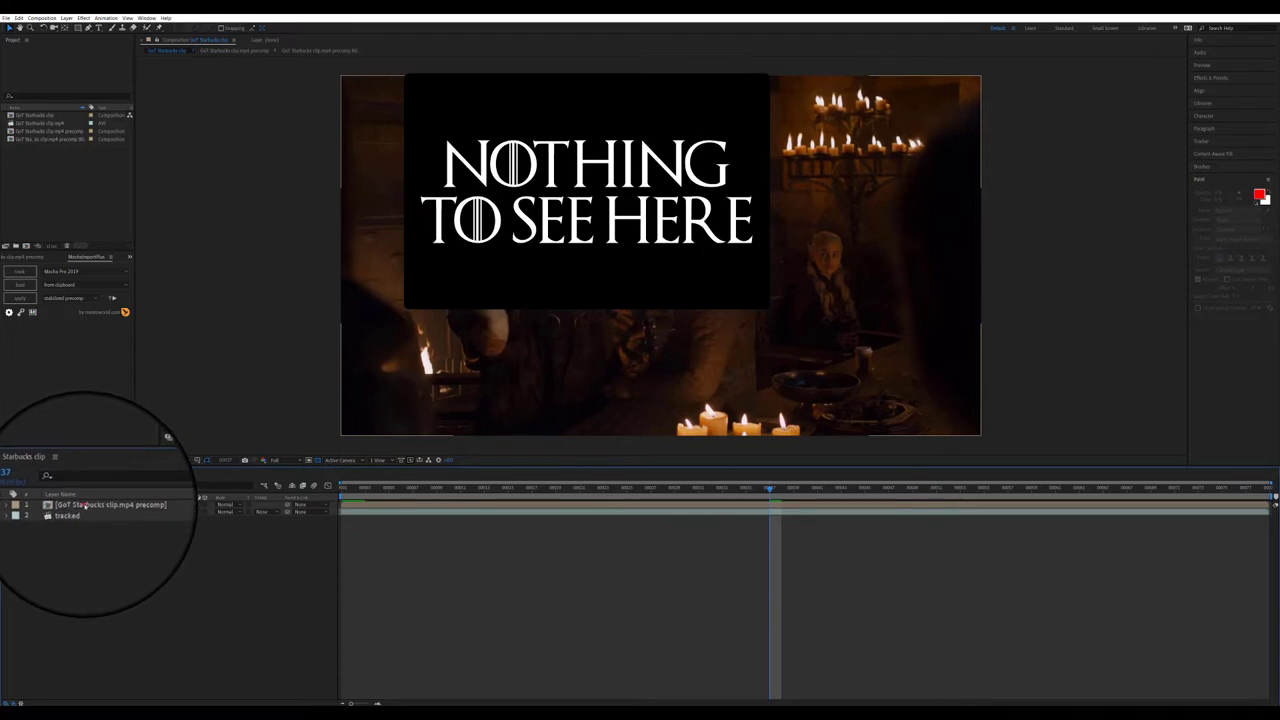
pyautogui.doubleClick(86, 505)
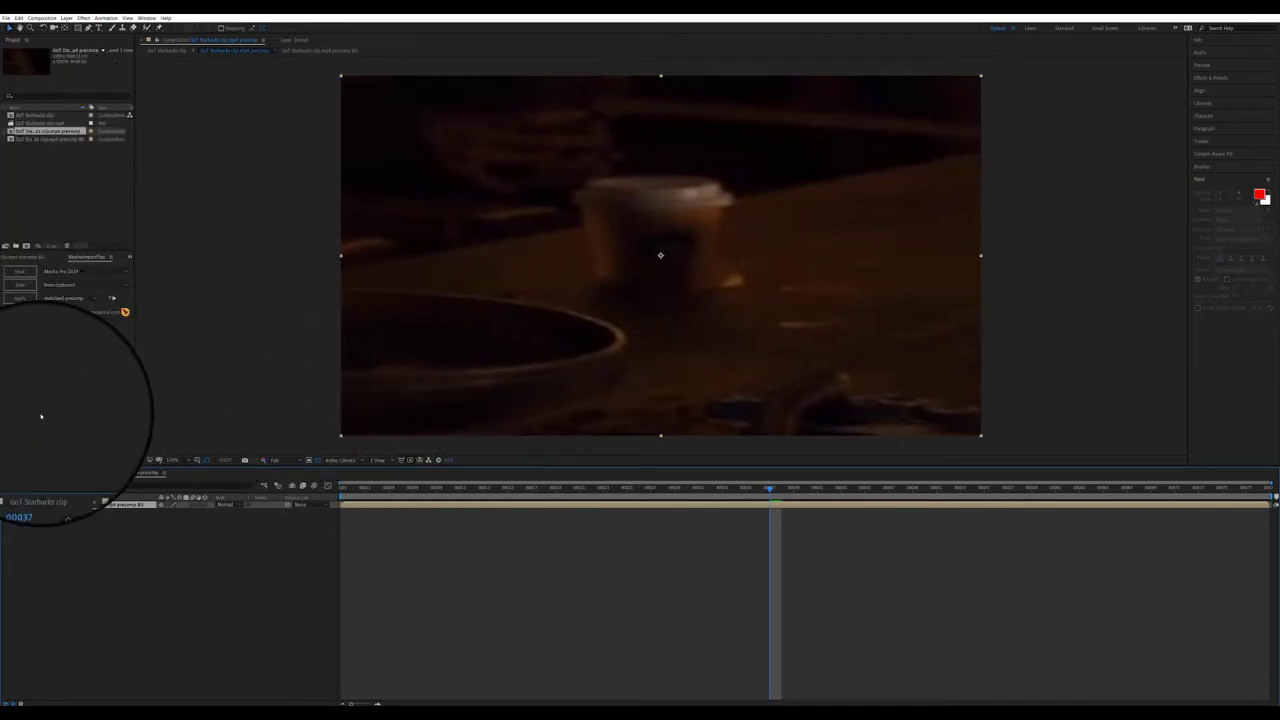
# - Reopen Mocha Pro from the tracked layer in the main composition and inspect the track layer's surface
pyautogui.click(39, 472)
pyautogui.click(85, 512)
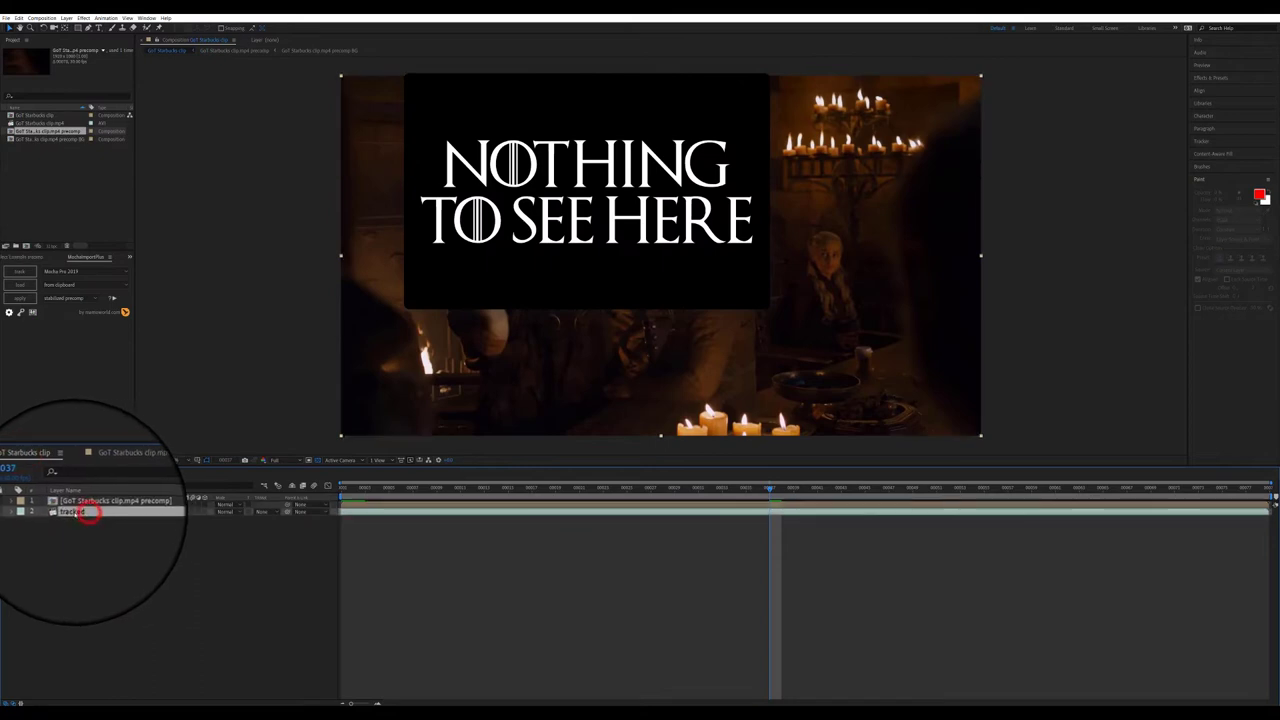
pyautogui.click(55, 280)
pyautogui.click(57, 306)
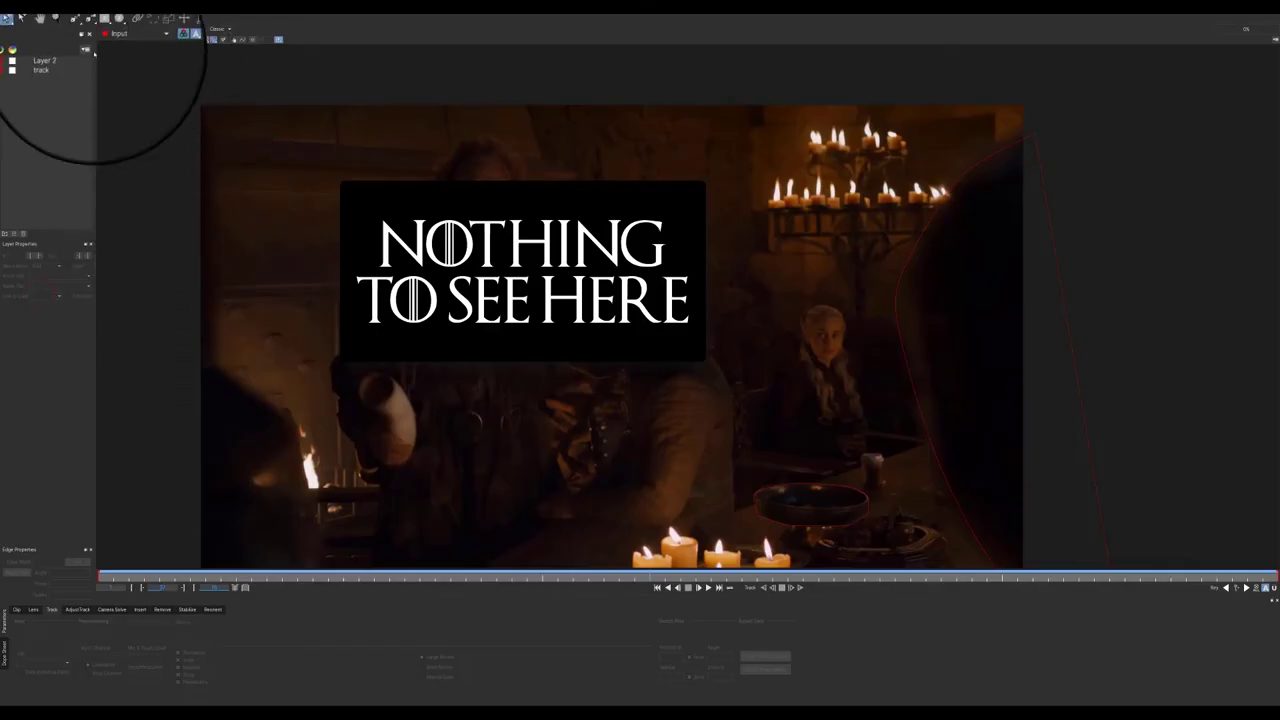
pyautogui.click(58, 64)
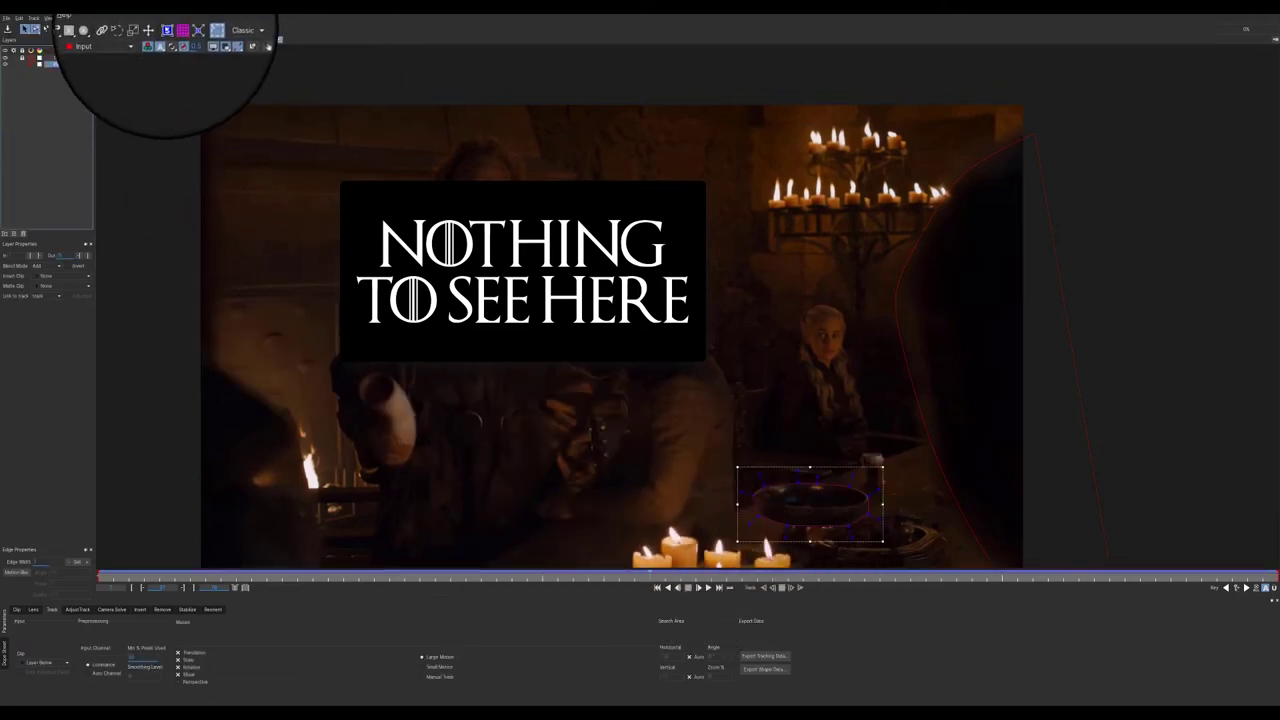
pyautogui.click(166, 29)
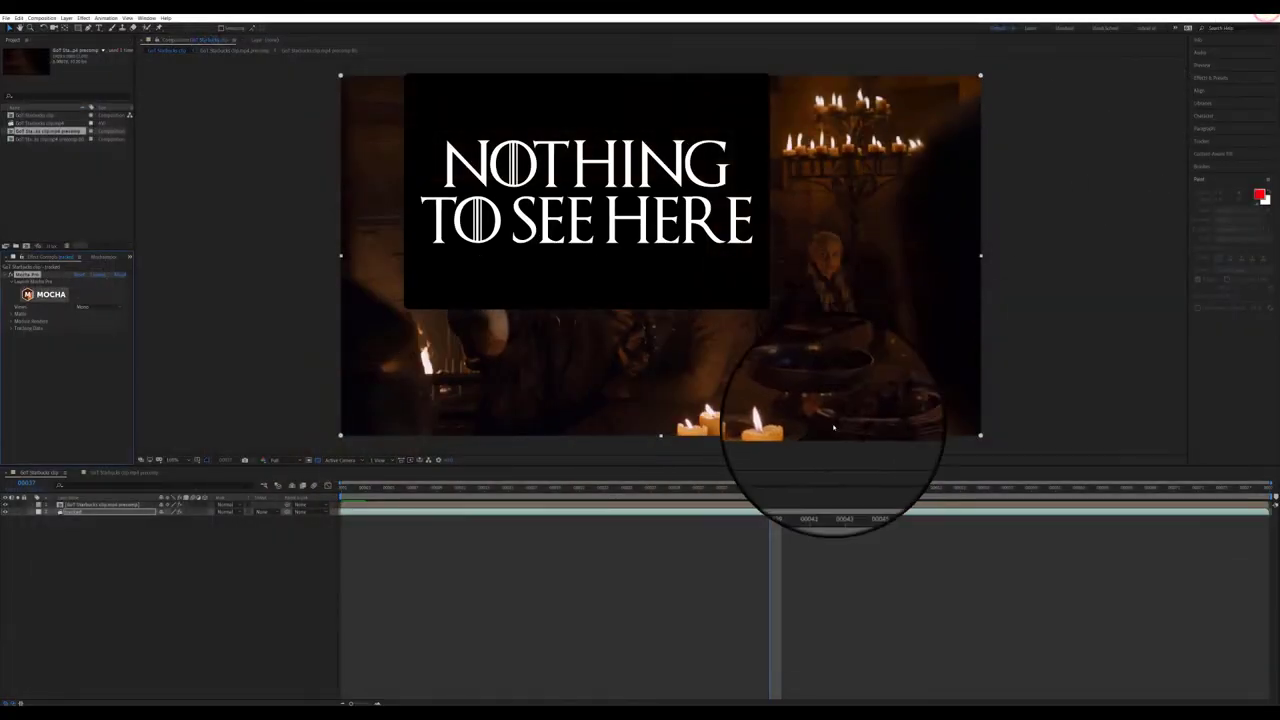
# - Scrub through the stabilized precomp to review the cup's motion and inspect the clip nested in the BG precomp
pyautogui.click(118, 473)
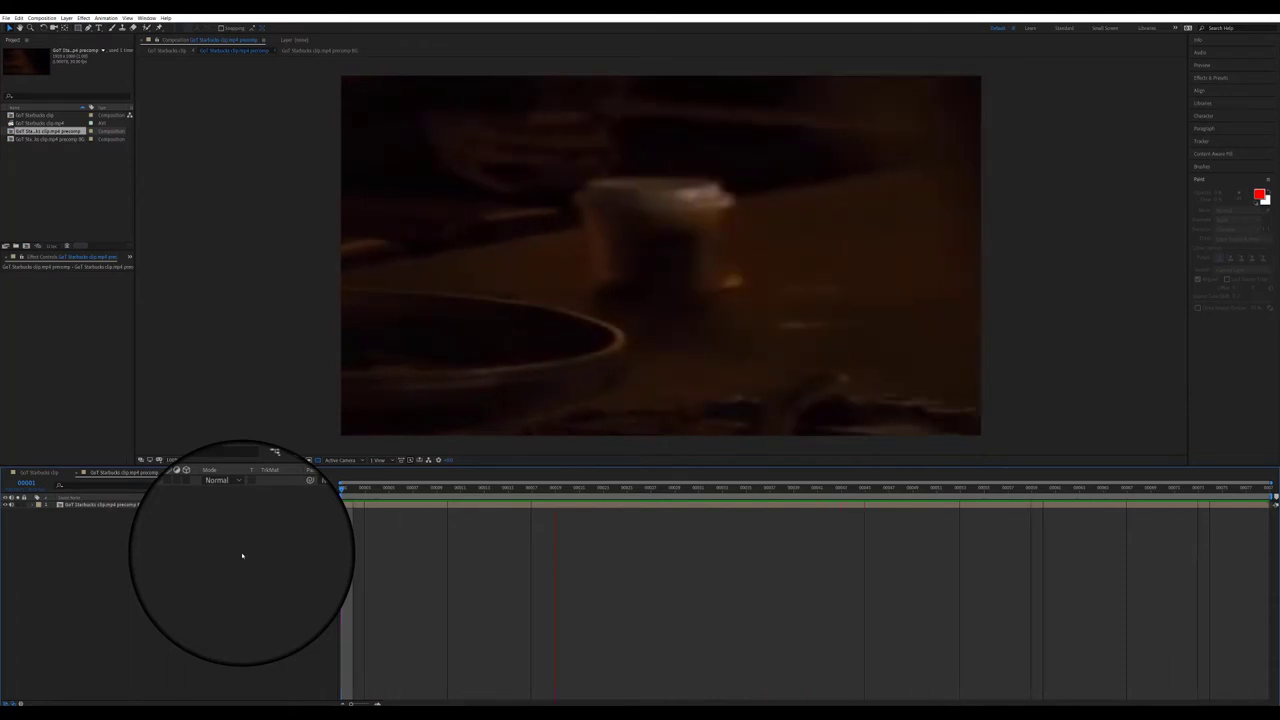
pyautogui.click(390, 490)
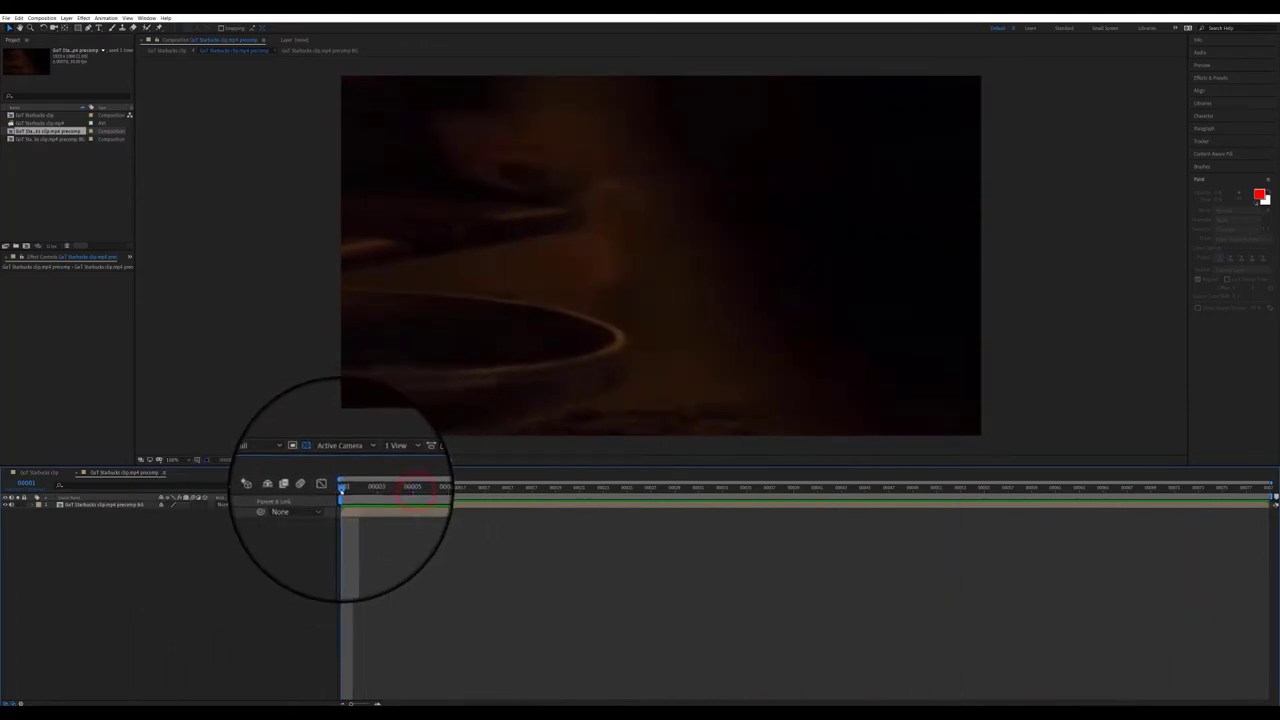
pyautogui.moveTo(390, 490); pyautogui.dragTo(937, 490)
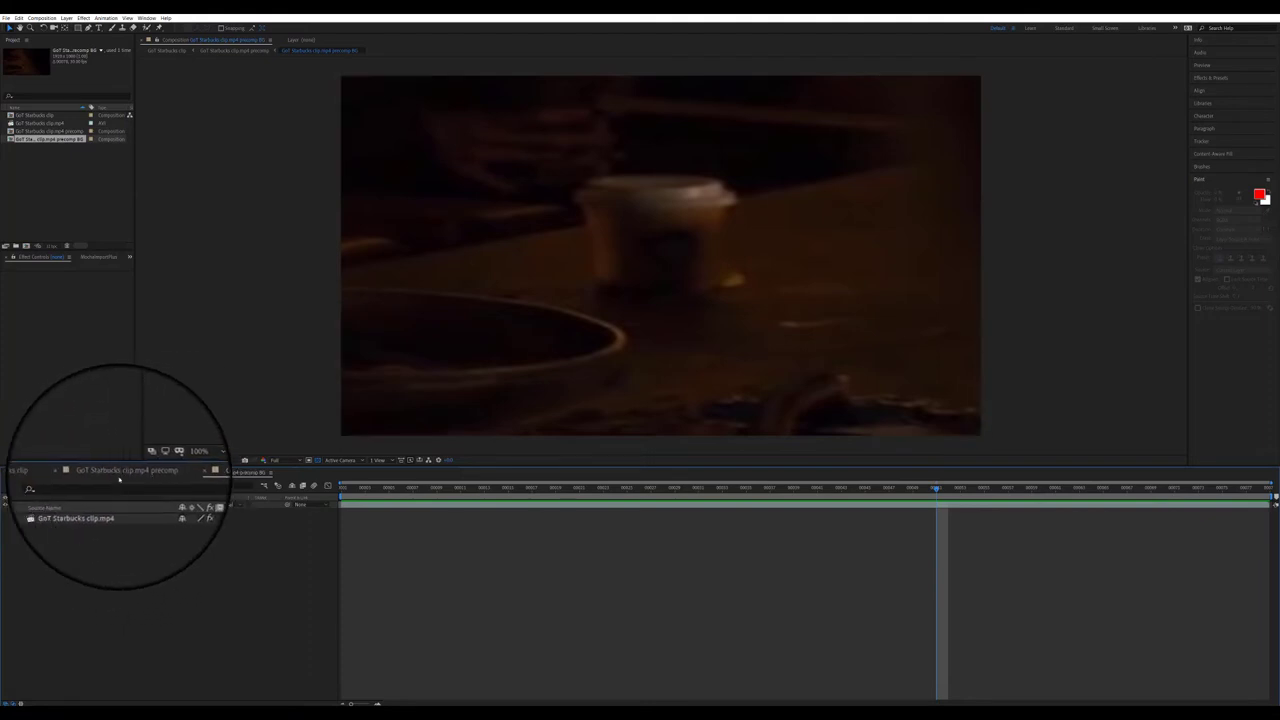
pyautogui.click(120, 470)
pyautogui.click(87, 505)
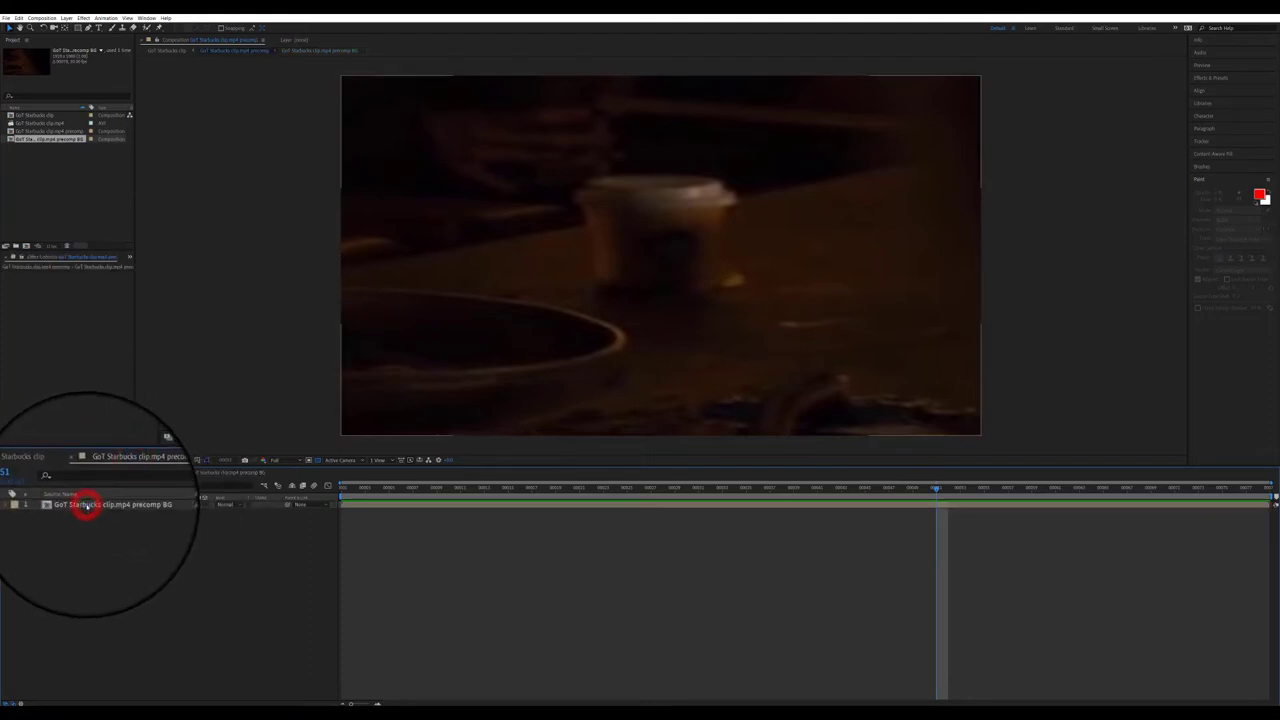
pyautogui.doubleClick(87, 506)
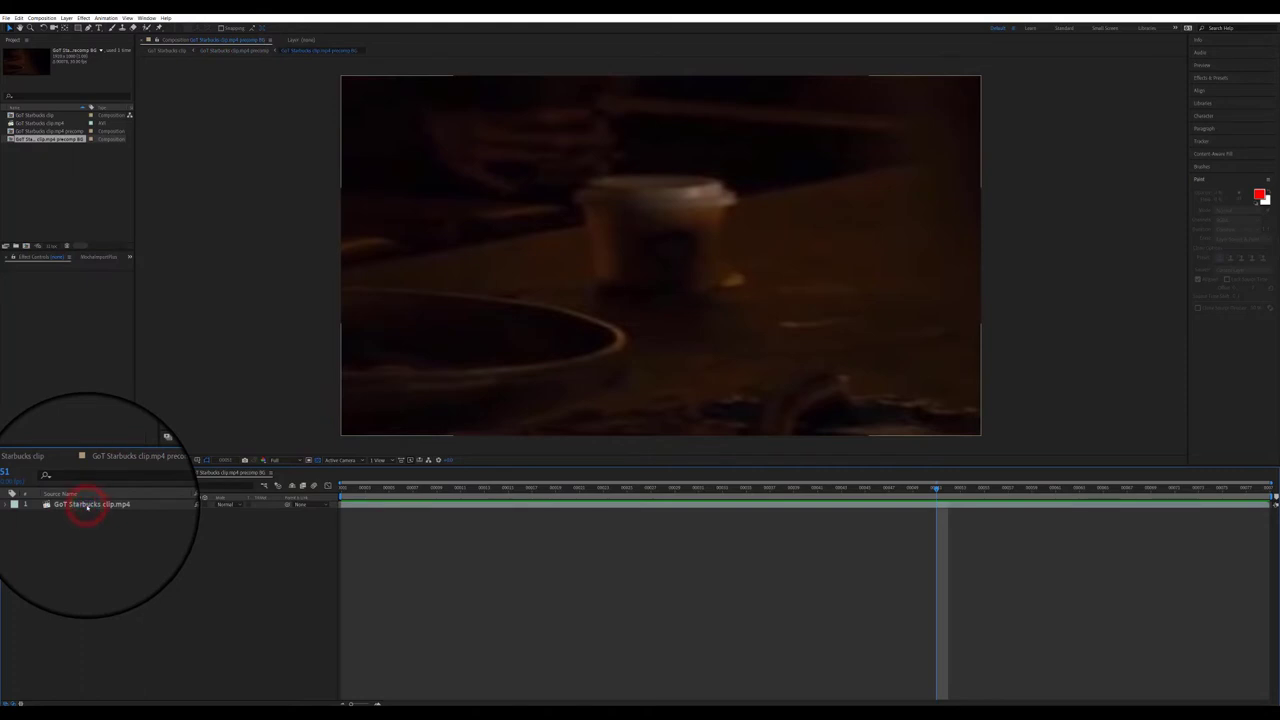
# - Paint out the coffee cup on the precomp BG layer at frame 33 by cloning the surrounding table and background
pyautogui.doubleClick(87, 505)
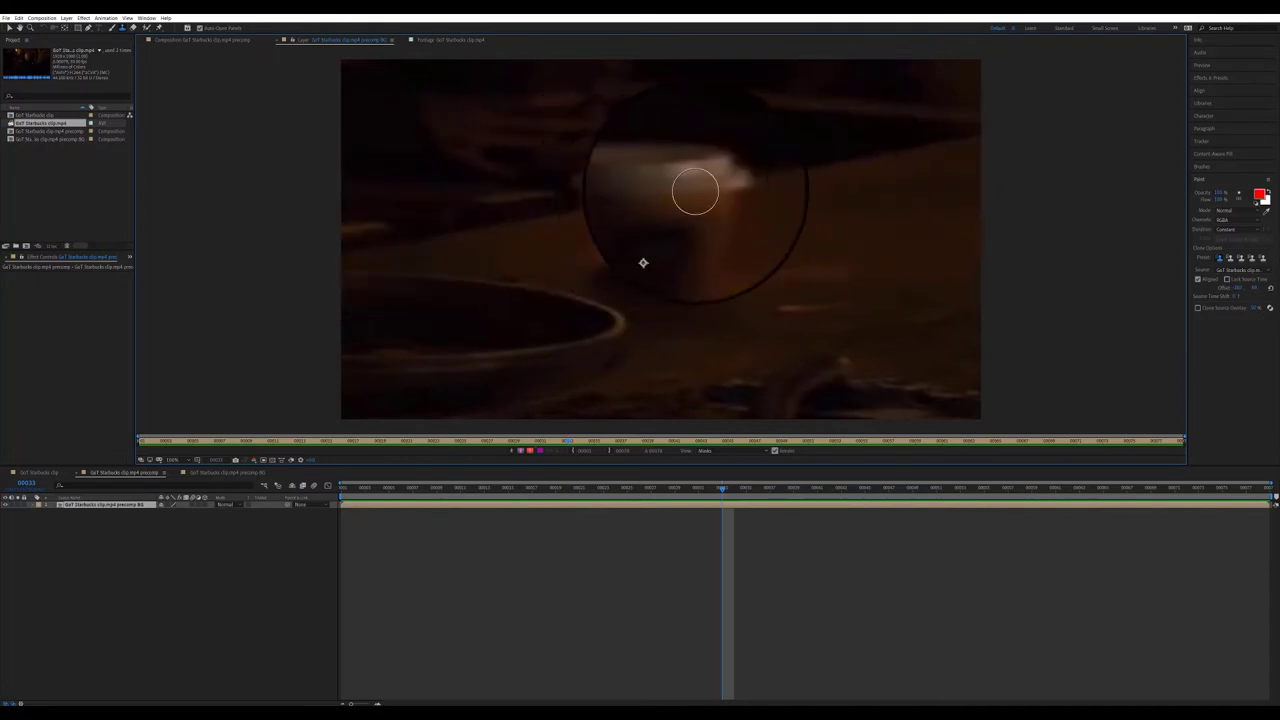
pyautogui.click(733, 182)
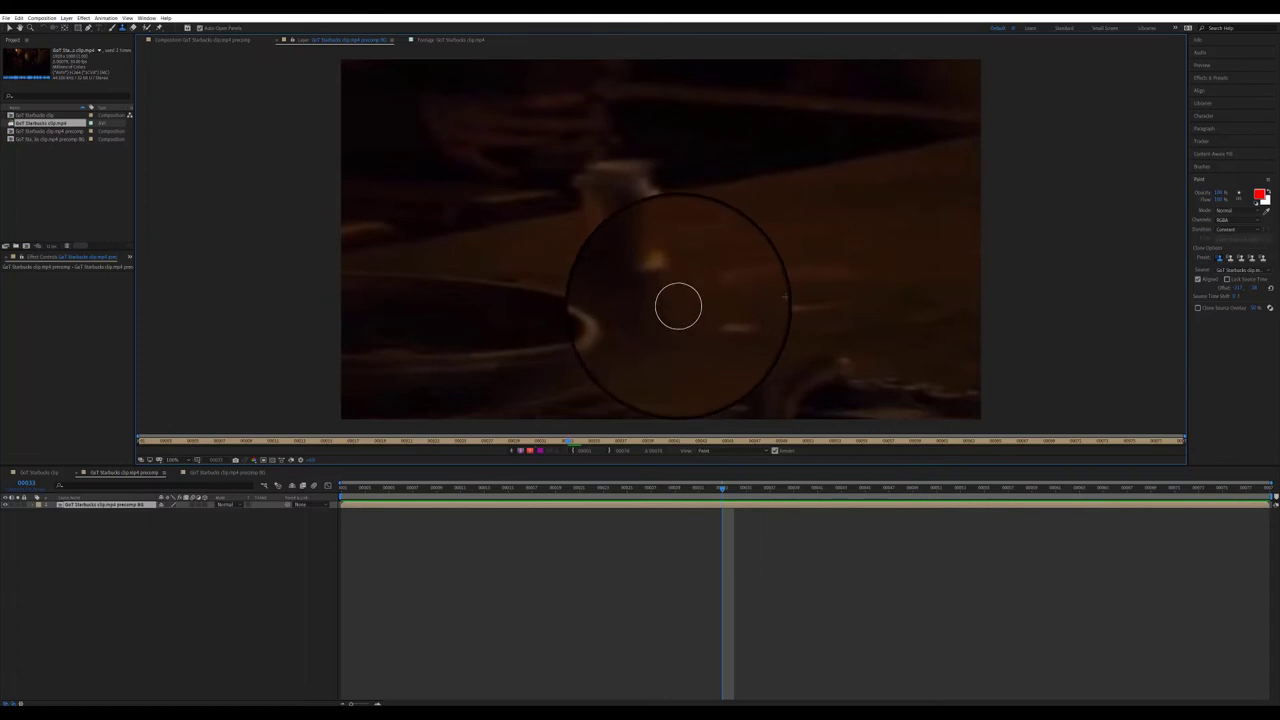
pyautogui.click(746, 175)
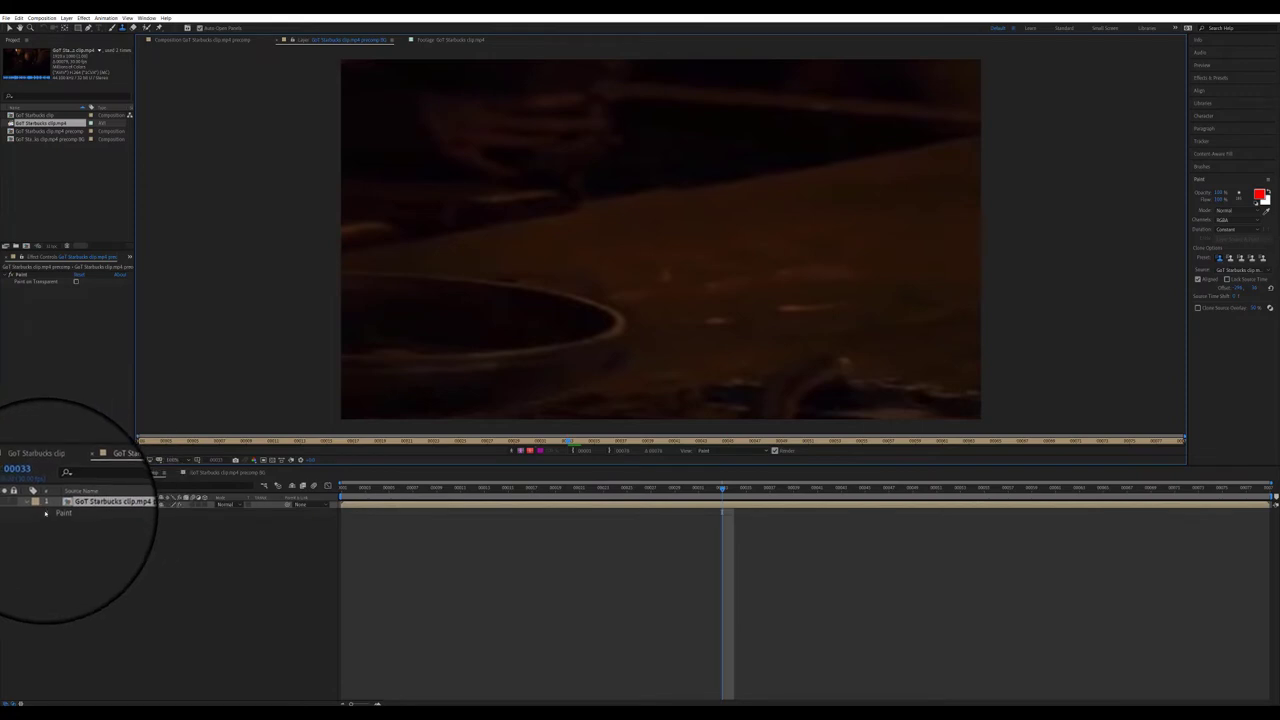
# - Adjust the vertical position of the Clone 2 stroke in its transform properties on the precomp BG layer
pyautogui.click(46, 513)
pyautogui.click(54, 527)
pyautogui.click(61, 547)
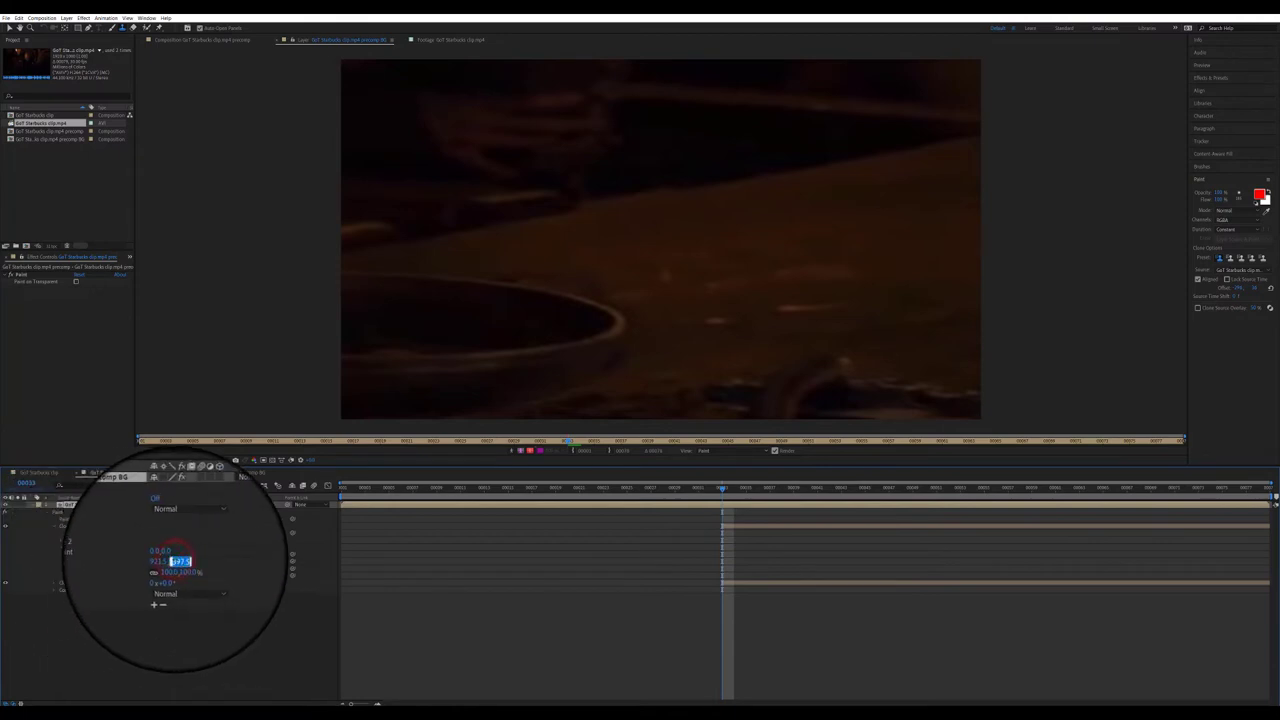
pyautogui.press('Up')
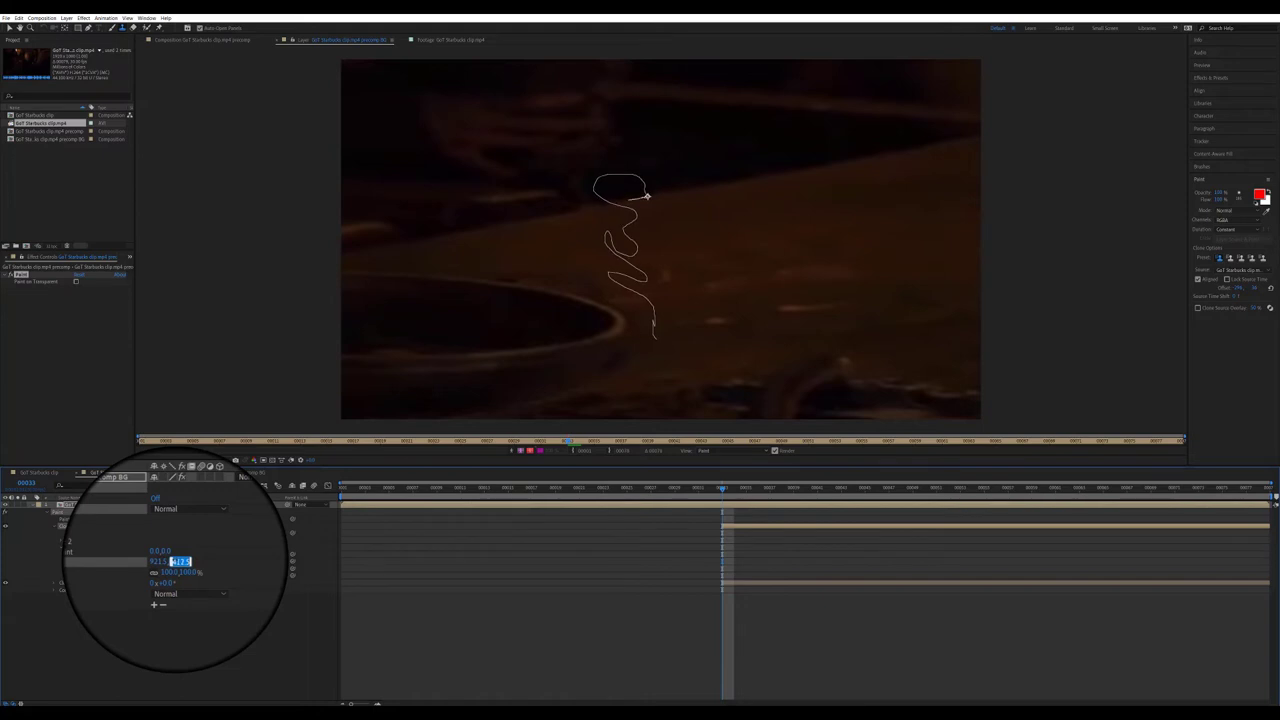
pyautogui.click(171, 622)
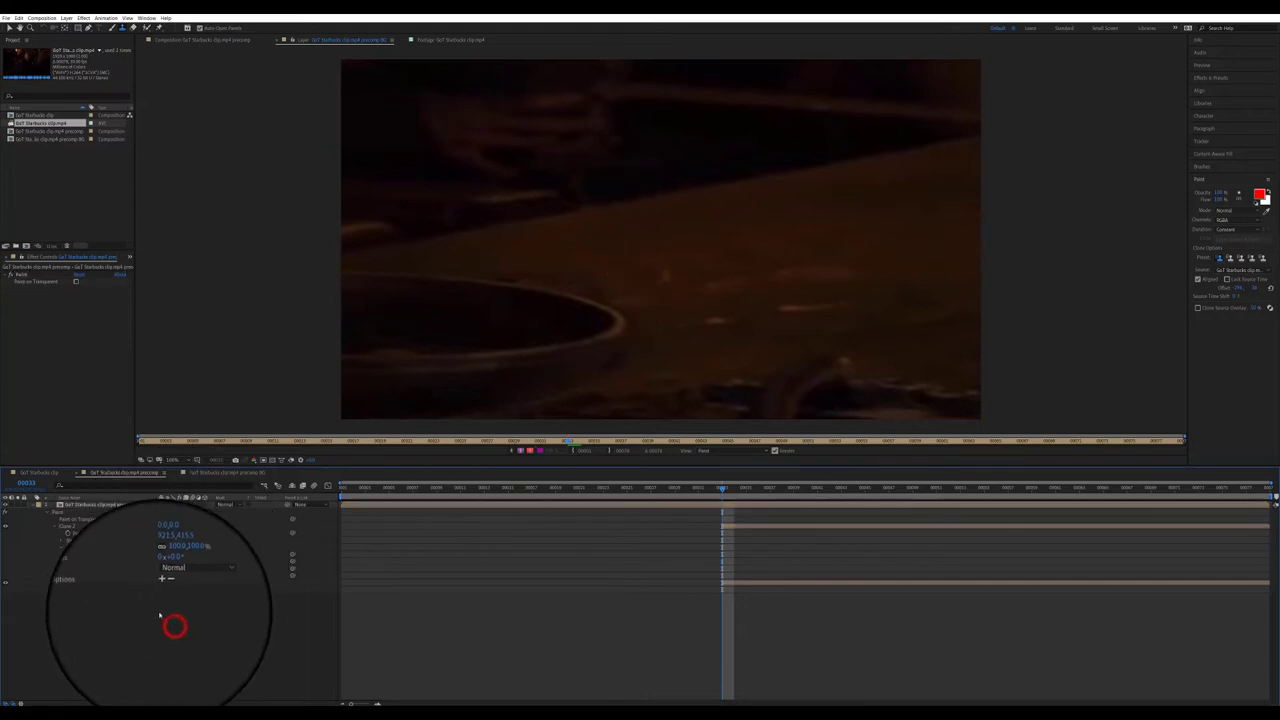
pyautogui.click(55, 527)
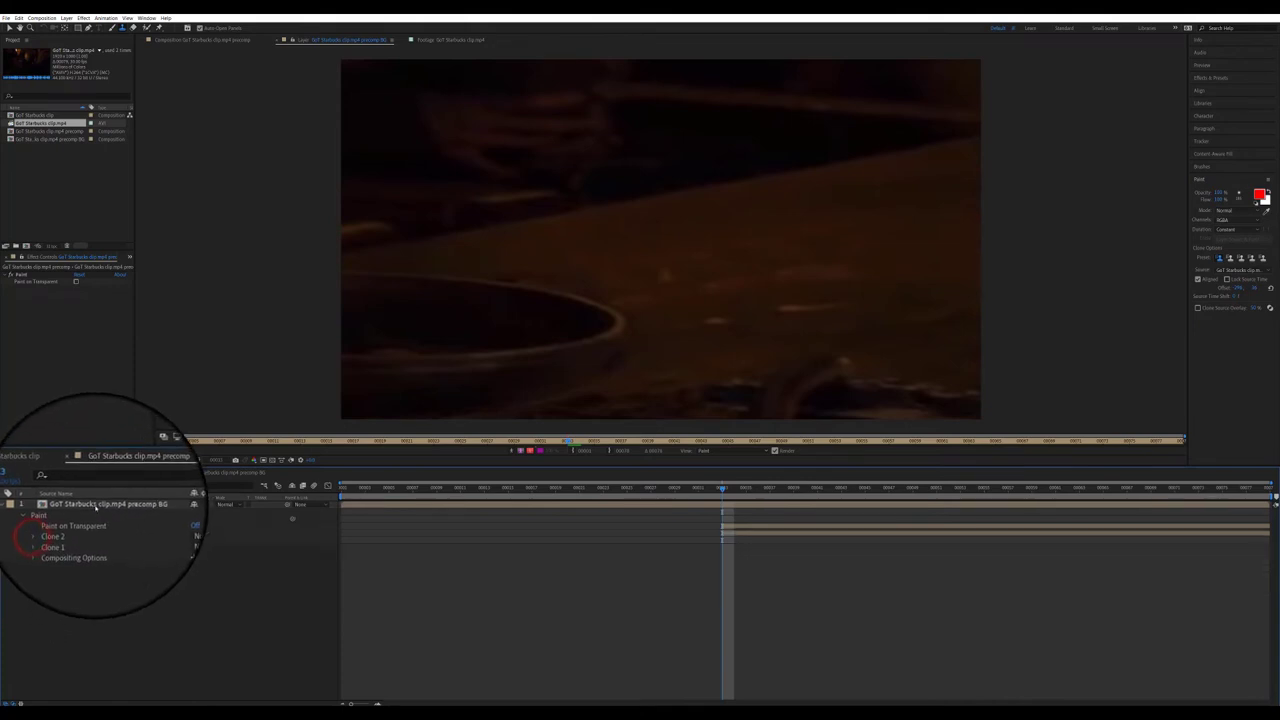
# - Clone dark background over the leftover cup edge above the table on the precomp BG layer at frame 33
pyautogui.click(95, 505)
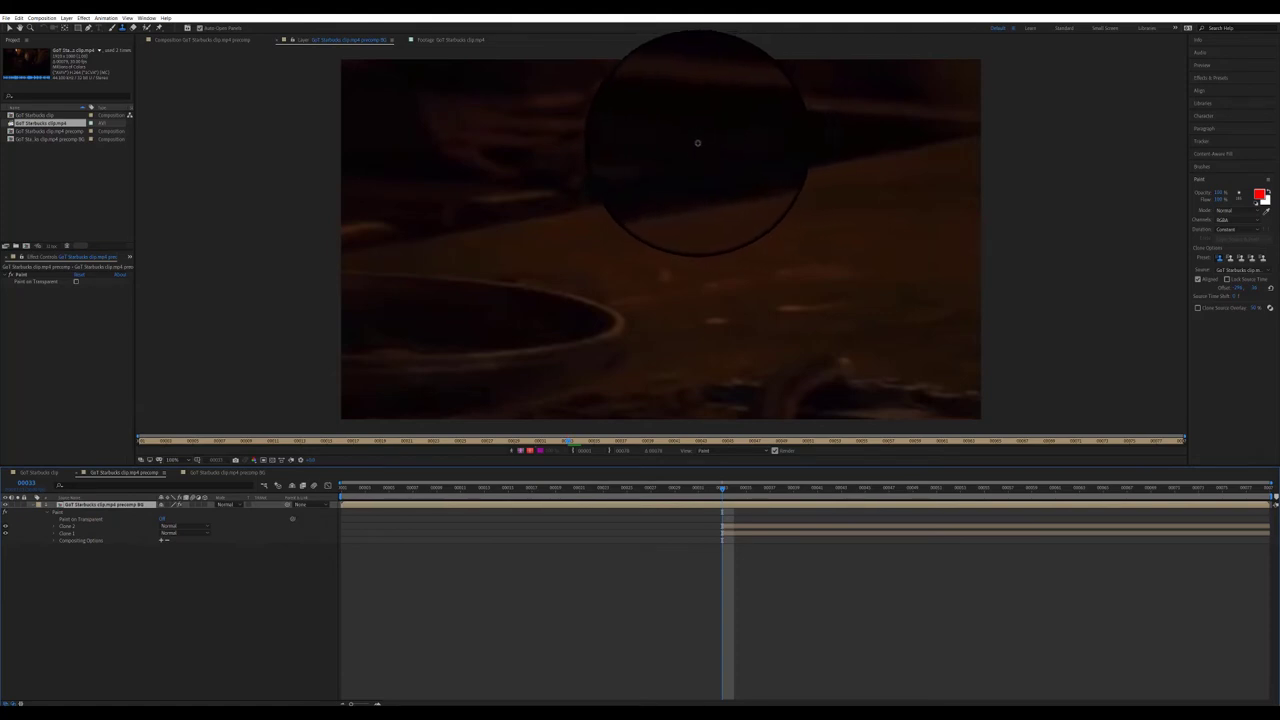
pyautogui.keyDown('alt'); pyautogui.click(707, 153); pyautogui.keyUp('alt')
pyautogui.moveTo(591, 173); pyautogui.dragTo(690, 160)
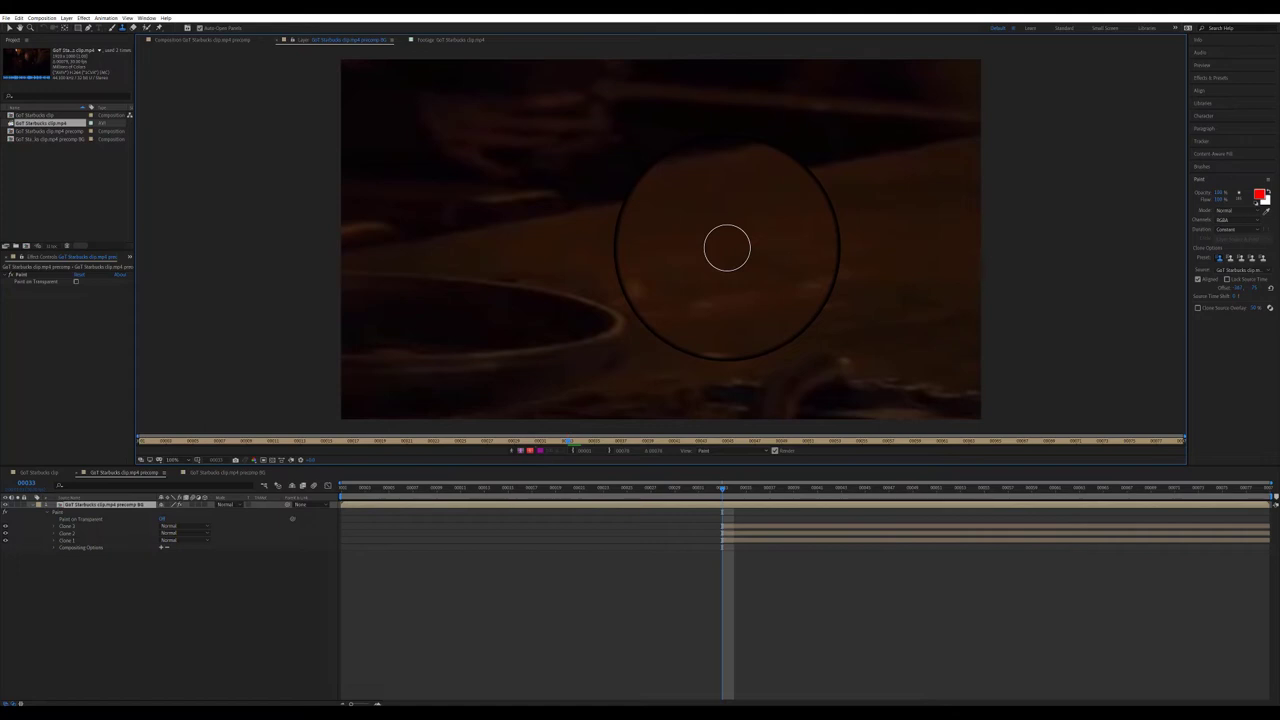
# - Extend the Clone 1, Clone 2 and Clone 3 strokes back to the first frame of the clip
pyautogui.click(9, 27)
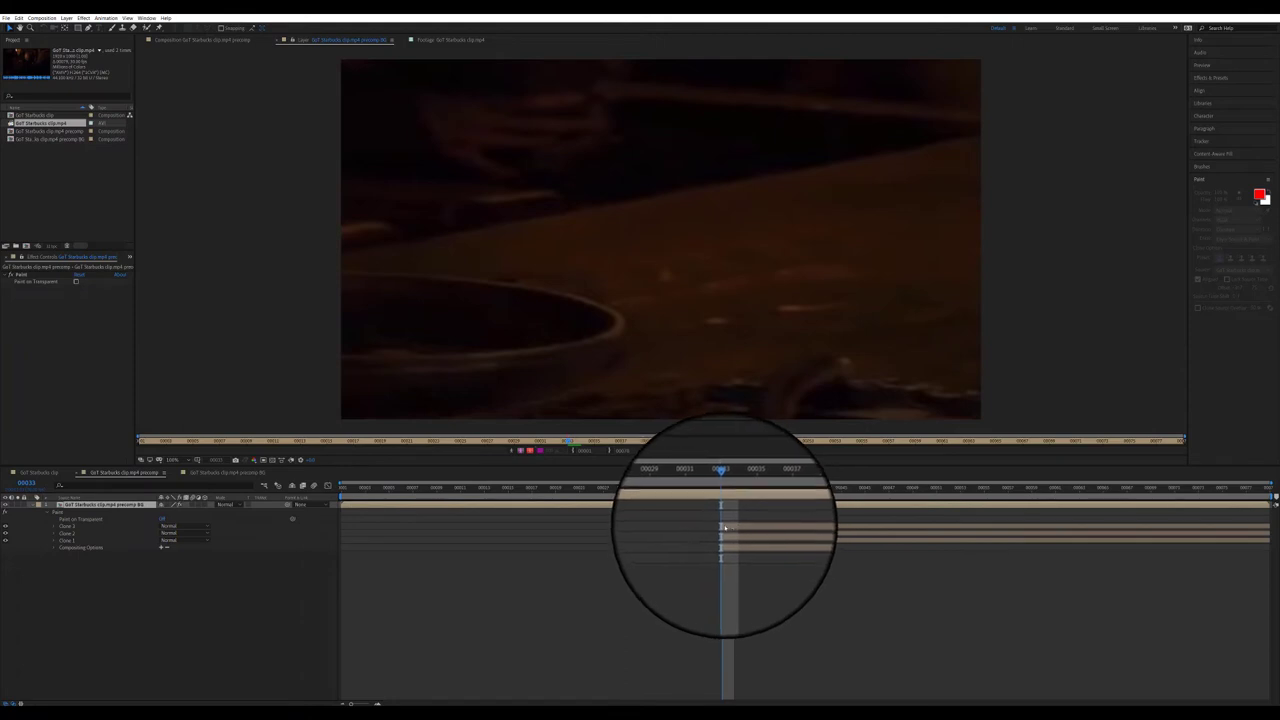
pyautogui.moveTo(722, 489); pyautogui.dragTo(742, 531)
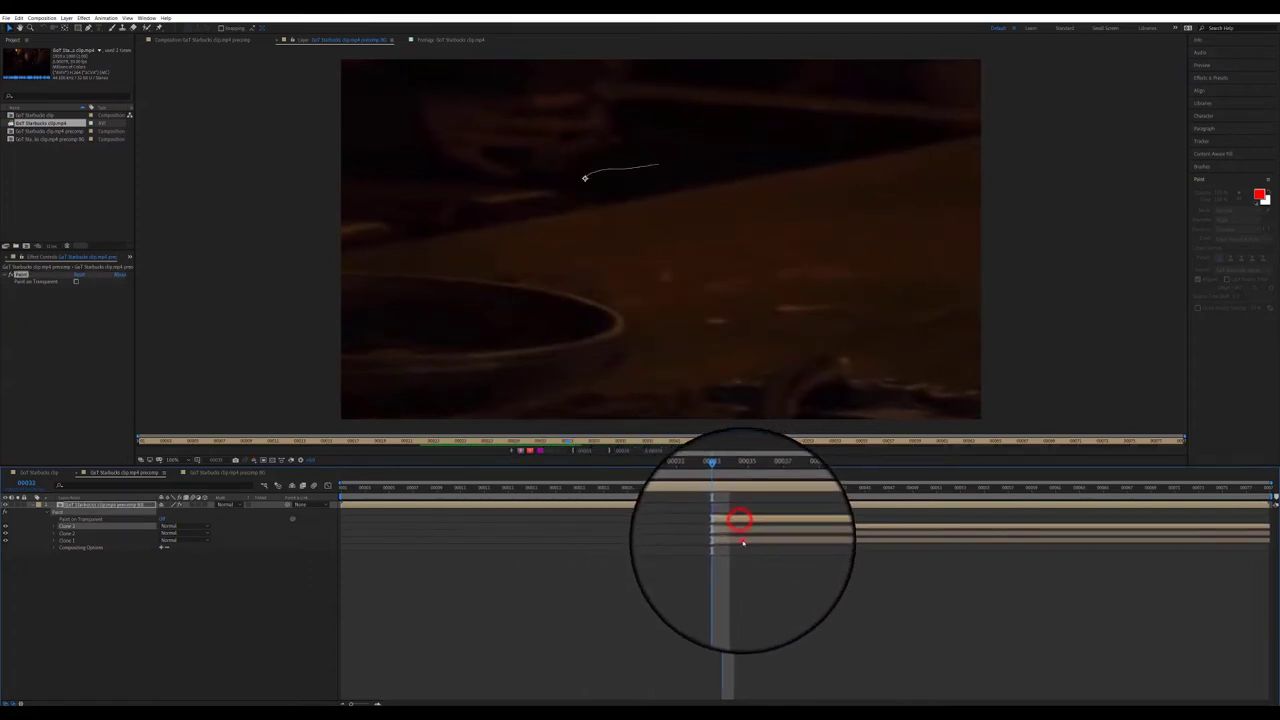
pyautogui.click(743, 542)
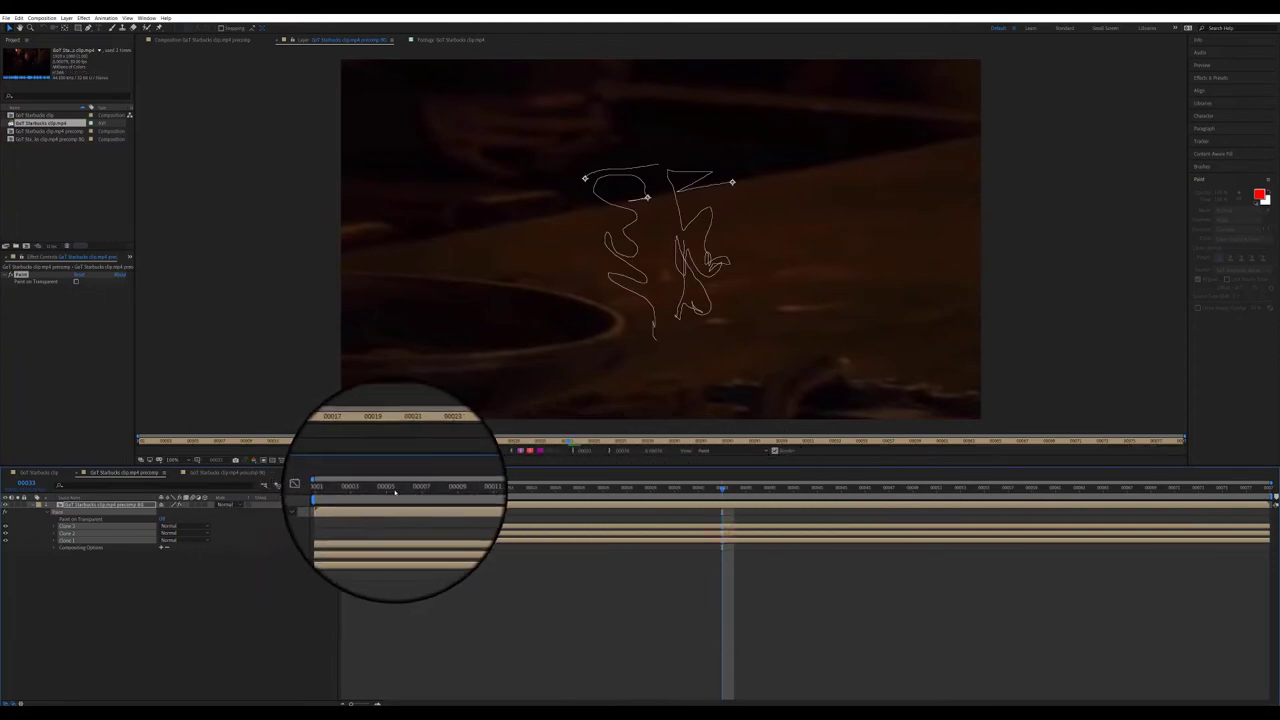
# - Scrub and play the painted BG layer between the clip's start and frame 31 to check the cup removal
pyautogui.click(694, 486)
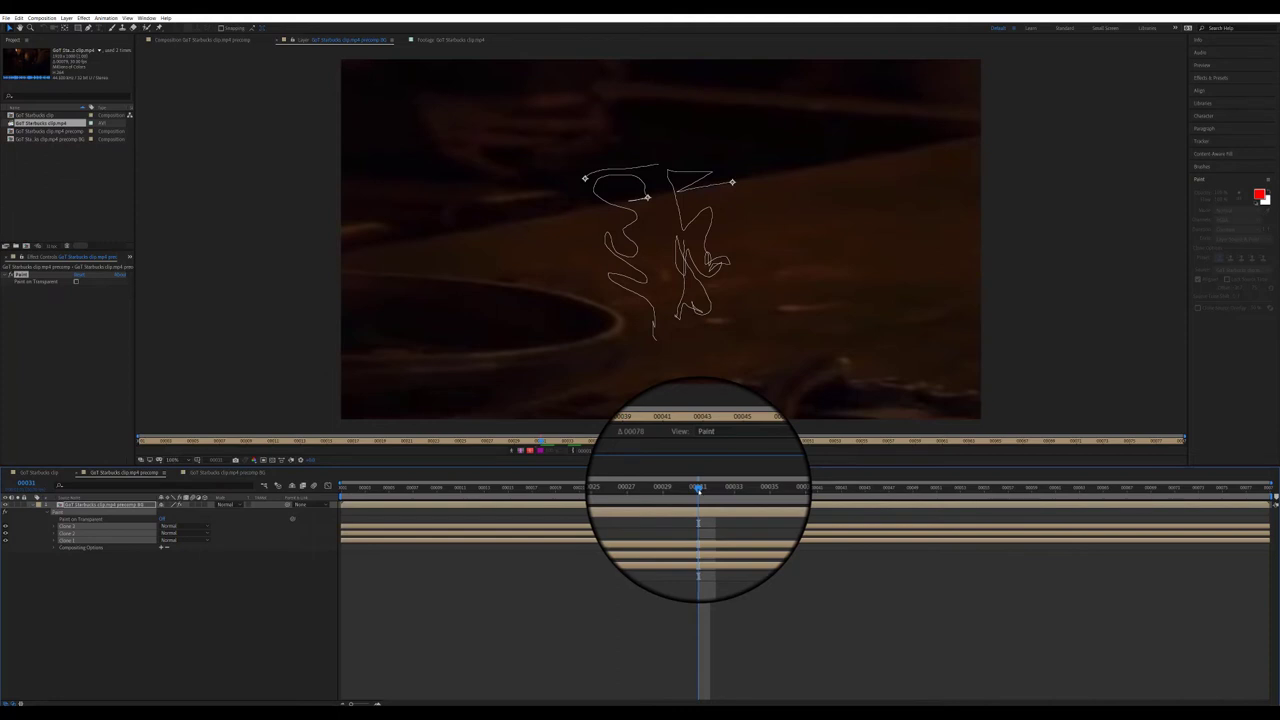
pyautogui.moveTo(698, 487); pyautogui.dragTo(430, 487)
pyautogui.press('space')
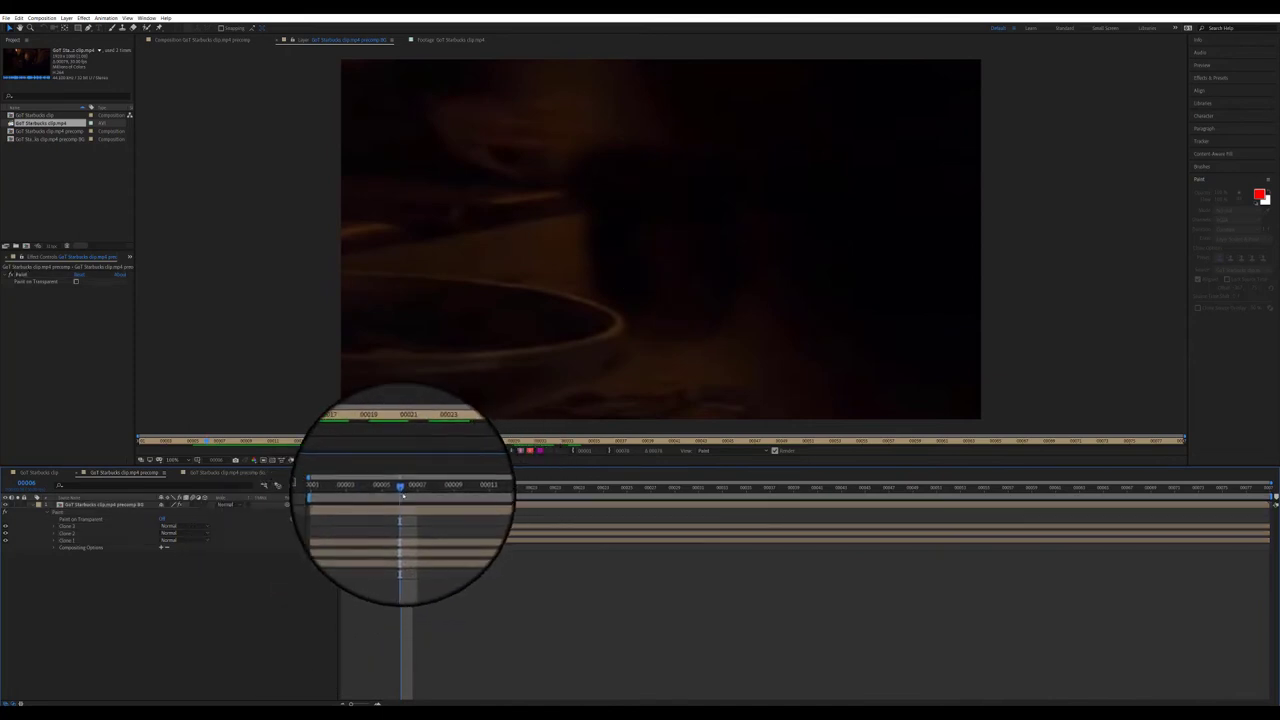
pyautogui.moveTo(401, 489); pyautogui.dragTo(460, 488)
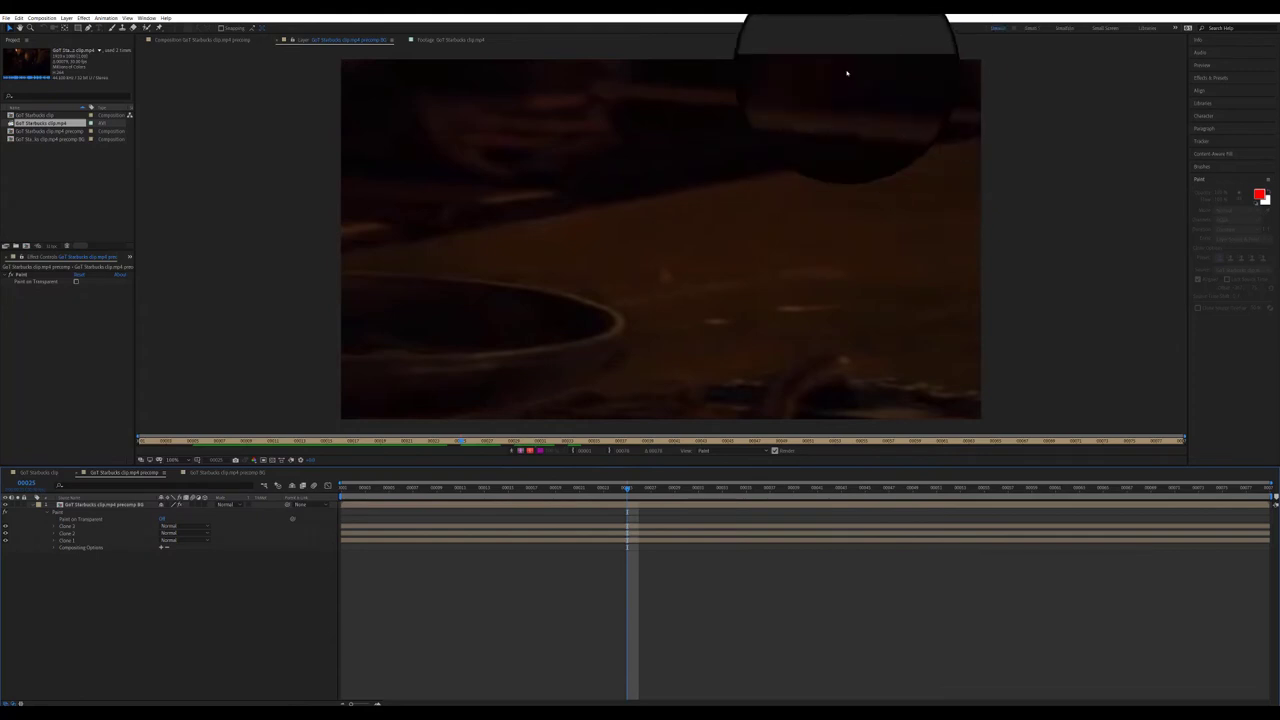
pyautogui.moveTo(630, 489); pyautogui.dragTo(514, 491)
pyautogui.click(448, 487)
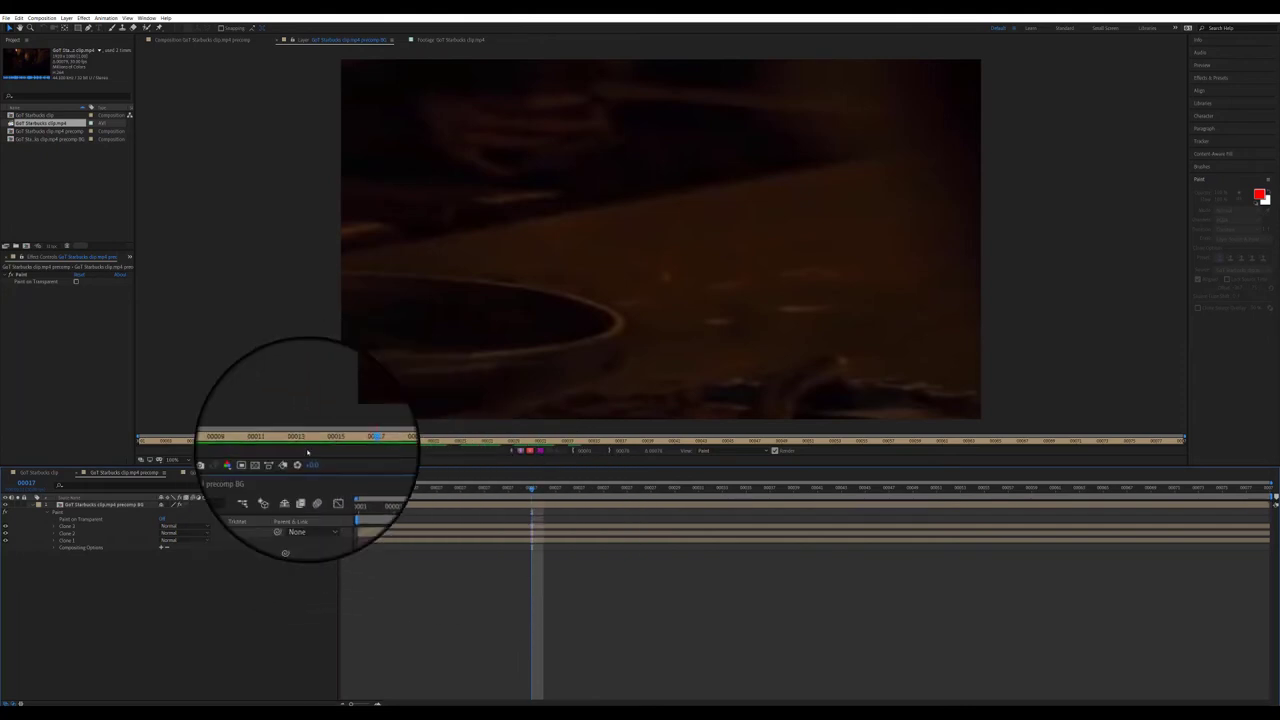
# - Clone over the cup area at frame 17 as a fourth stroke and set its duration from the first frame to frame 17
pyautogui.click(123, 27)
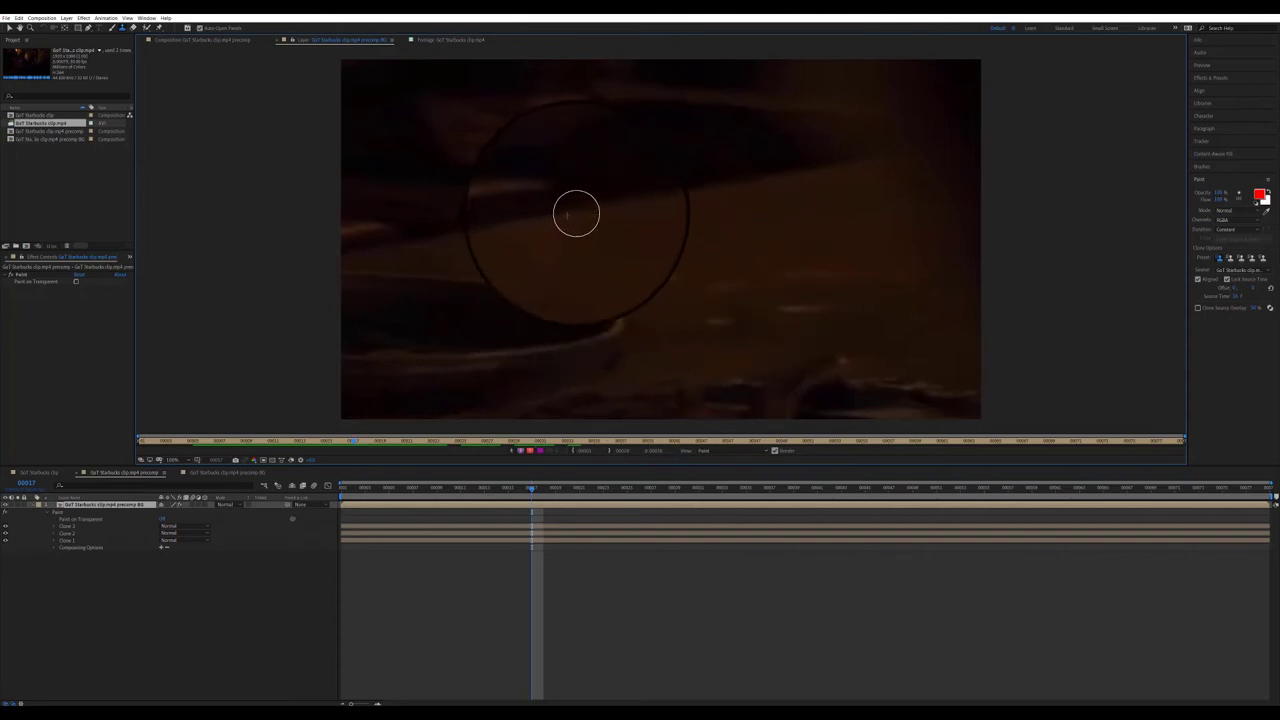
pyautogui.moveTo(586, 204)
pyautogui.mouseDown()
pyautogui.moveTo(640, 161)
pyautogui.moveTo(630, 148)
pyautogui.moveTo(684, 154)
pyautogui.mouseUp()
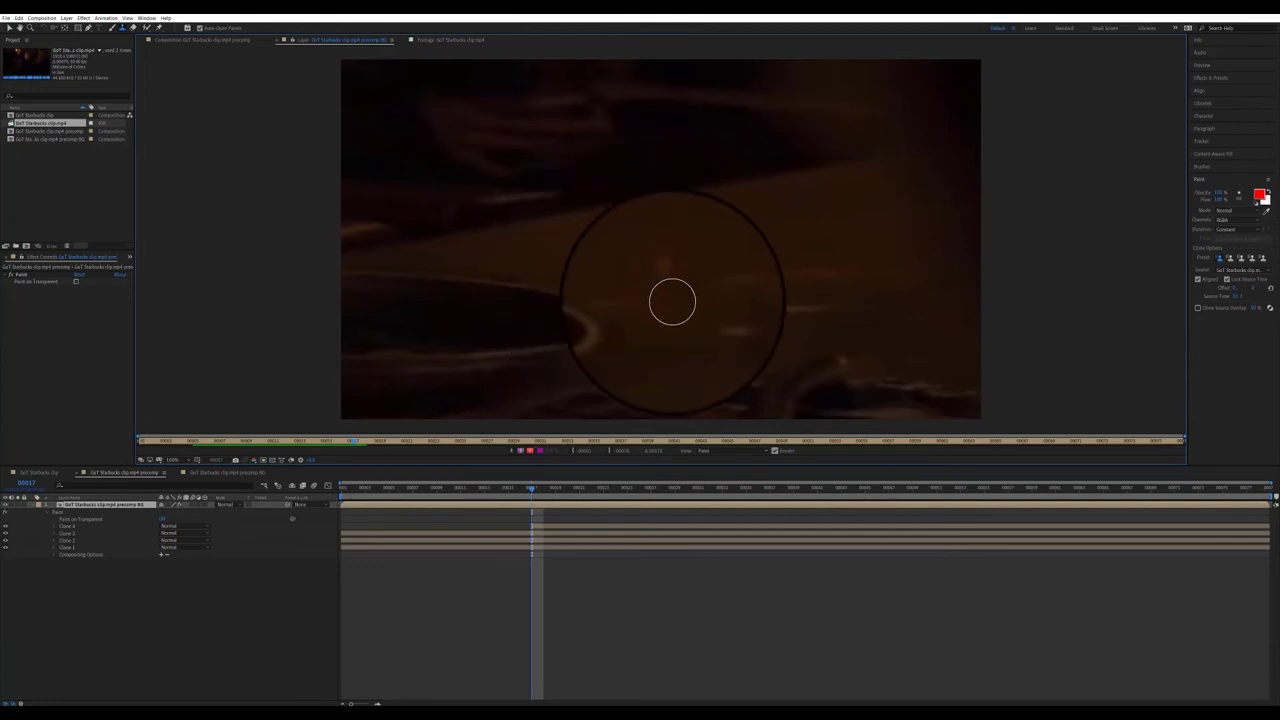
pyautogui.click(9, 27)
pyautogui.click(533, 526)
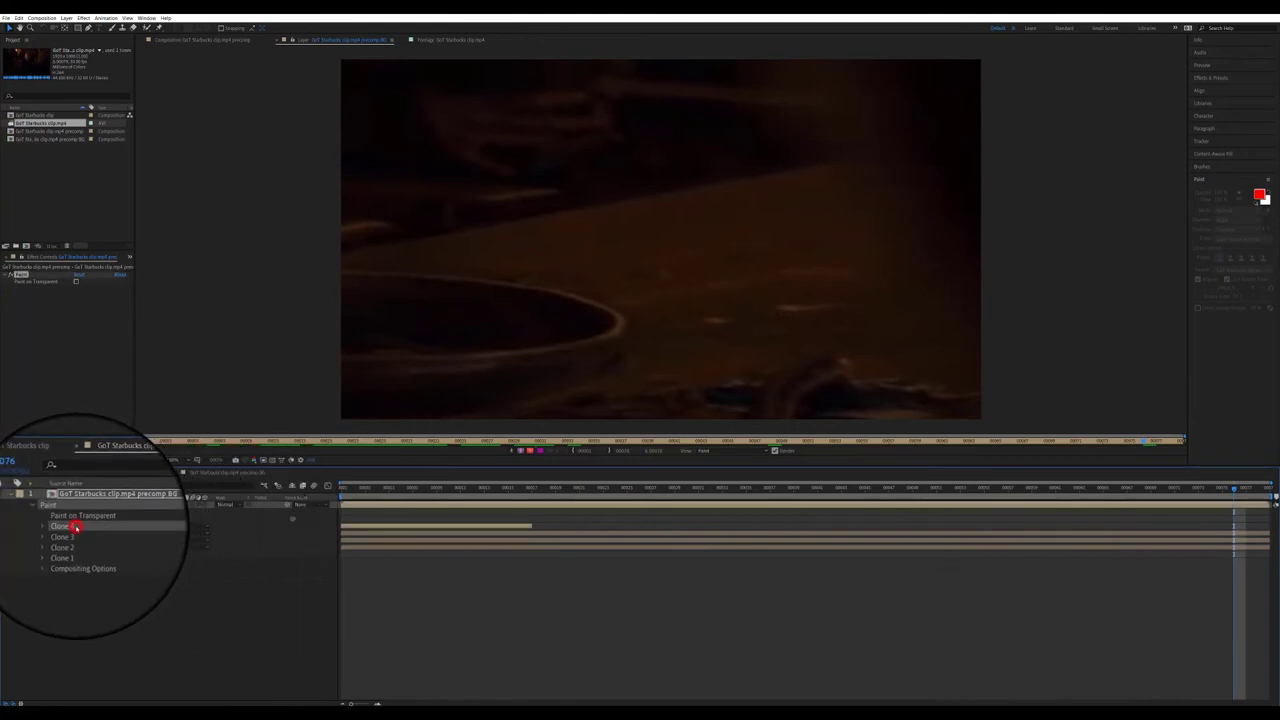
# - Duplicate the Clone 4 stroke and shift the duplicate to start at about frame 75, covering the clip's end
pyautogui.hotkey('ctrl', 'd')
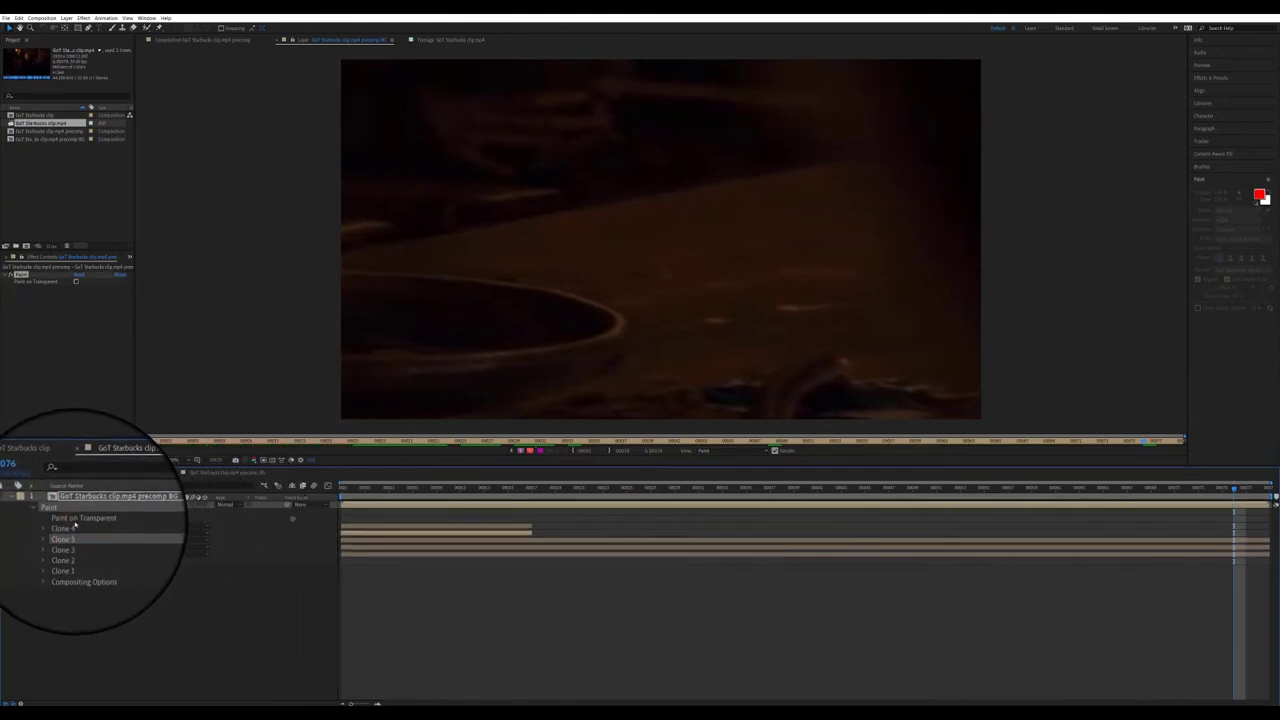
pyautogui.moveTo(465, 532); pyautogui.dragTo(549, 532)
pyautogui.moveTo(769, 541)
pyautogui.mouseDown()
pyautogui.moveTo(1230, 538)
pyautogui.moveTo(1200, 538)
pyautogui.mouseUp()
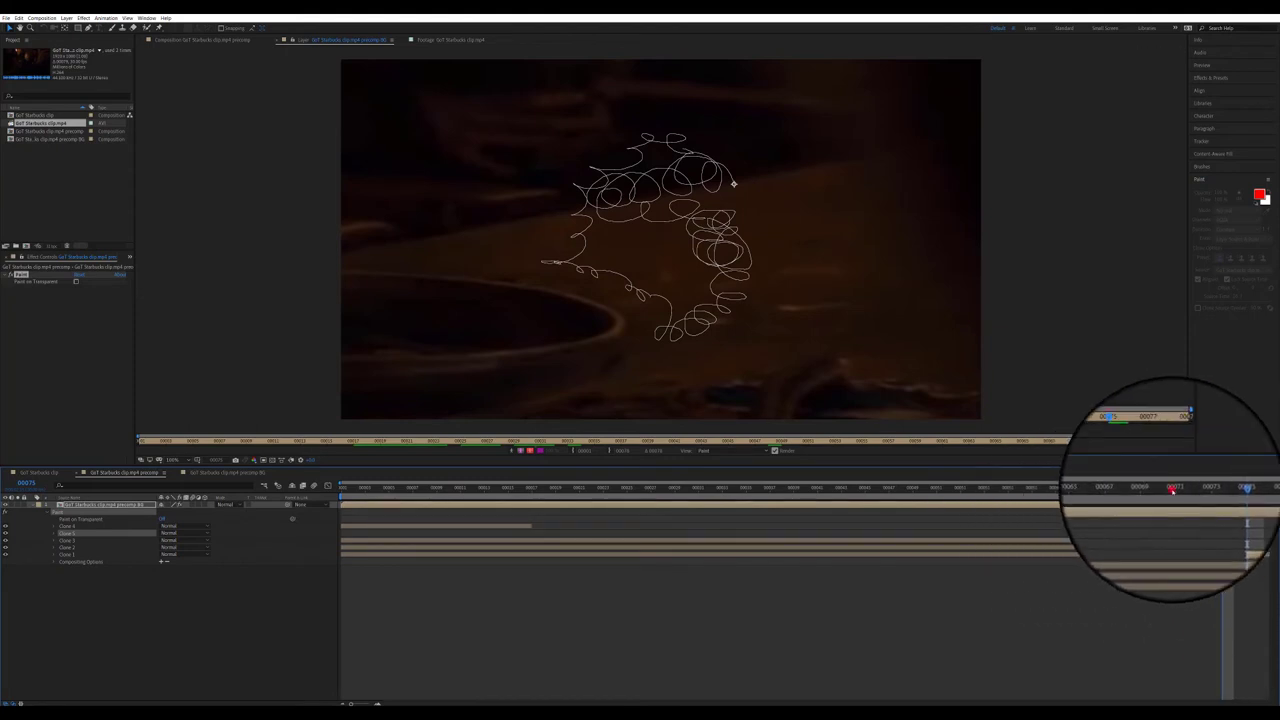
pyautogui.moveTo(1173, 491); pyautogui.dragTo(1275, 490)
pyautogui.click(268, 602)
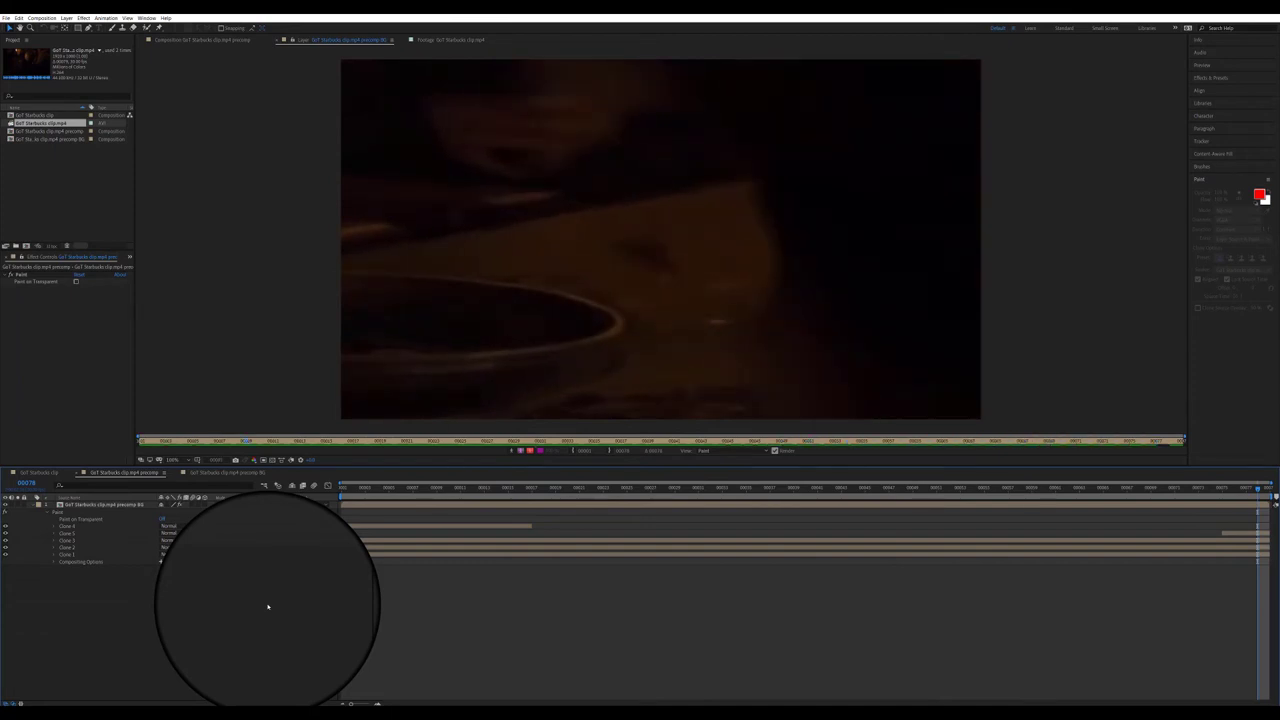
# - Return to frame 1, open the main composition and rename it Original Comp
pyautogui.click(362, 490)
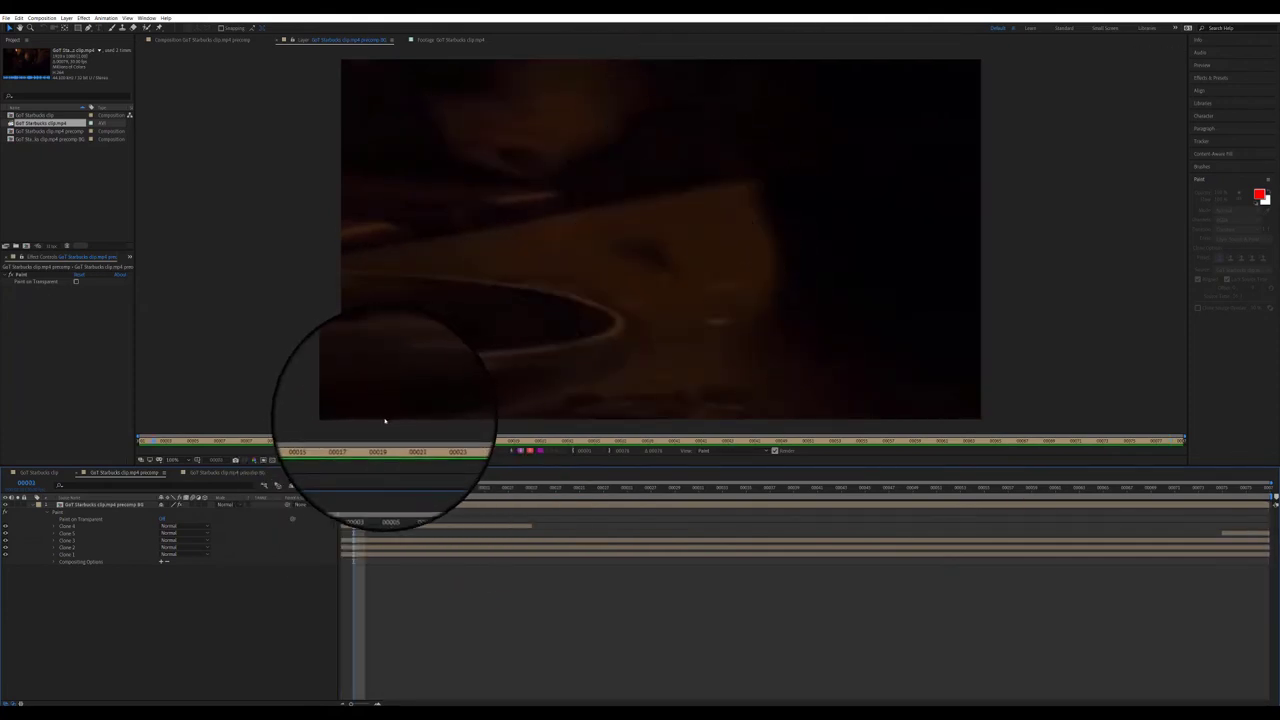
pyautogui.click(346, 488)
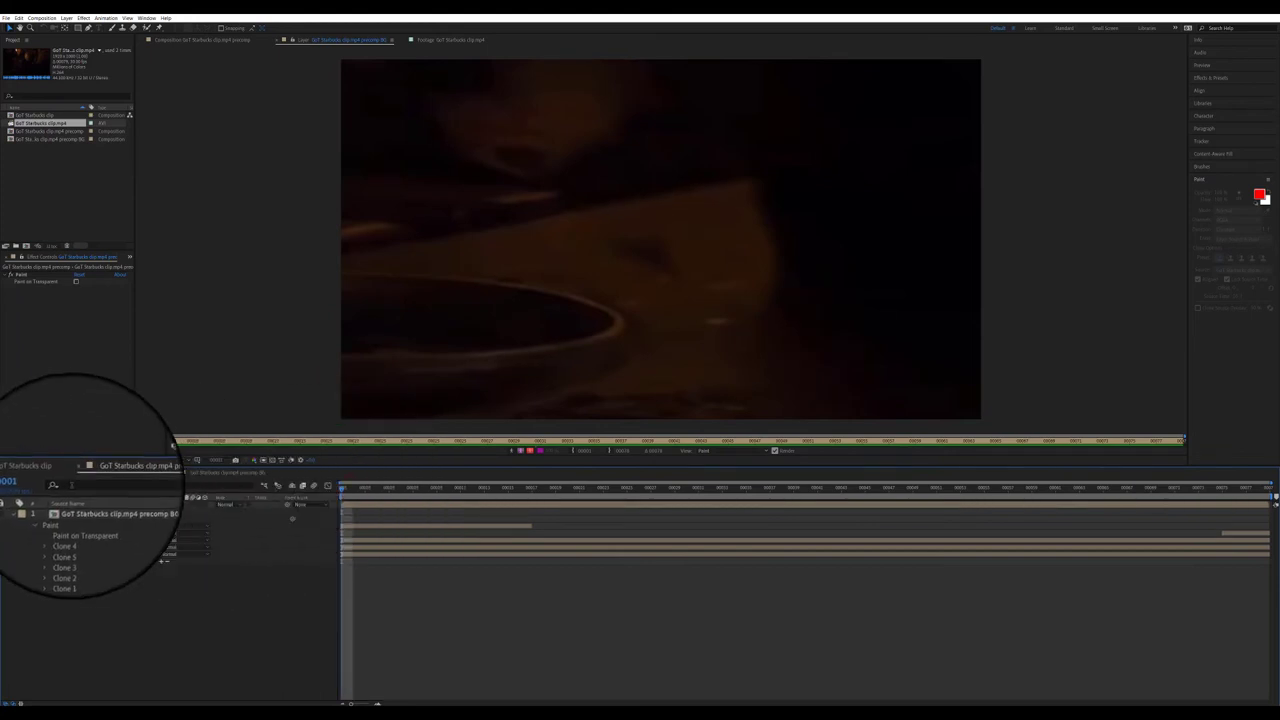
pyautogui.click(37, 472)
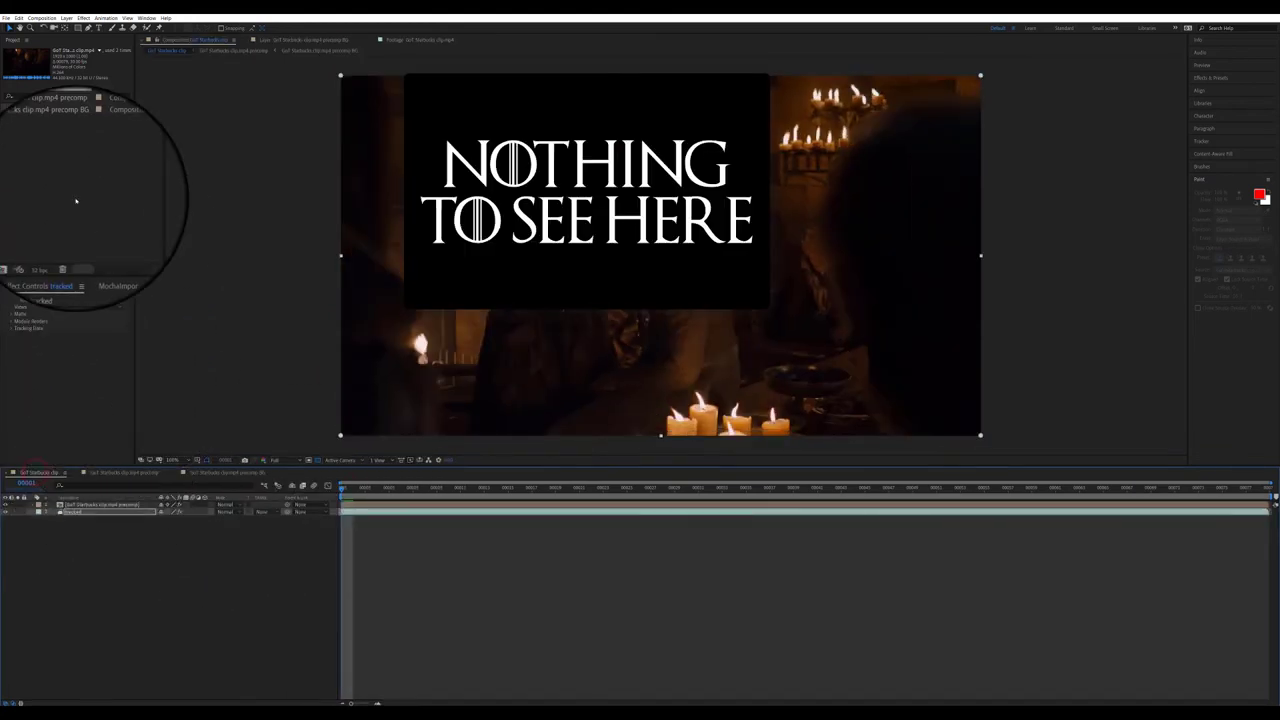
pyautogui.click(33, 116)
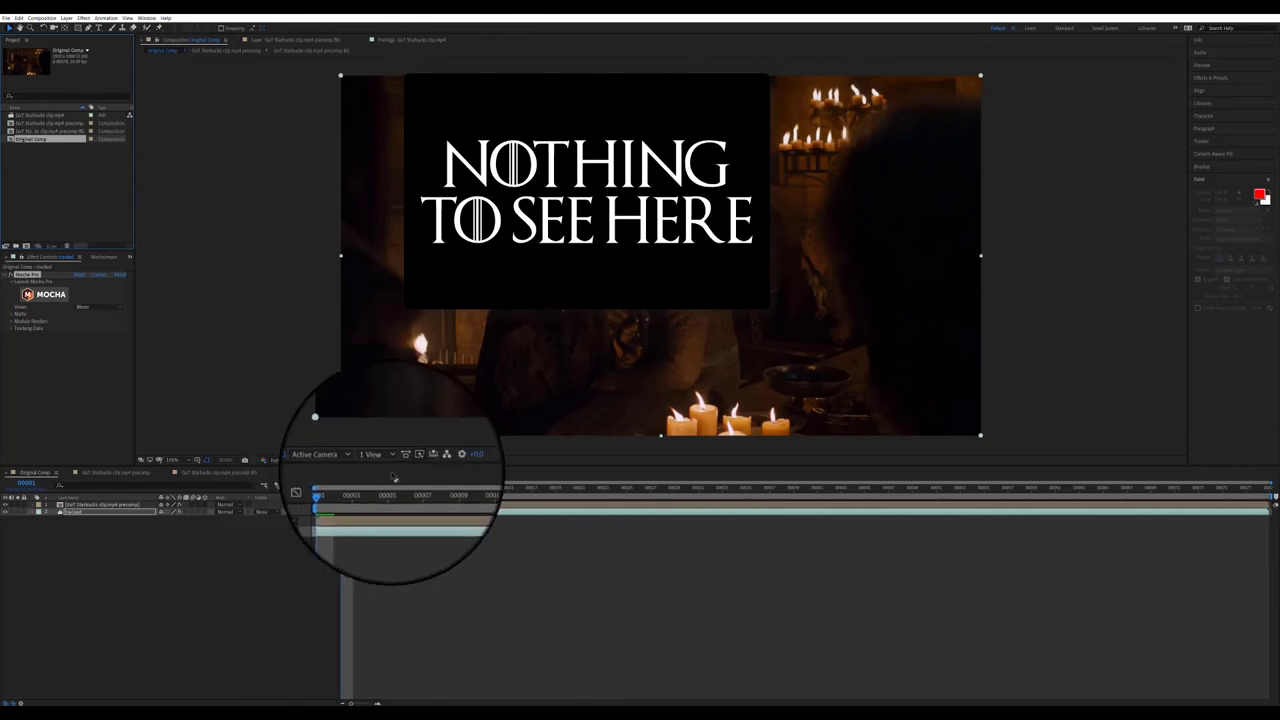
# - Preview the cleaned-up clip in the Original Comp from the first frame
pyautogui.click(107, 507)
pyautogui.click(238, 540)
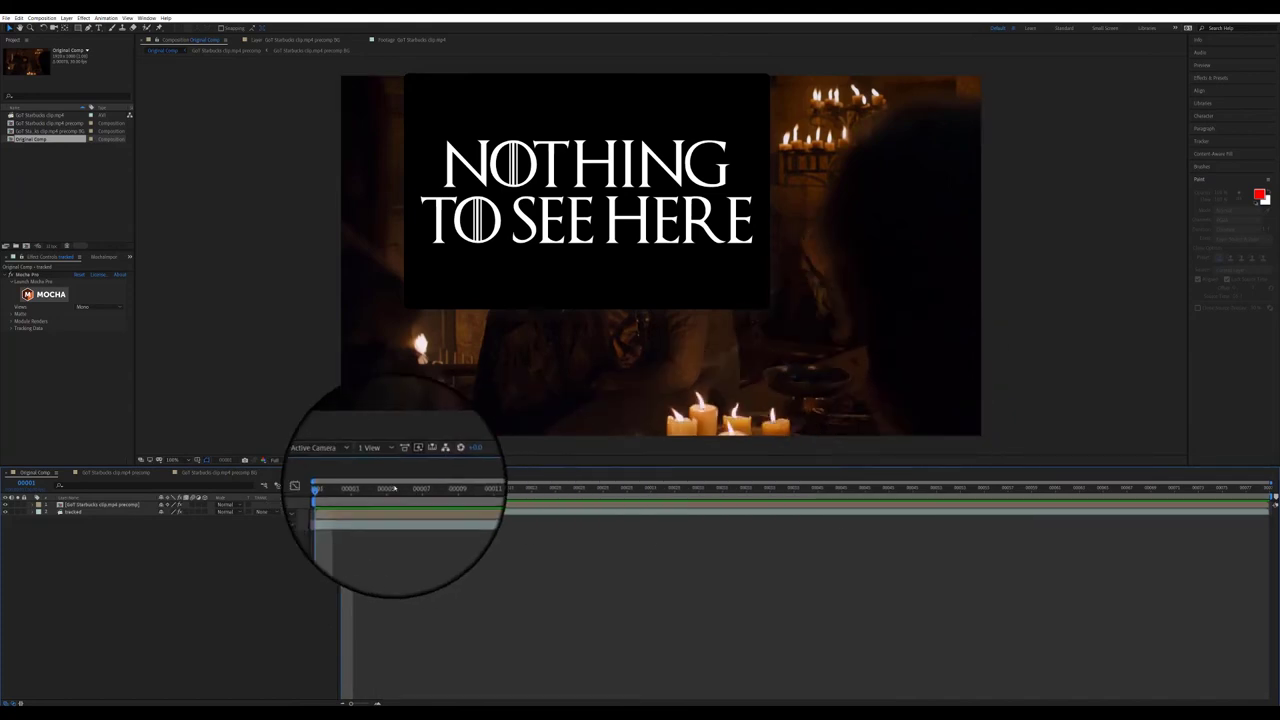
pyautogui.moveTo(343, 488)
pyautogui.mouseDown()
pyautogui.moveTo(1268, 488)
pyautogui.moveTo(343, 490)
pyautogui.mouseUp()
# - Create After Effects masks from all visible Mocha Pro shapes on the tracked layer and reveal their mask paths
pyautogui.click(75, 512)
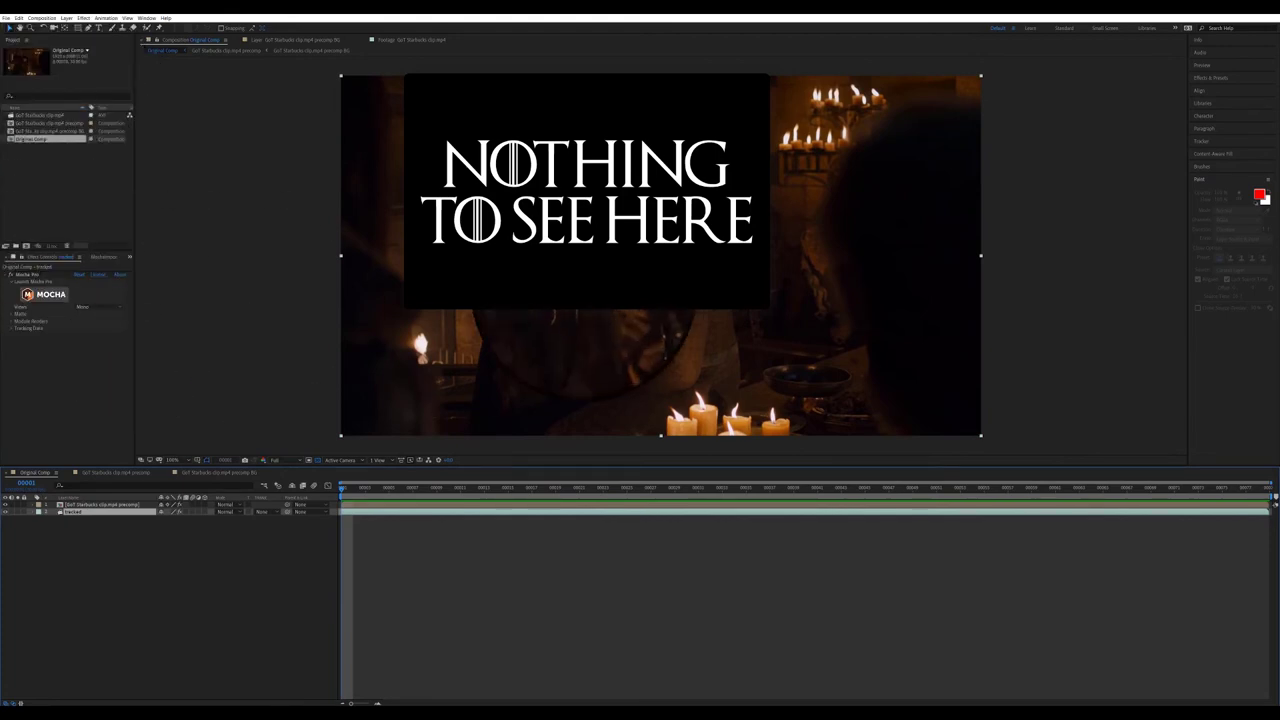
pyautogui.click(10, 314)
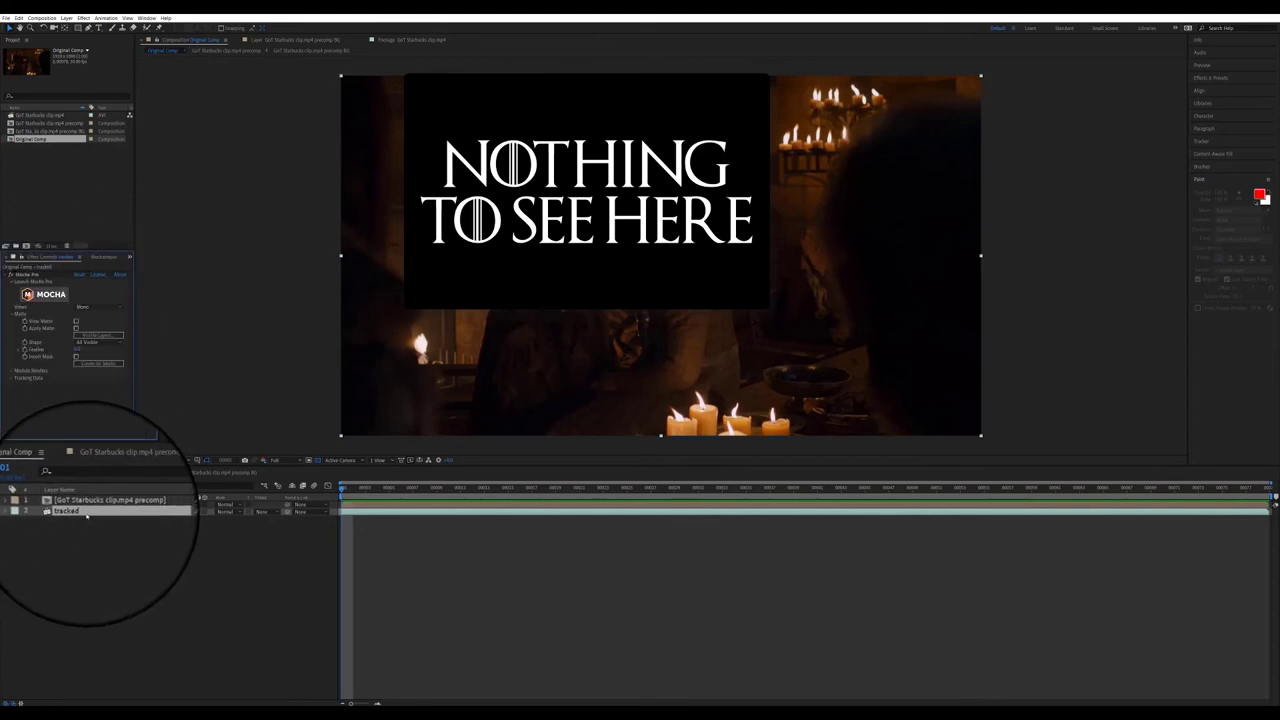
pyautogui.click(90, 363)
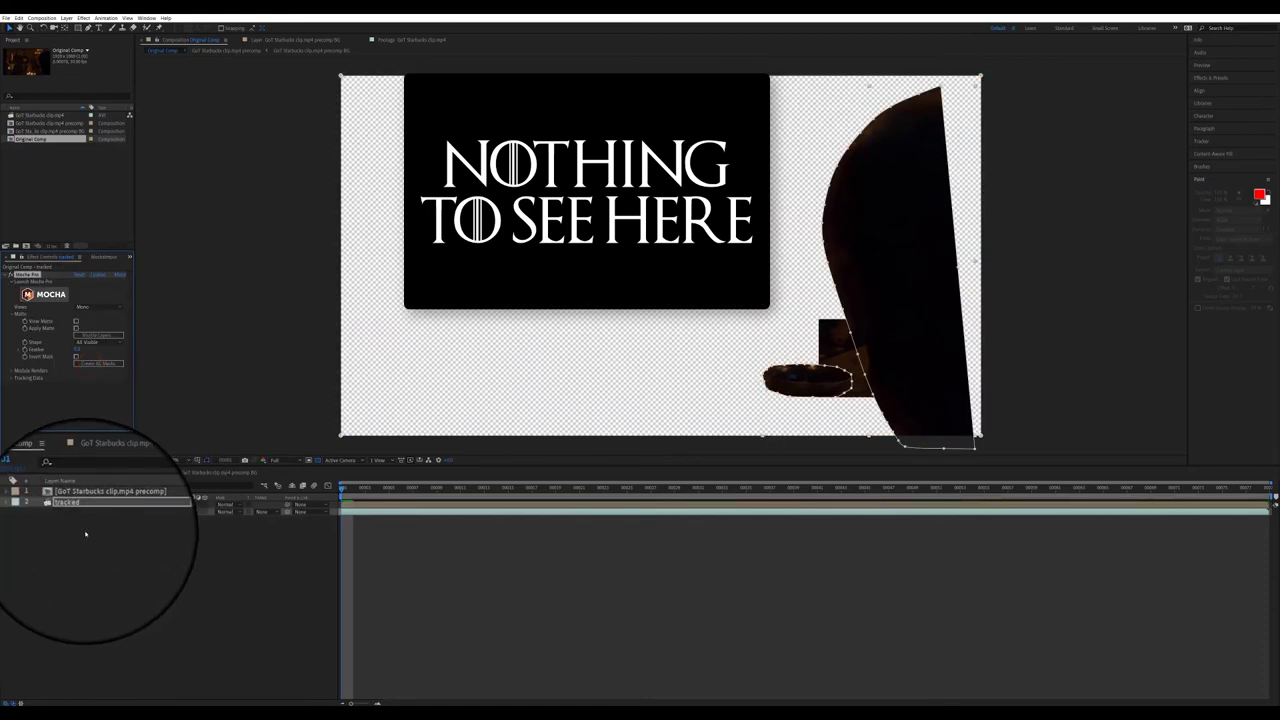
pyautogui.press('m')
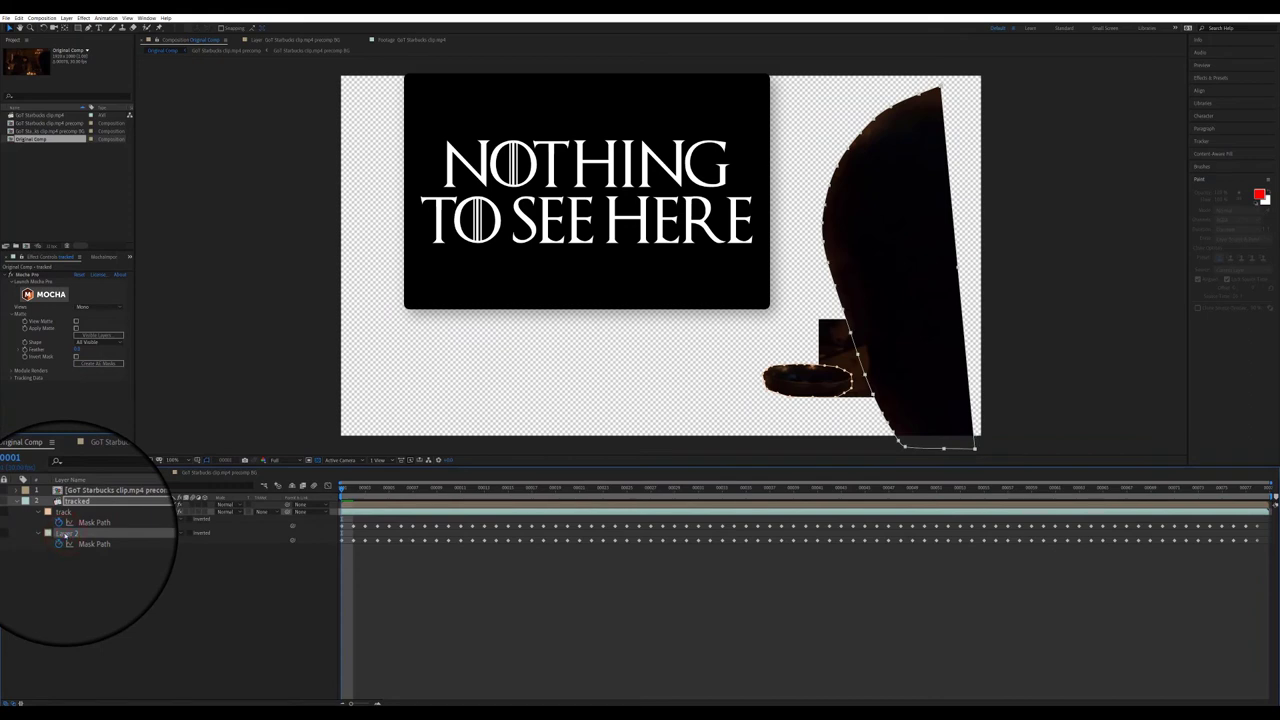
# - Cut the Layer 2 mask around the foreground head and delete the track mask from the tracked layer
pyautogui.press('Delete')
pyautogui.click(63, 519)
pyautogui.press('Delete')
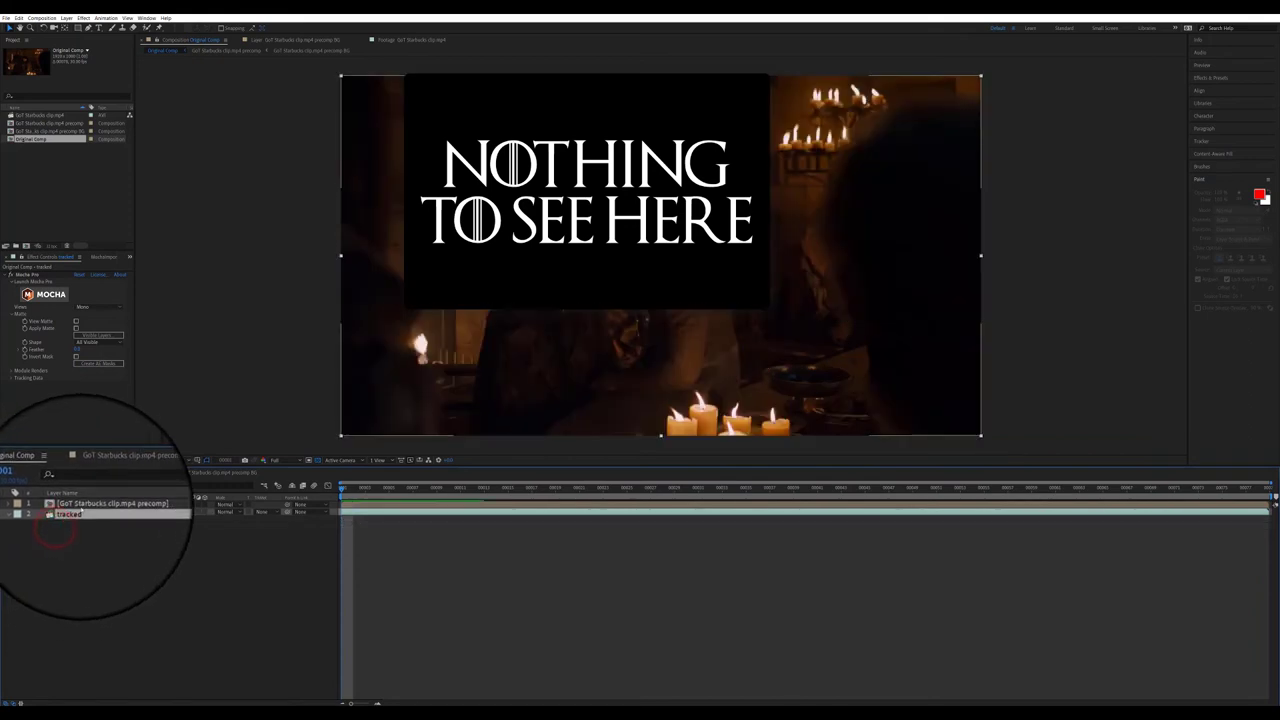
# - Create a new black solid and place it above the precomp layer in the Original Comp
pyautogui.click(66, 18)
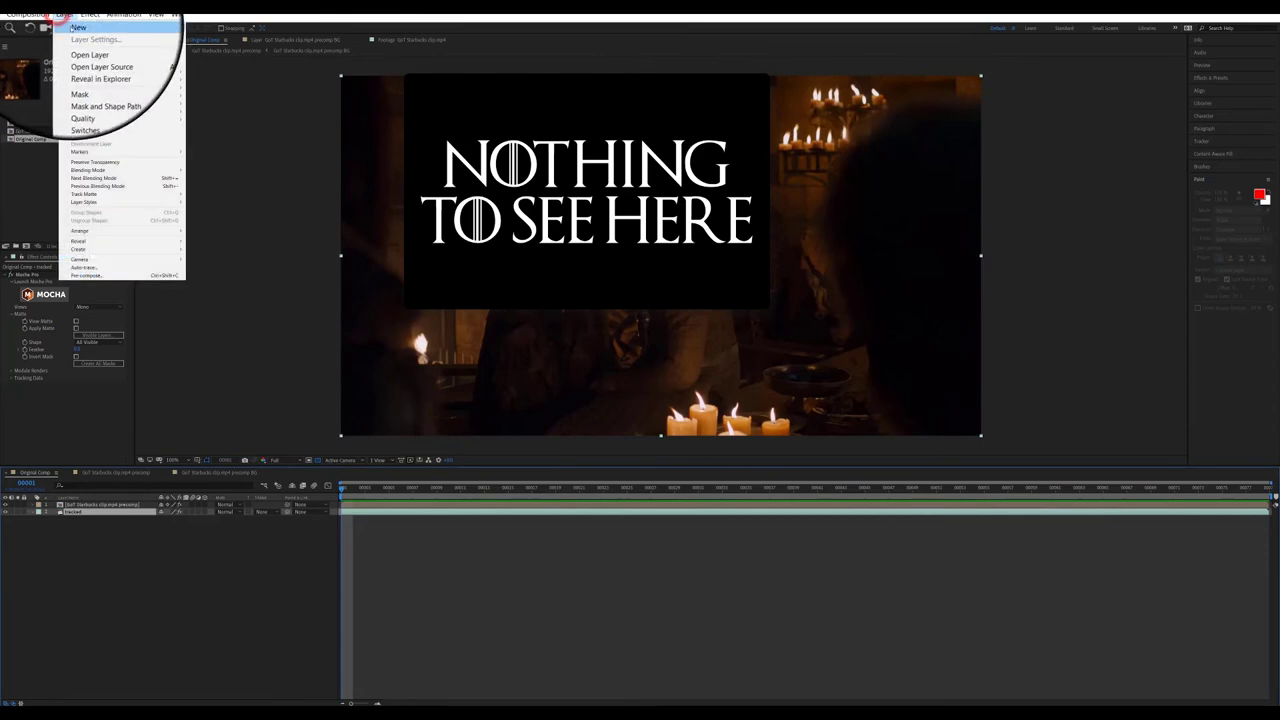
pyautogui.click(210, 34)
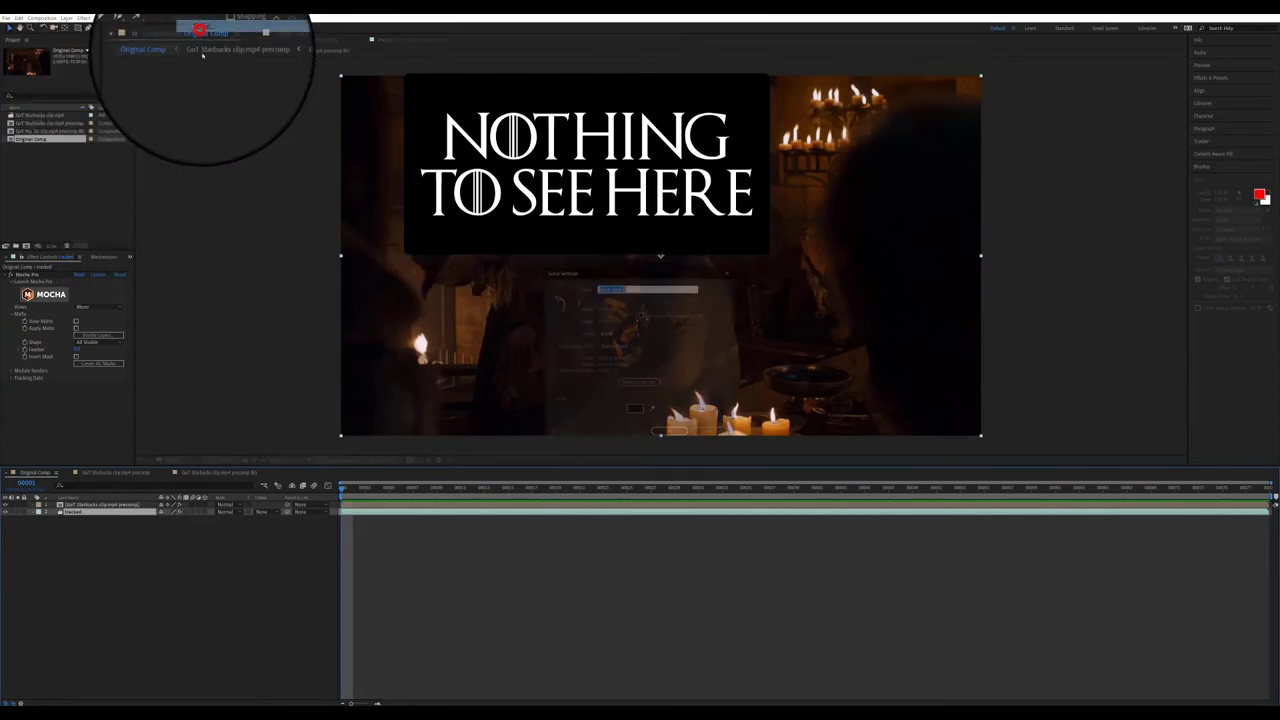
pyautogui.click(662, 432)
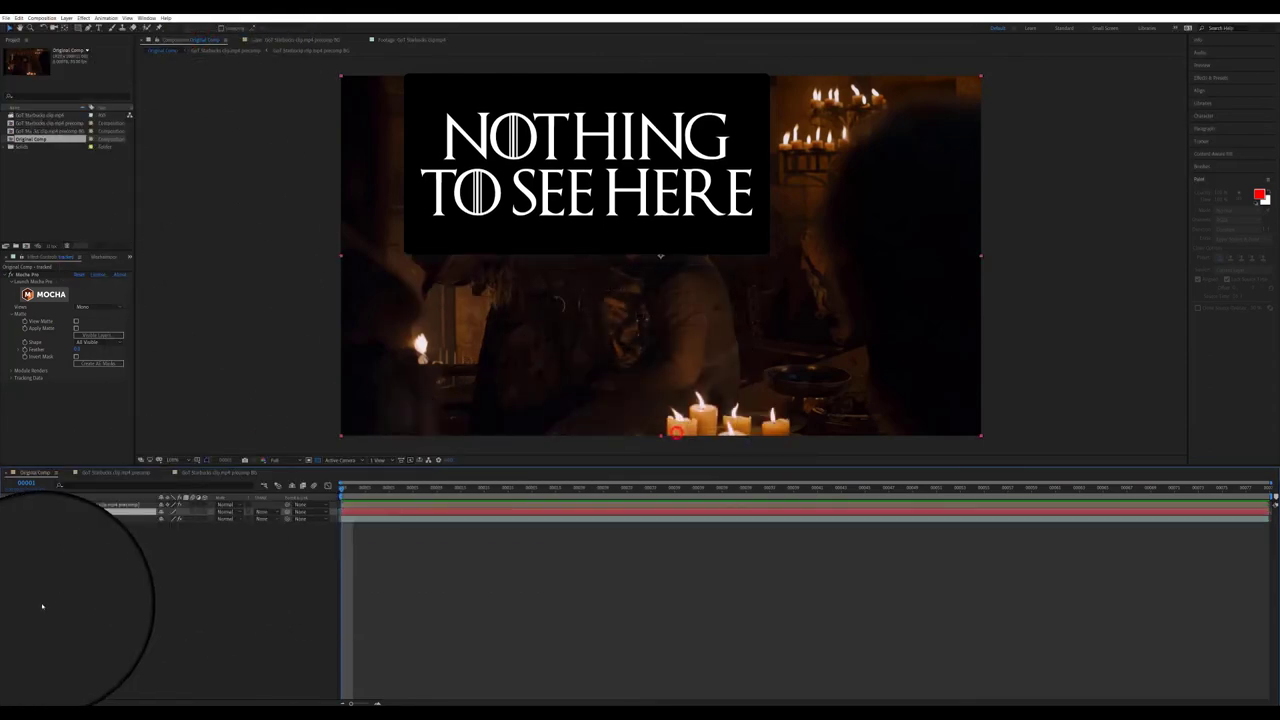
pyautogui.click(86, 506)
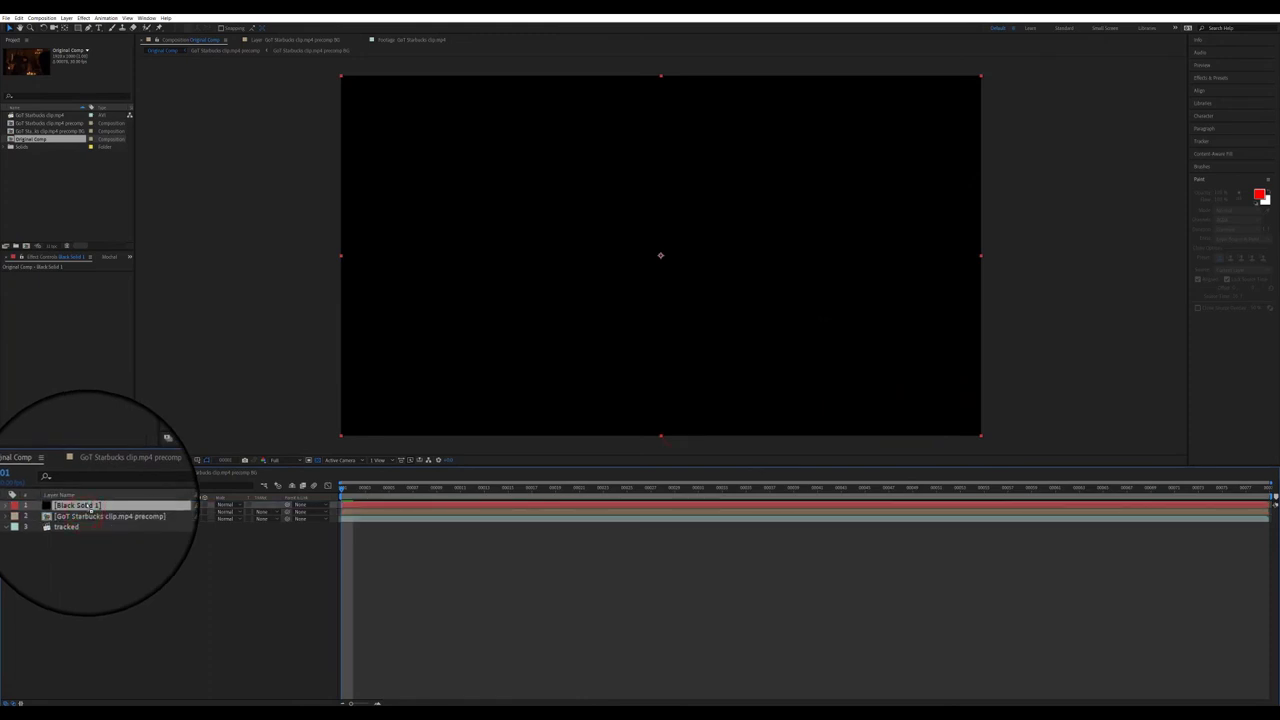
# - Paste the foreground head mask onto the black solid
pyautogui.hotkey('ctrl', 'v')
pyautogui.click(134, 608)
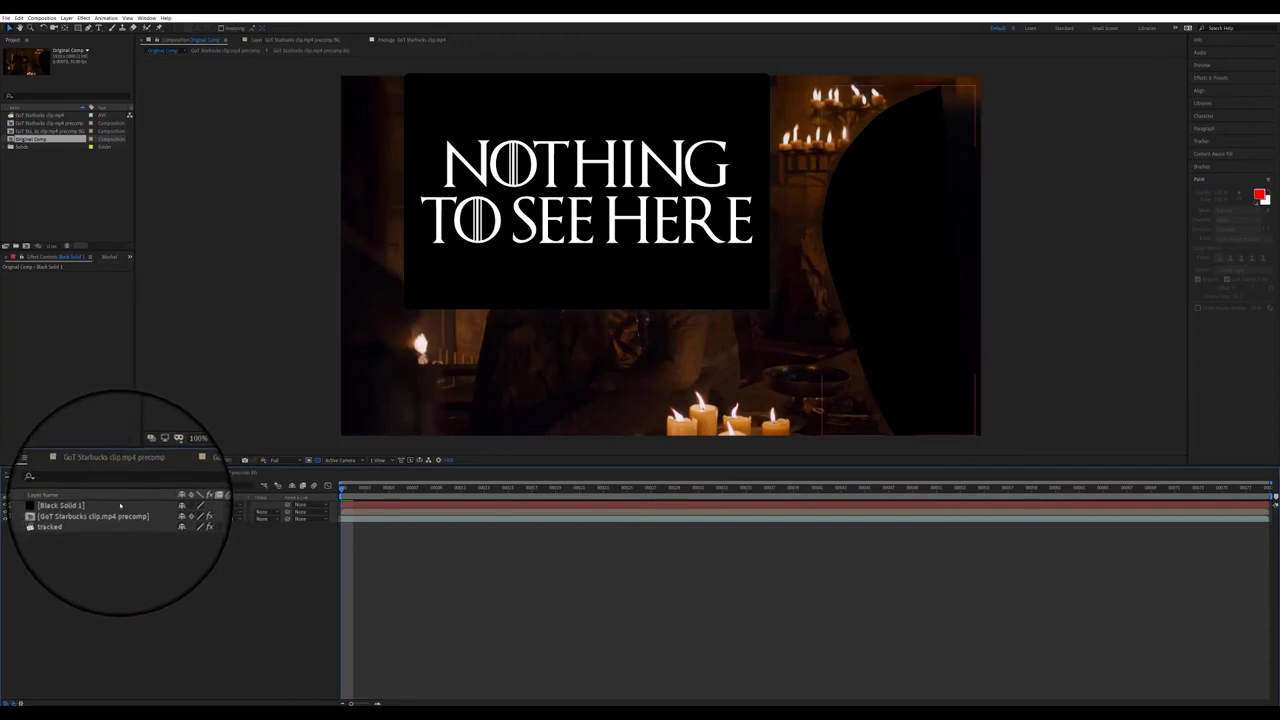
pyautogui.click(120, 506)
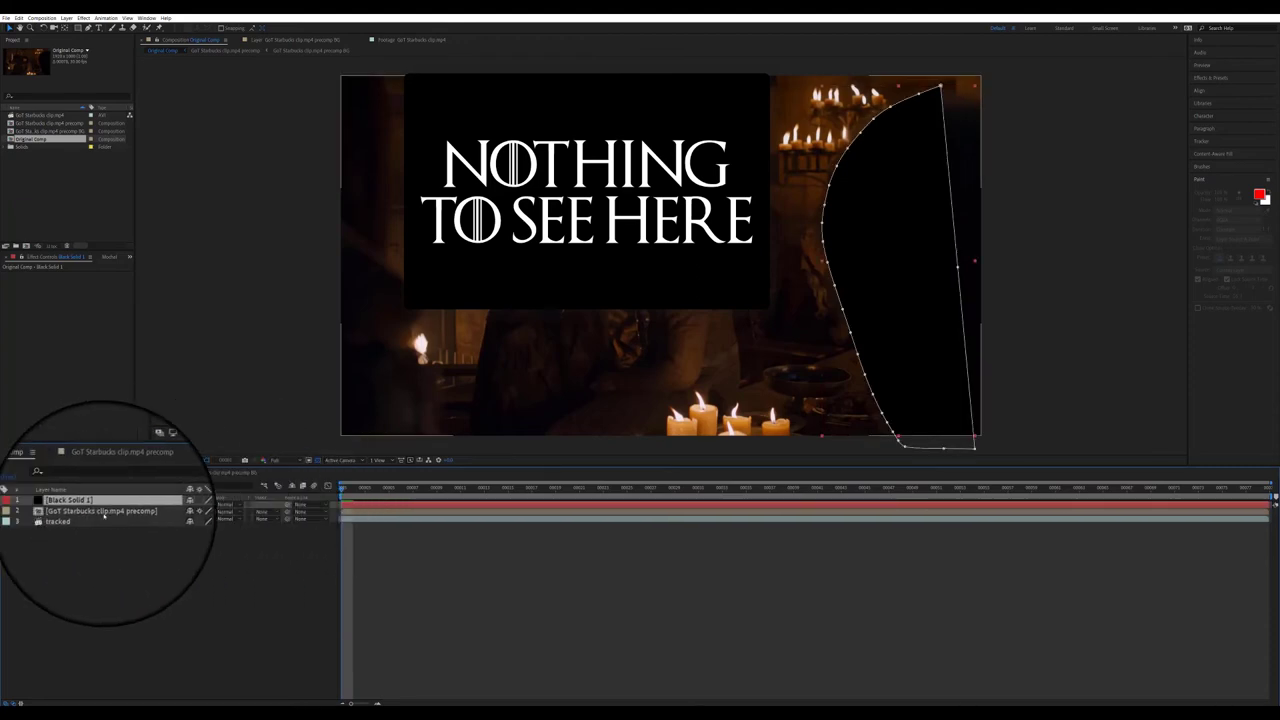
# - Set the precomp layer's track matte to Luma Inverted Matte using Black Solid 1
pyautogui.click(262, 509)
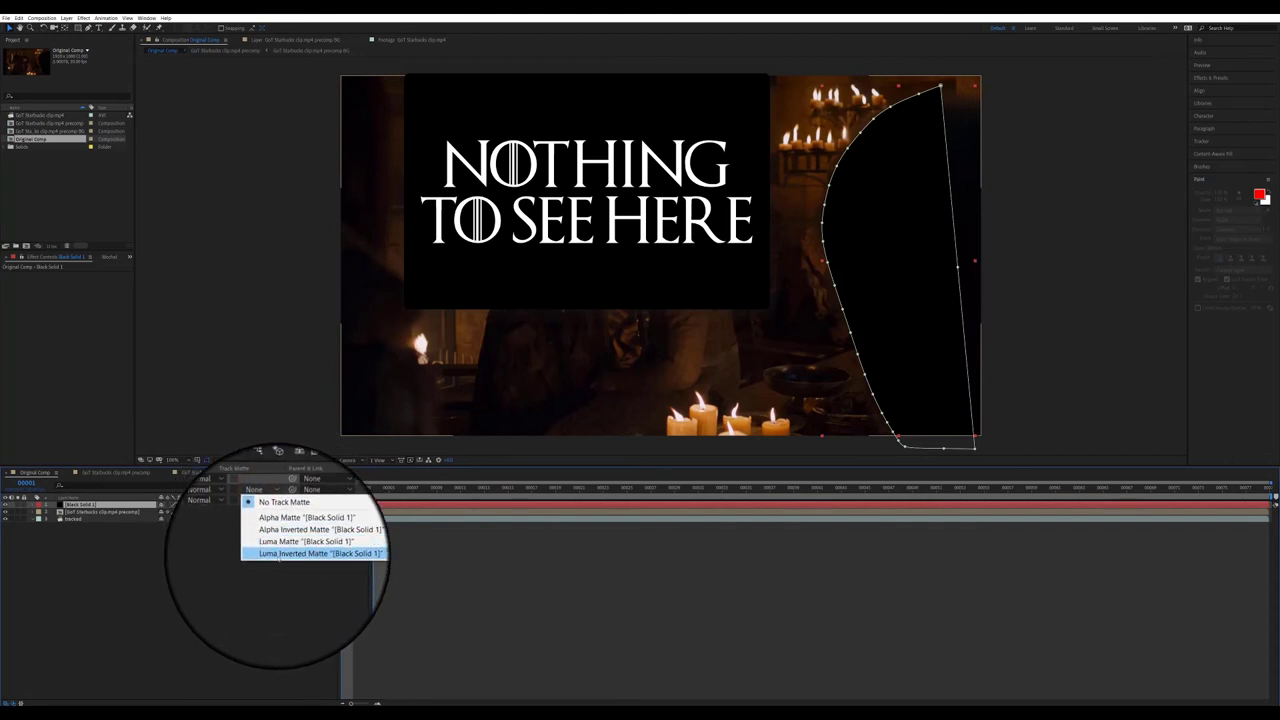
pyautogui.click(277, 554)
pyautogui.click(184, 566)
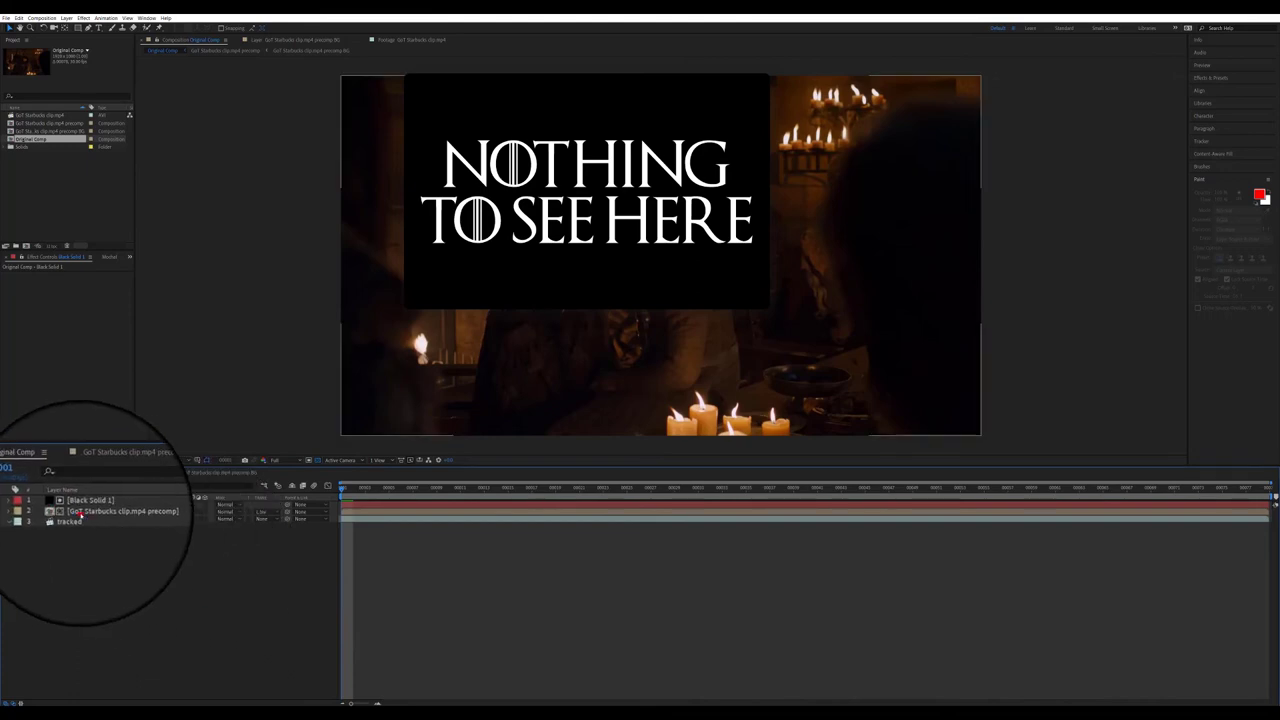
# - Inspect the CC Power Pin corner expressions on the precomp layer and the head mask on the black solid
pyautogui.click(80, 512)
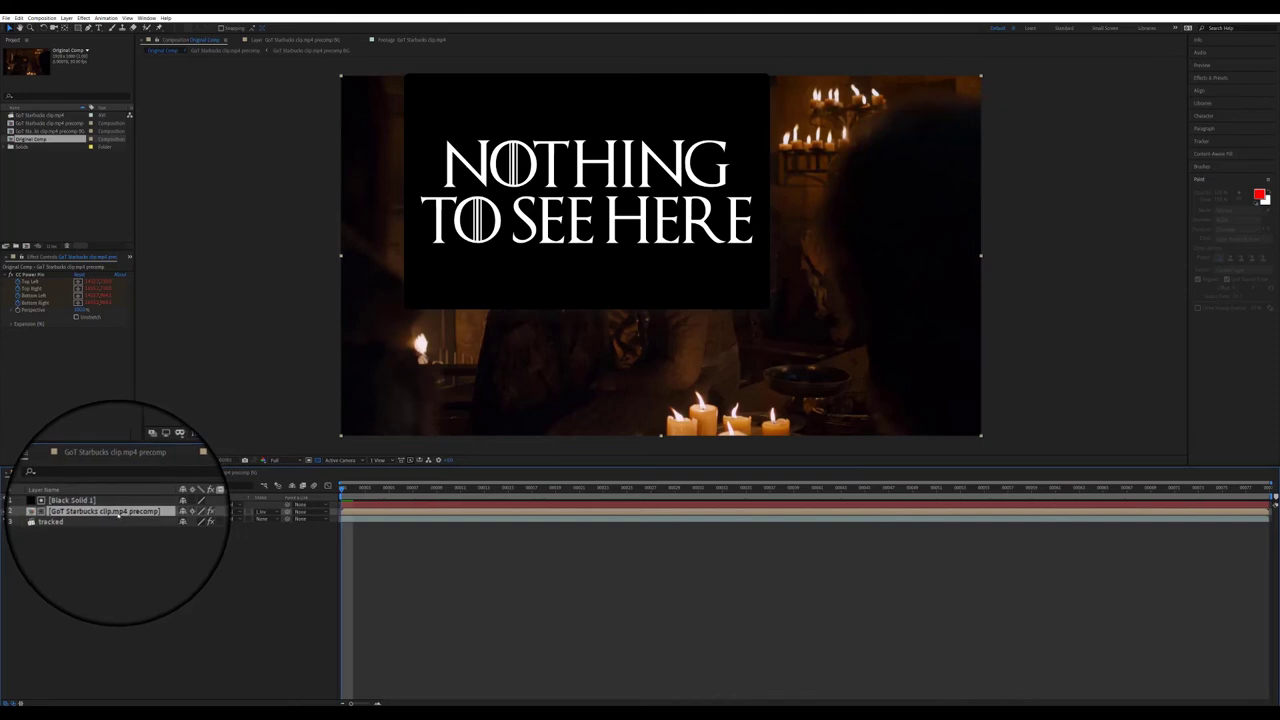
pyautogui.press('e')
pyautogui.press('e')
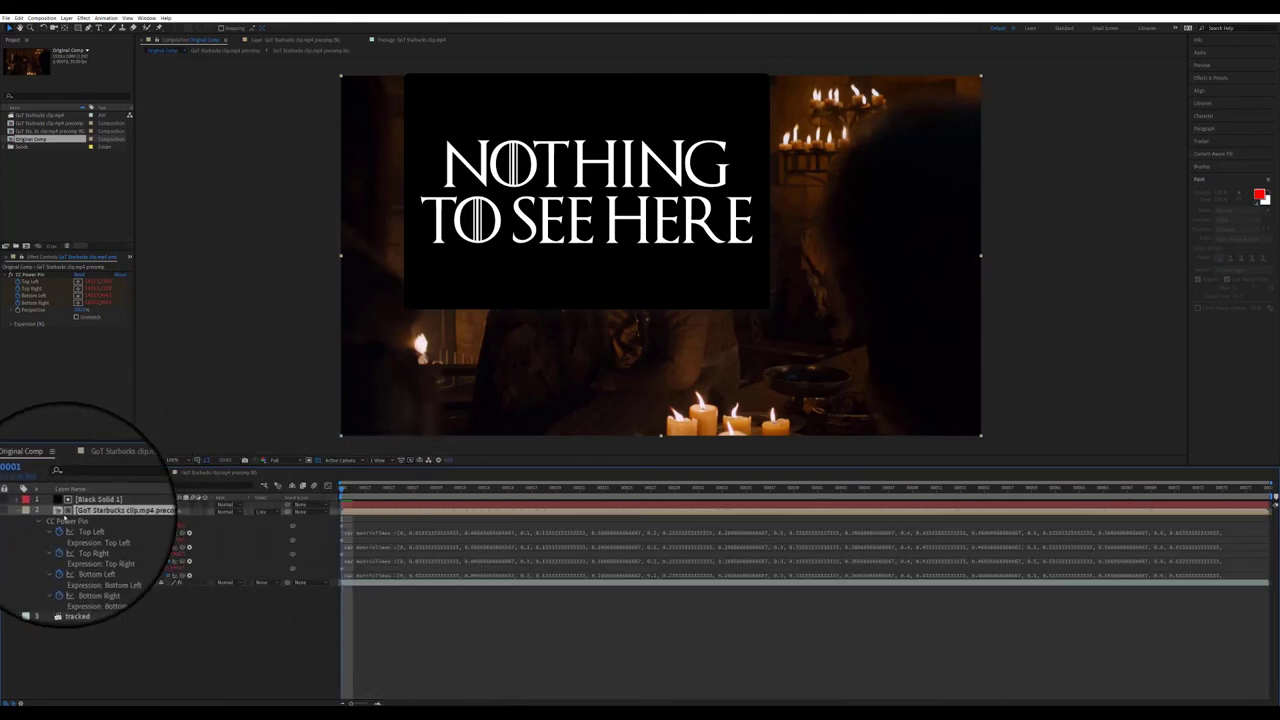
pyautogui.click(41, 518)
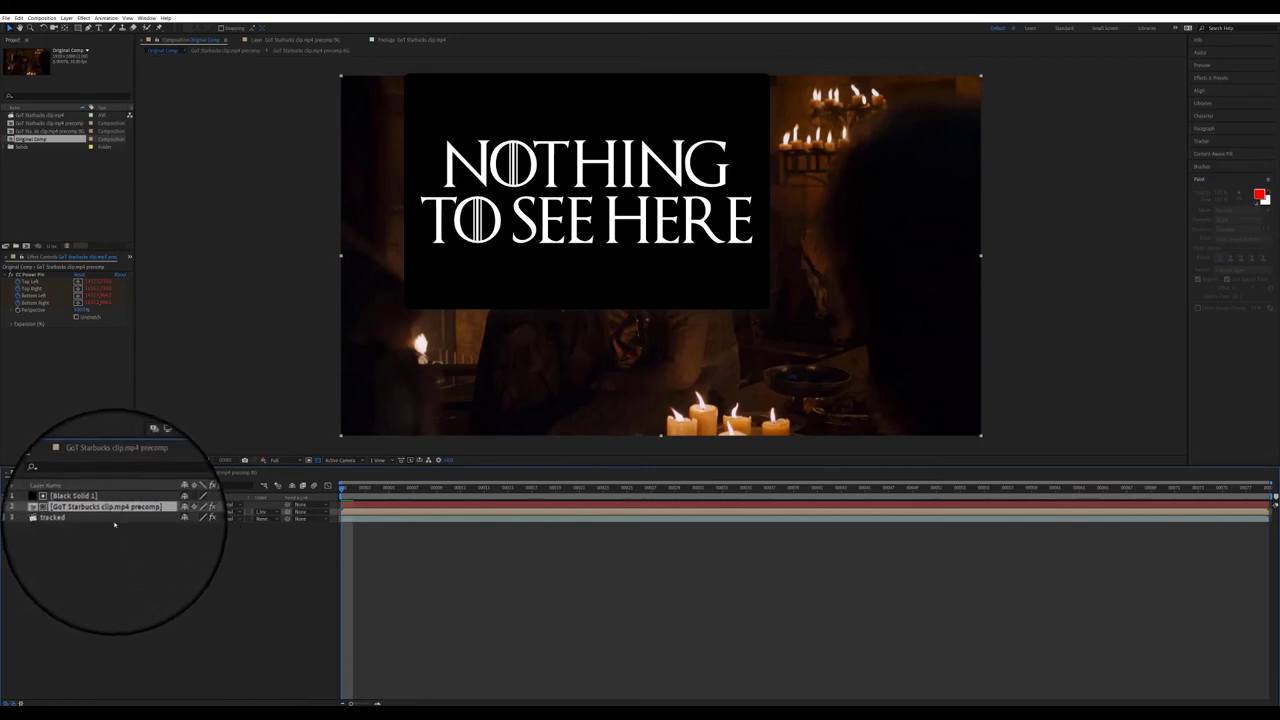
pyautogui.click(95, 505)
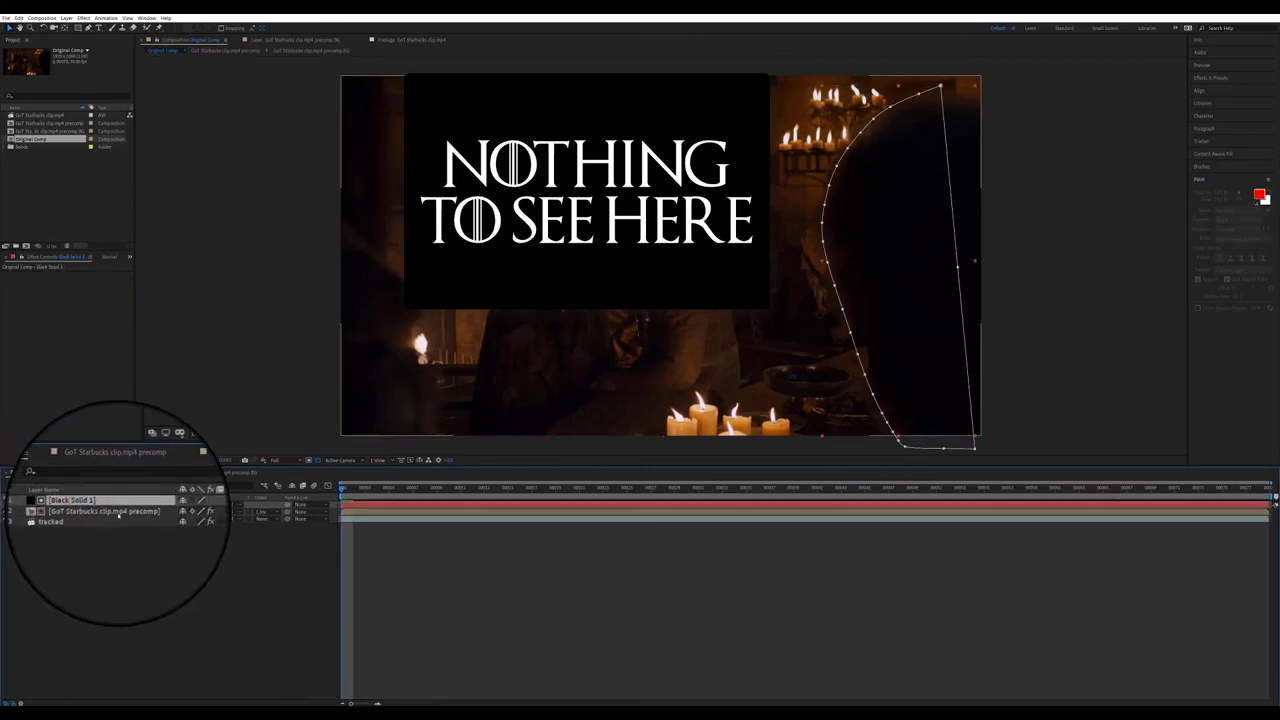
pyautogui.click(123, 552)
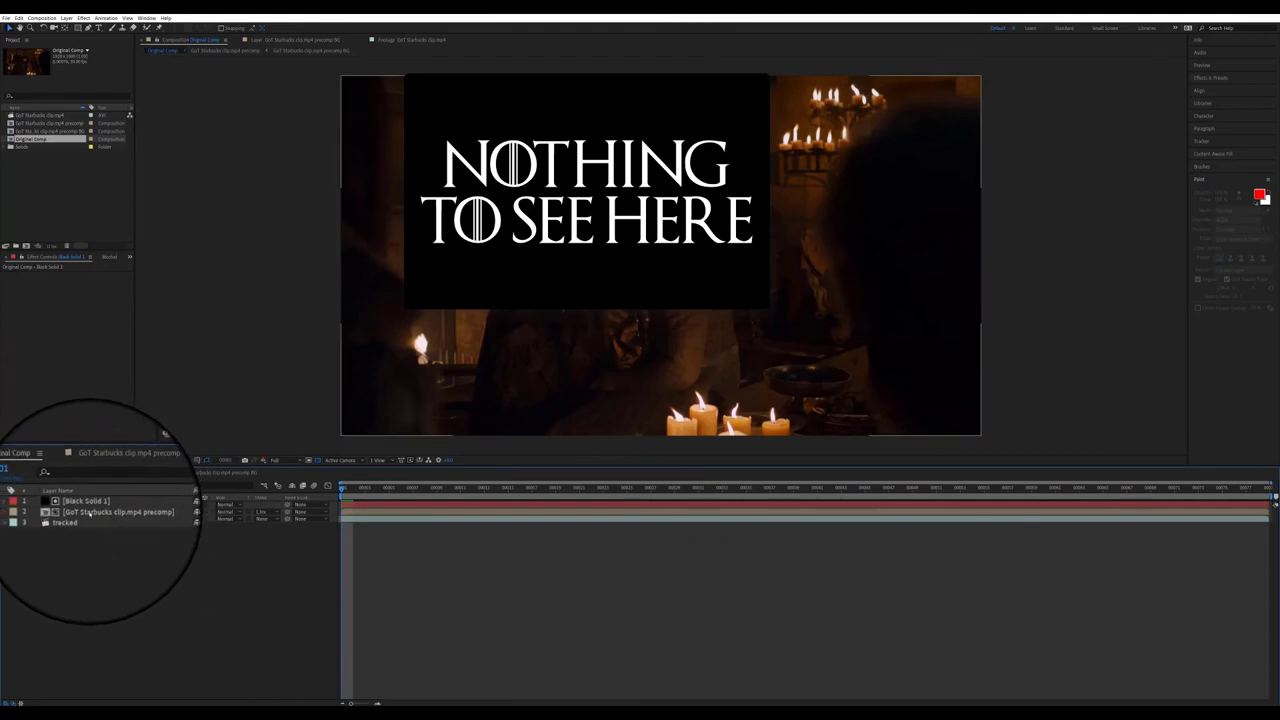
# - Change the precomp layer's track matte to Alpha Inverted Matte using Black Solid 1
pyautogui.click(92, 512)
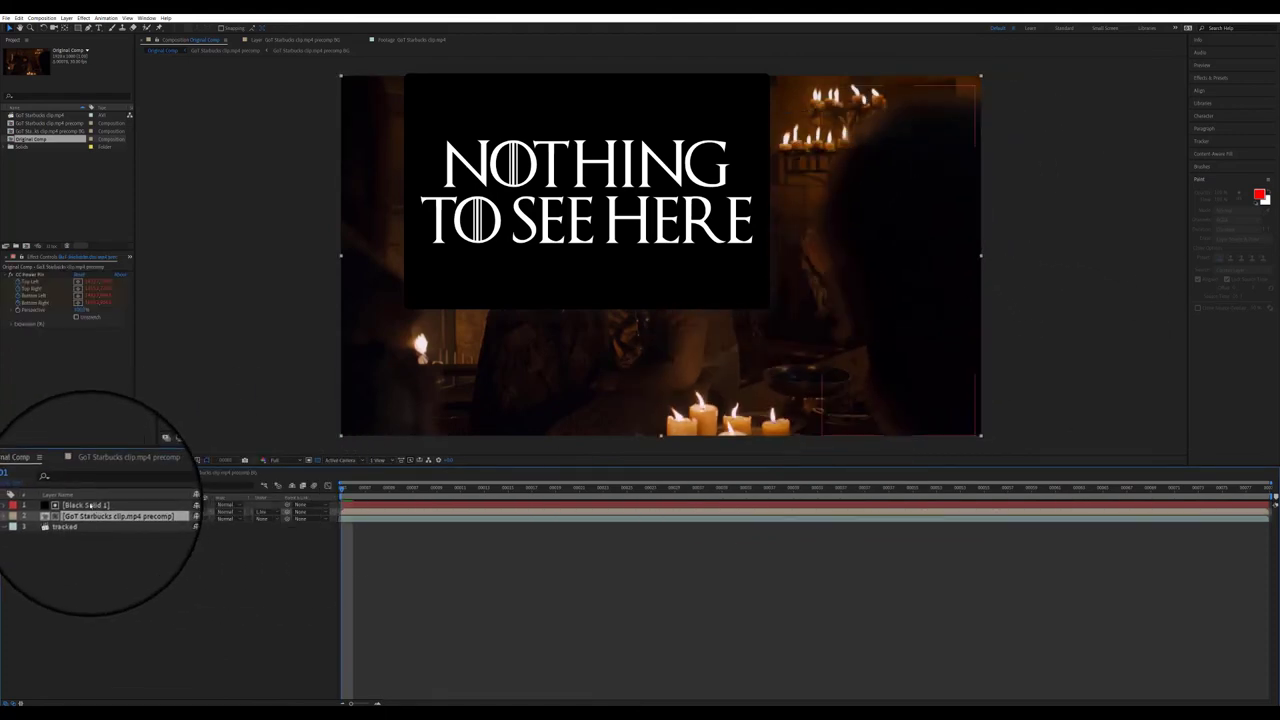
pyautogui.click(90, 506)
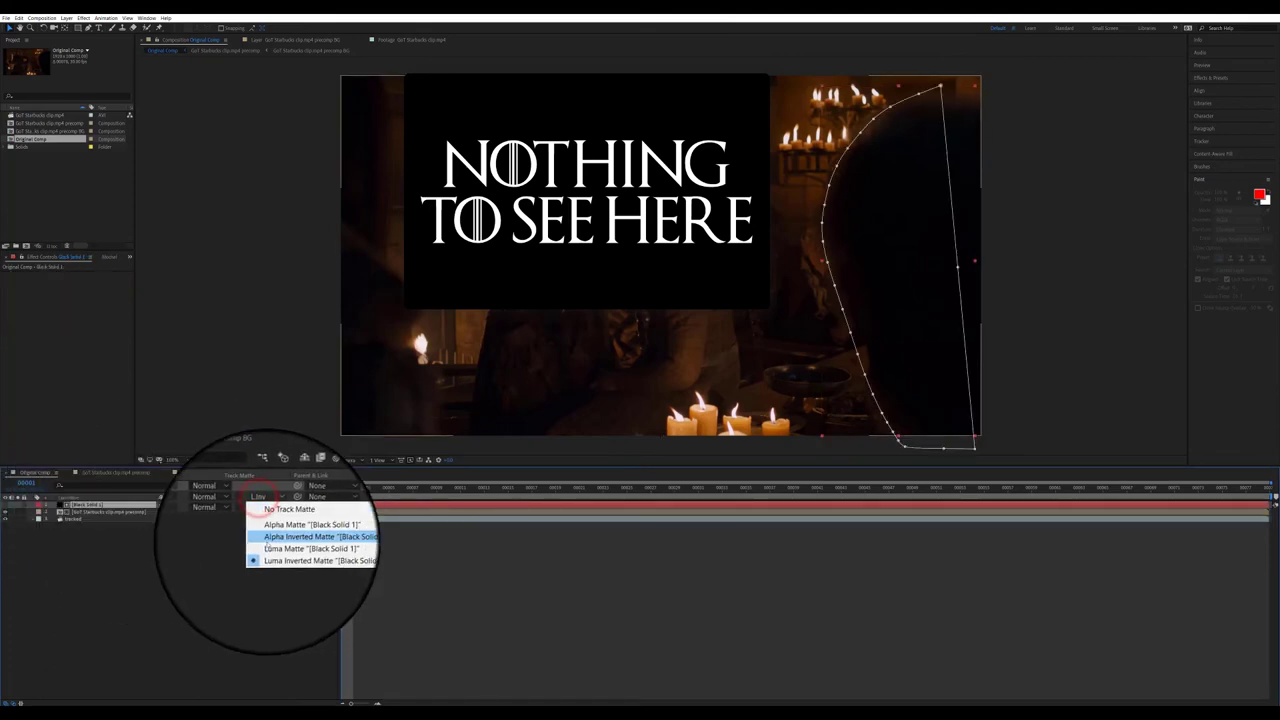
pyautogui.click(268, 540)
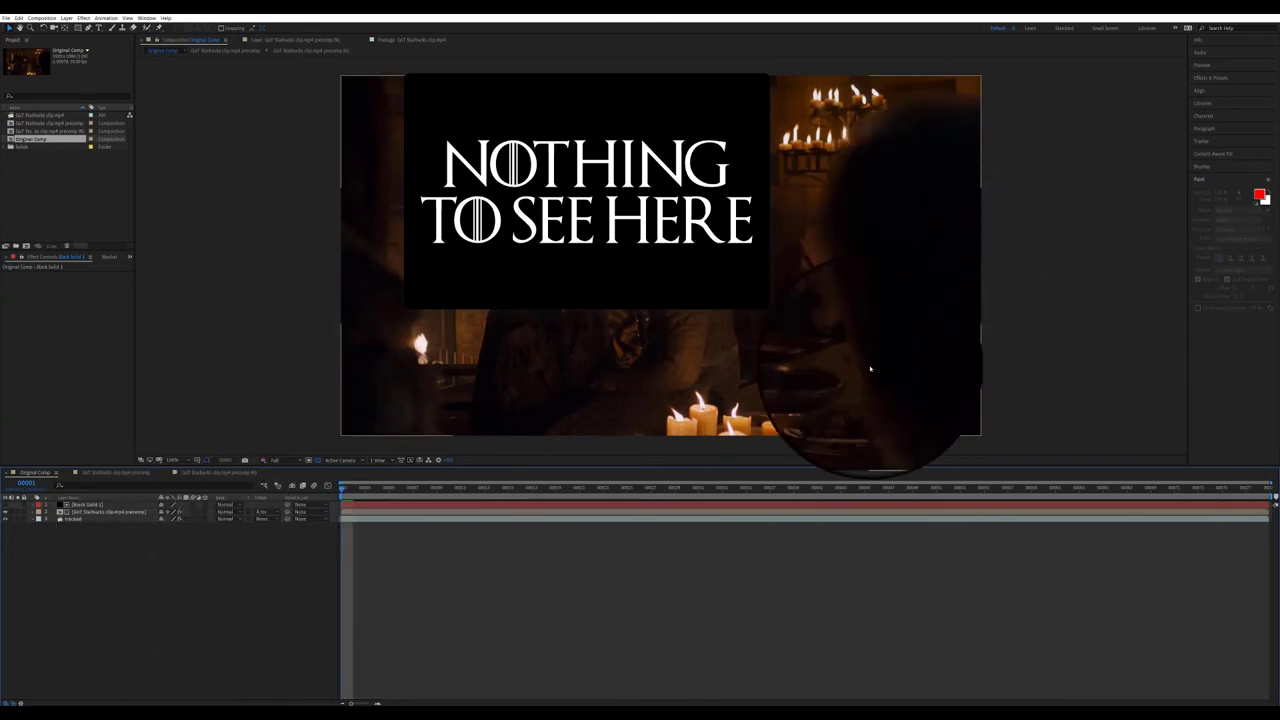
# - Feather the head mask on the black solid by 50 pixels
pyautogui.click(101, 505)
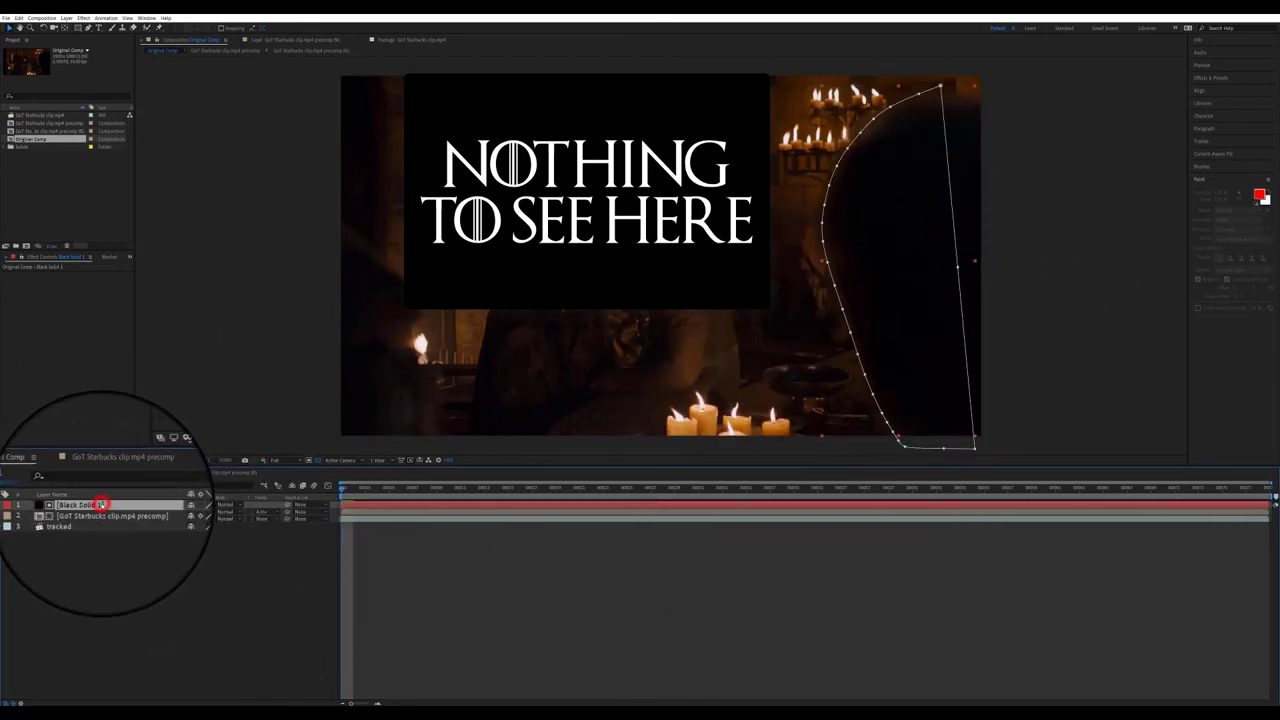
pyautogui.press('f')
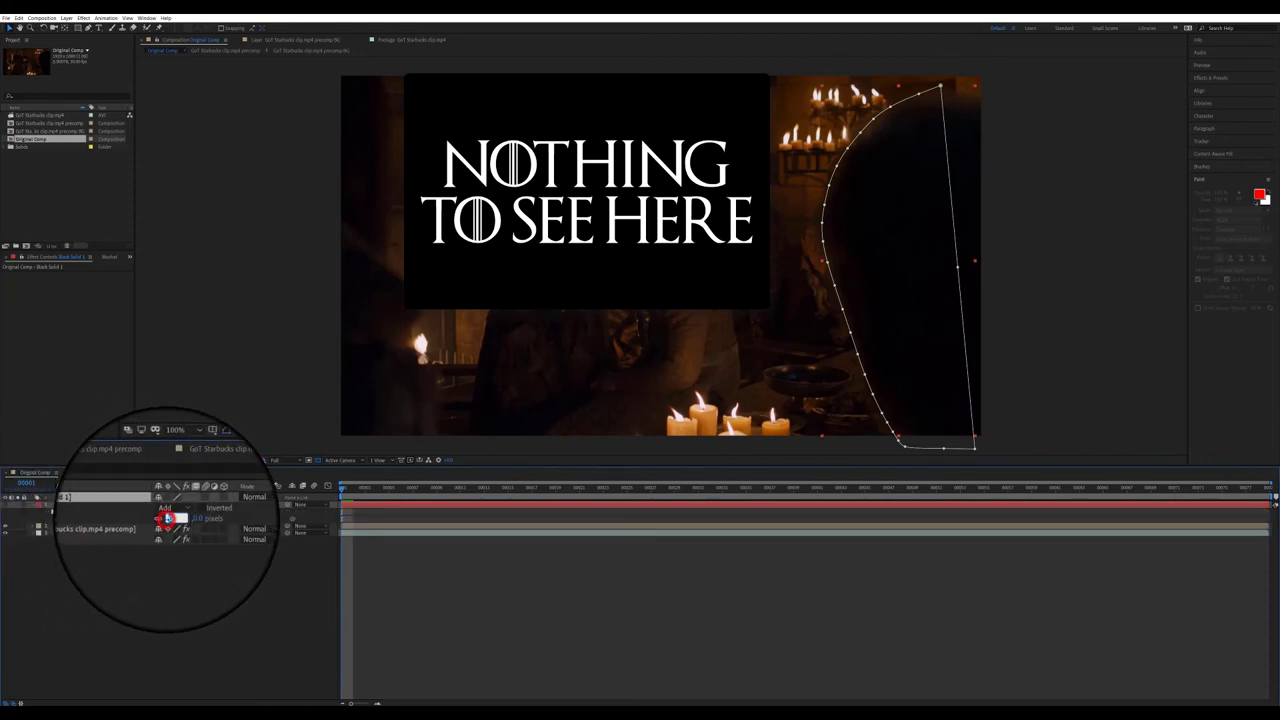
pyautogui.write('50')
pyautogui.click(159, 576)
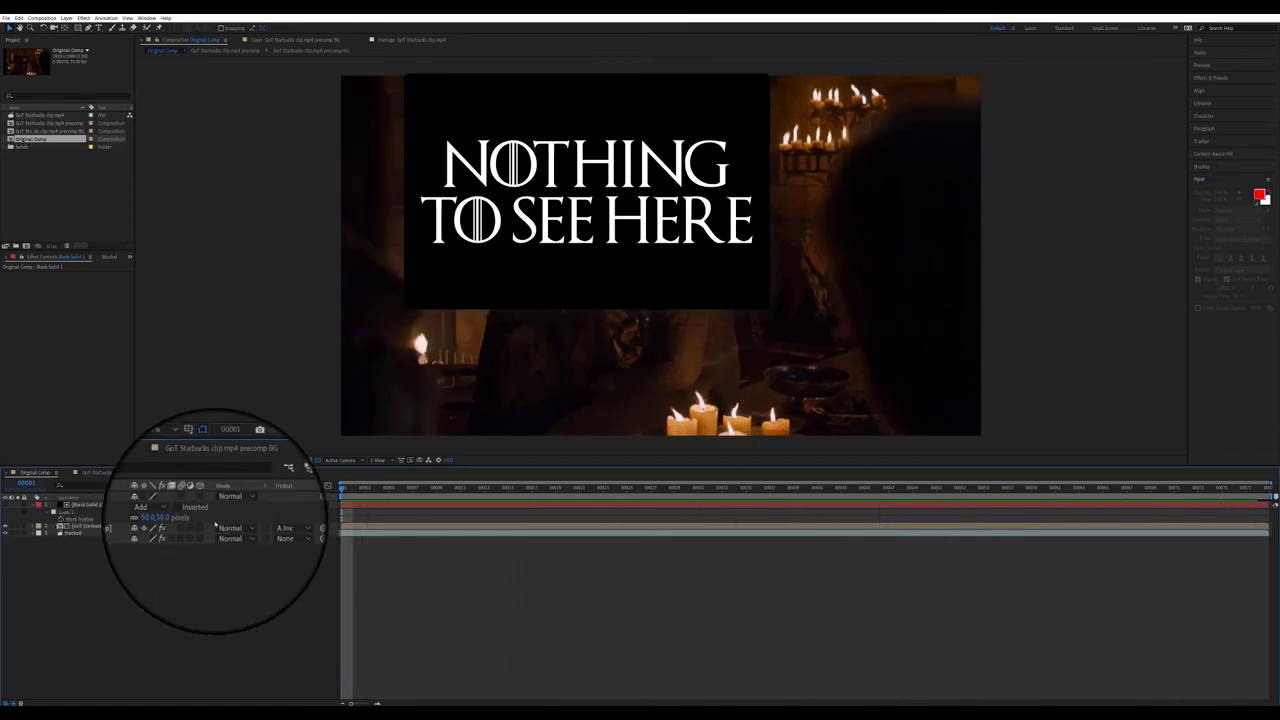
# - At frame 13, draw a small elliptical mask on the black solid over the table corner beside the head edge and set it to Subtract
pyautogui.click(341, 488)
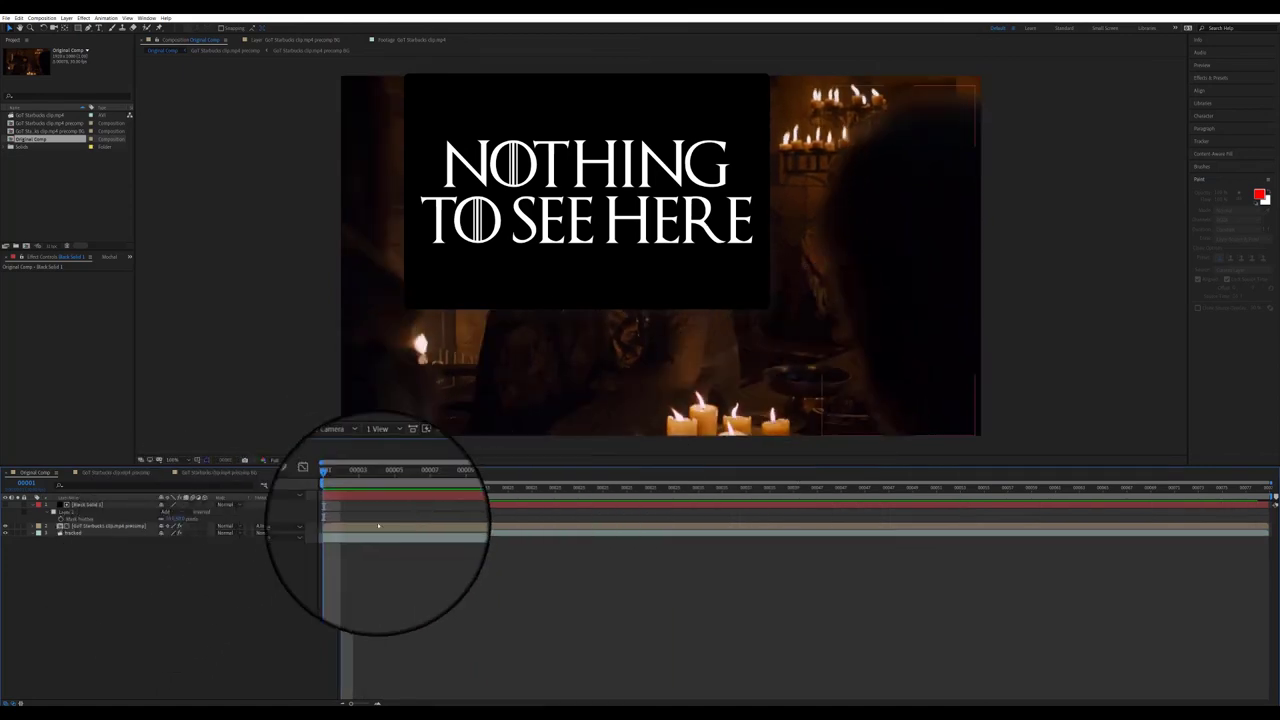
pyautogui.moveTo(341, 488); pyautogui.dragTo(494, 484)
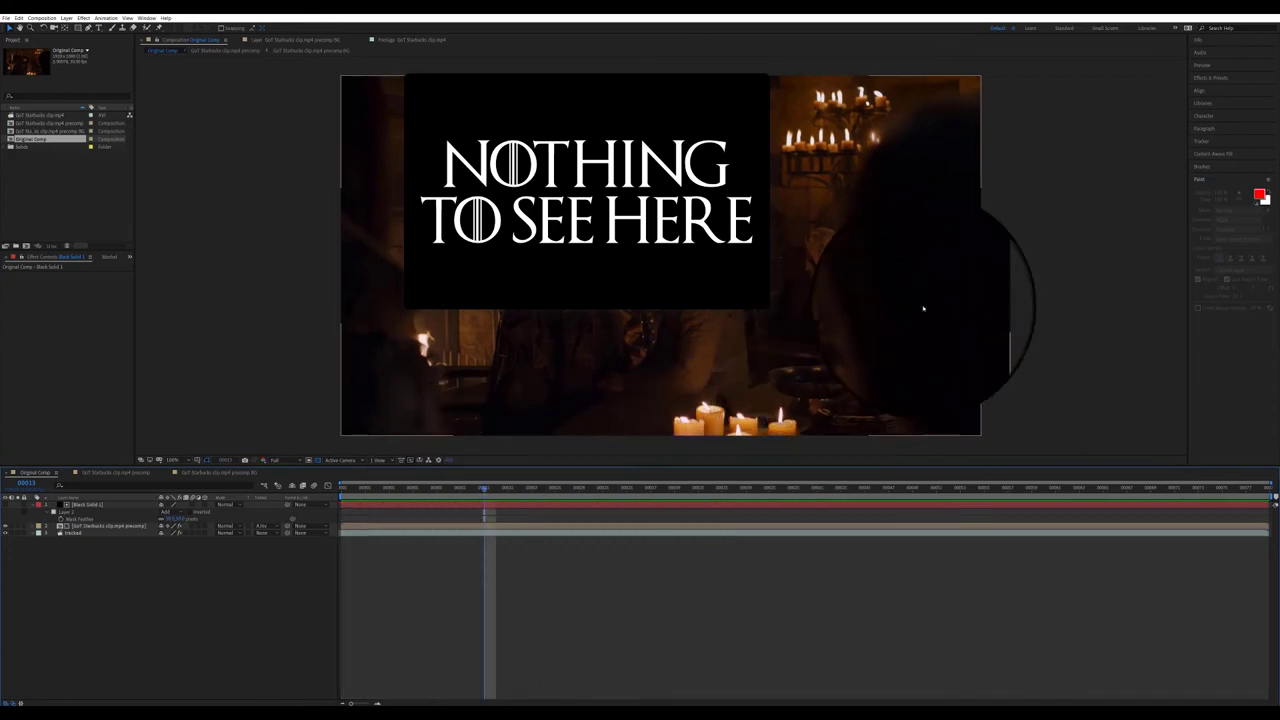
pyautogui.scroll(2, 871, 351)
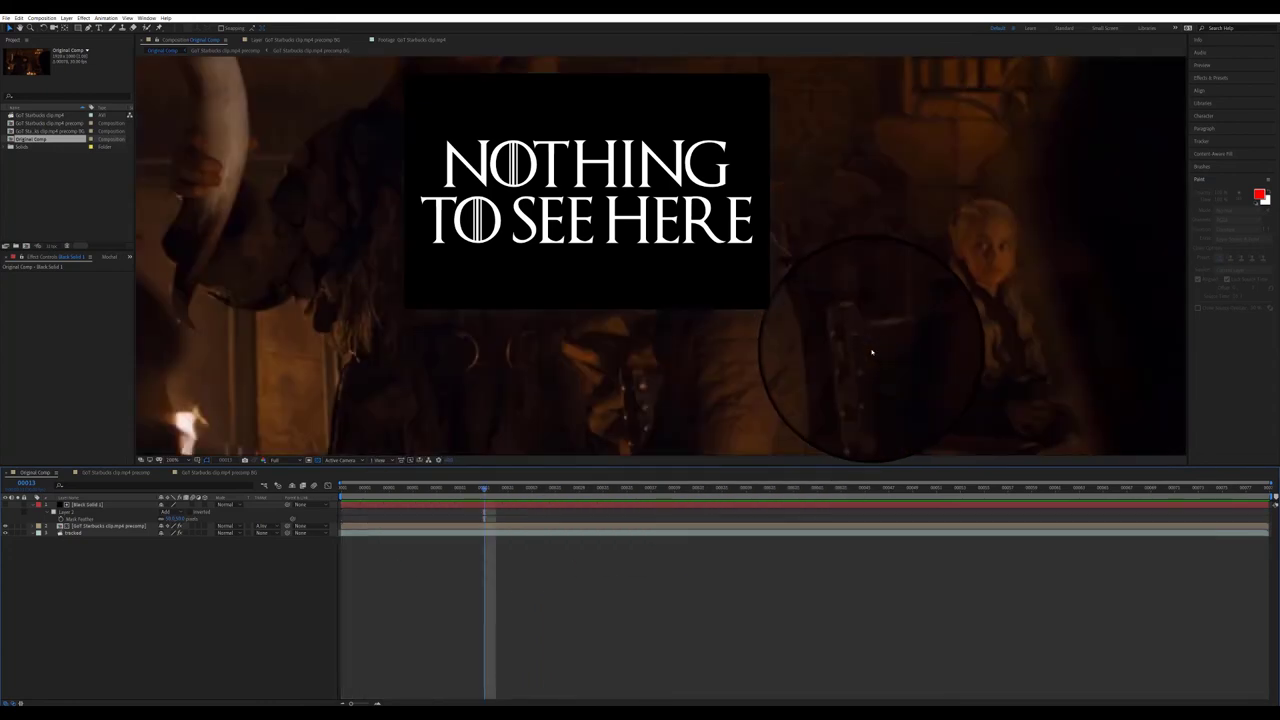
pyautogui.moveTo(872, 352); pyautogui.dragTo(632, 244)
pyautogui.scroll(1, 797, 352)
pyautogui.moveTo(803, 349); pyautogui.dragTo(495, 227)
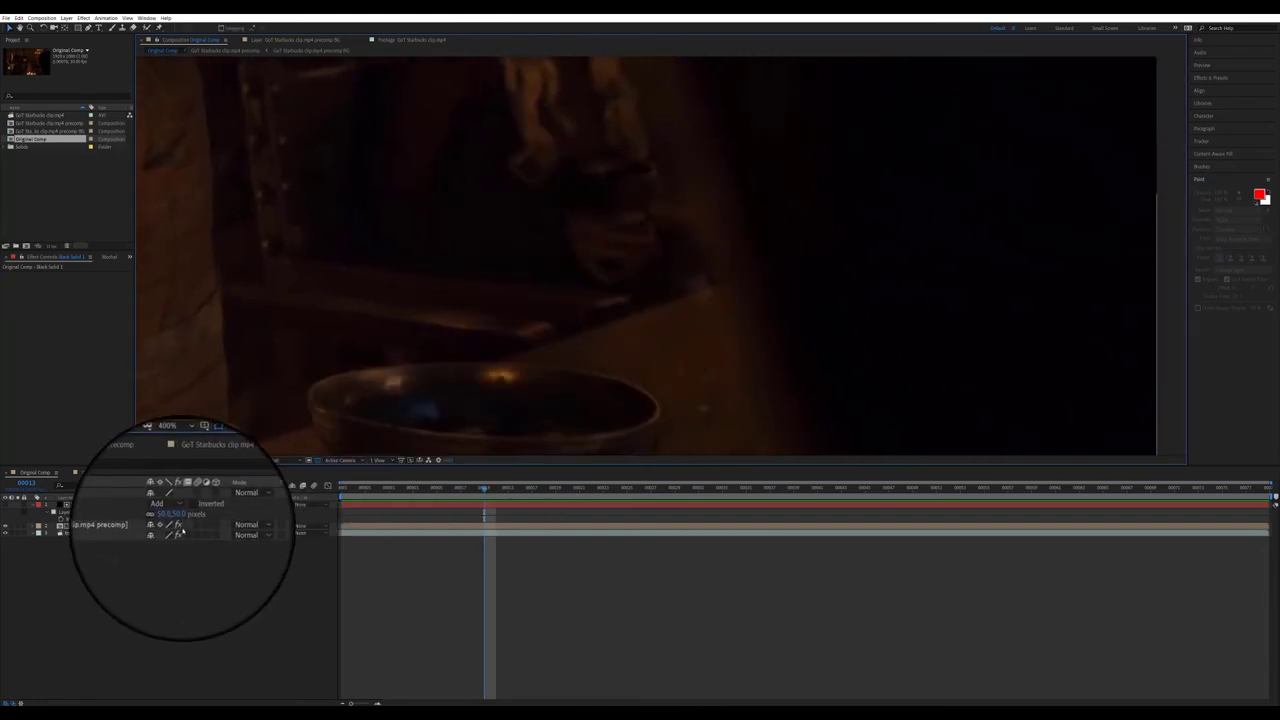
pyautogui.click(100, 504)
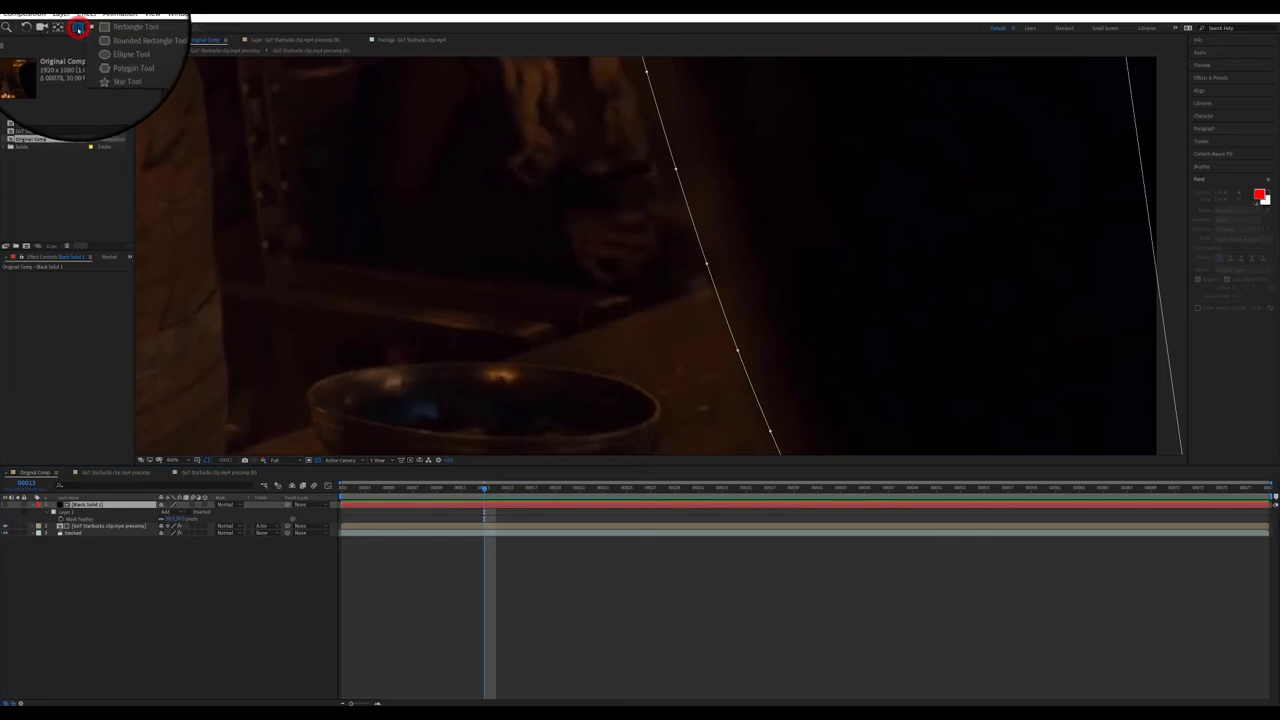
pyautogui.click(94, 47)
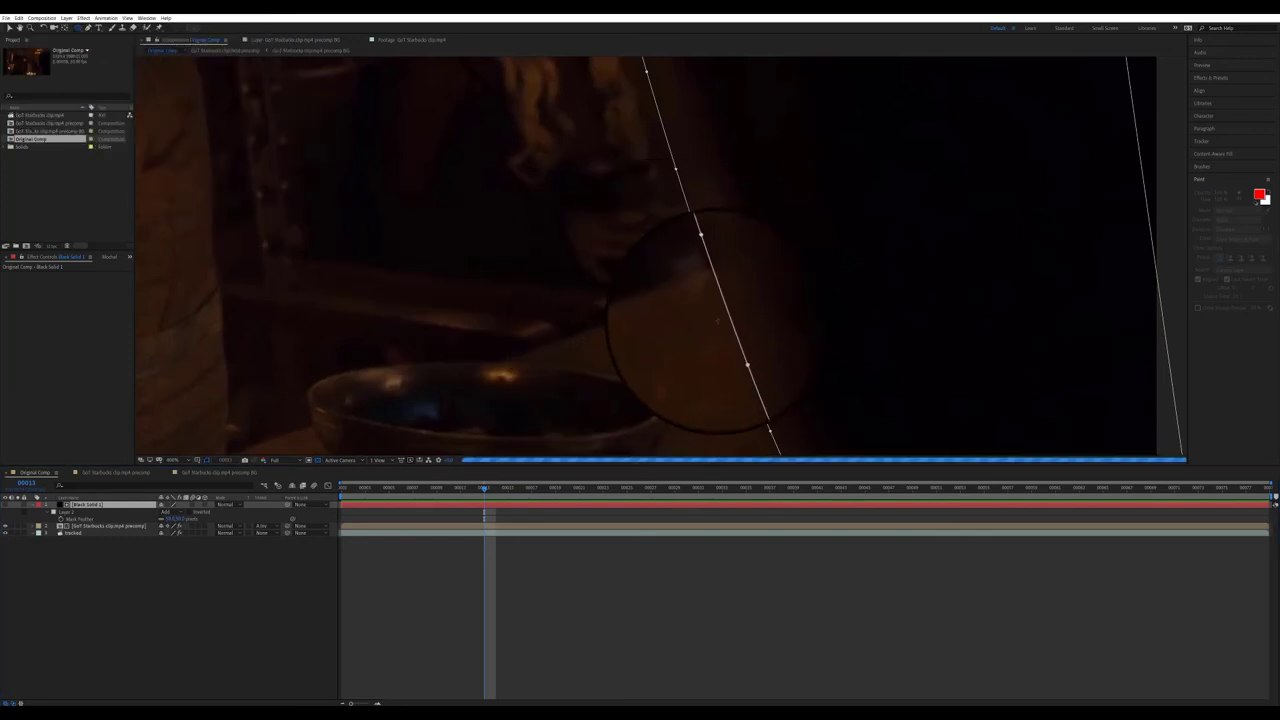
pyautogui.moveTo(652, 258); pyautogui.dragTo(724, 322)
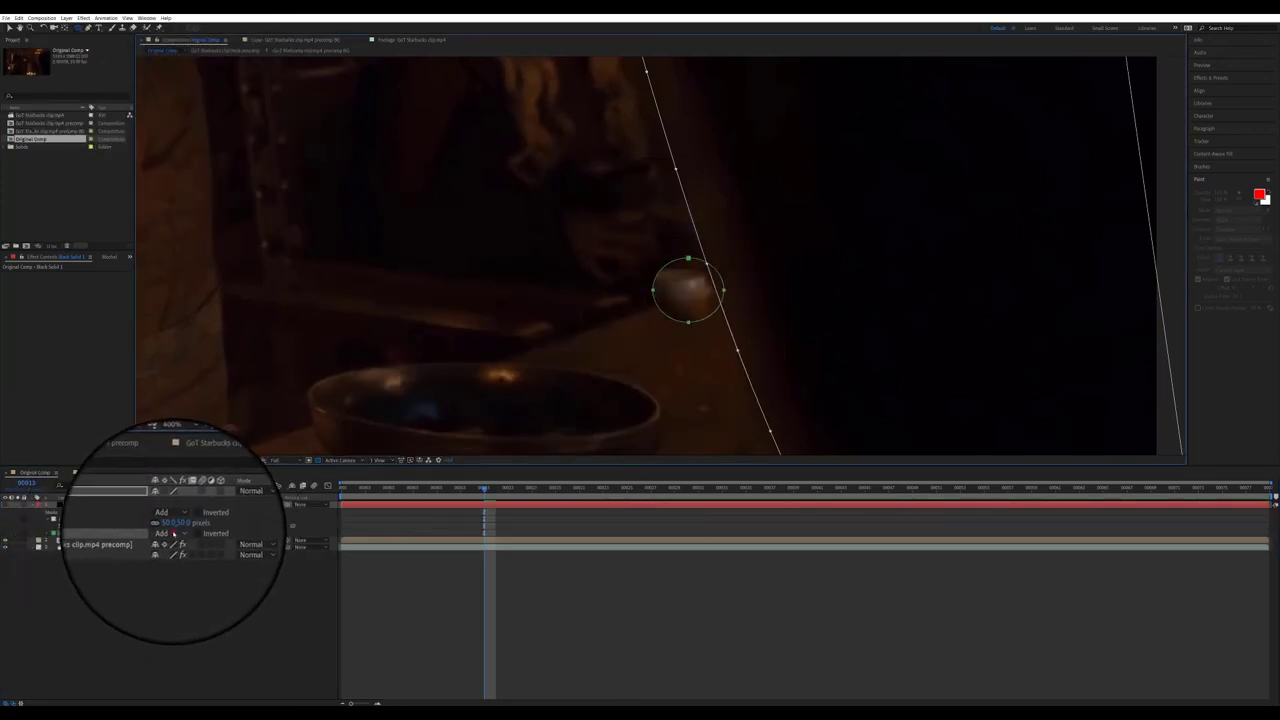
pyautogui.click(172, 533)
pyautogui.click(175, 552)
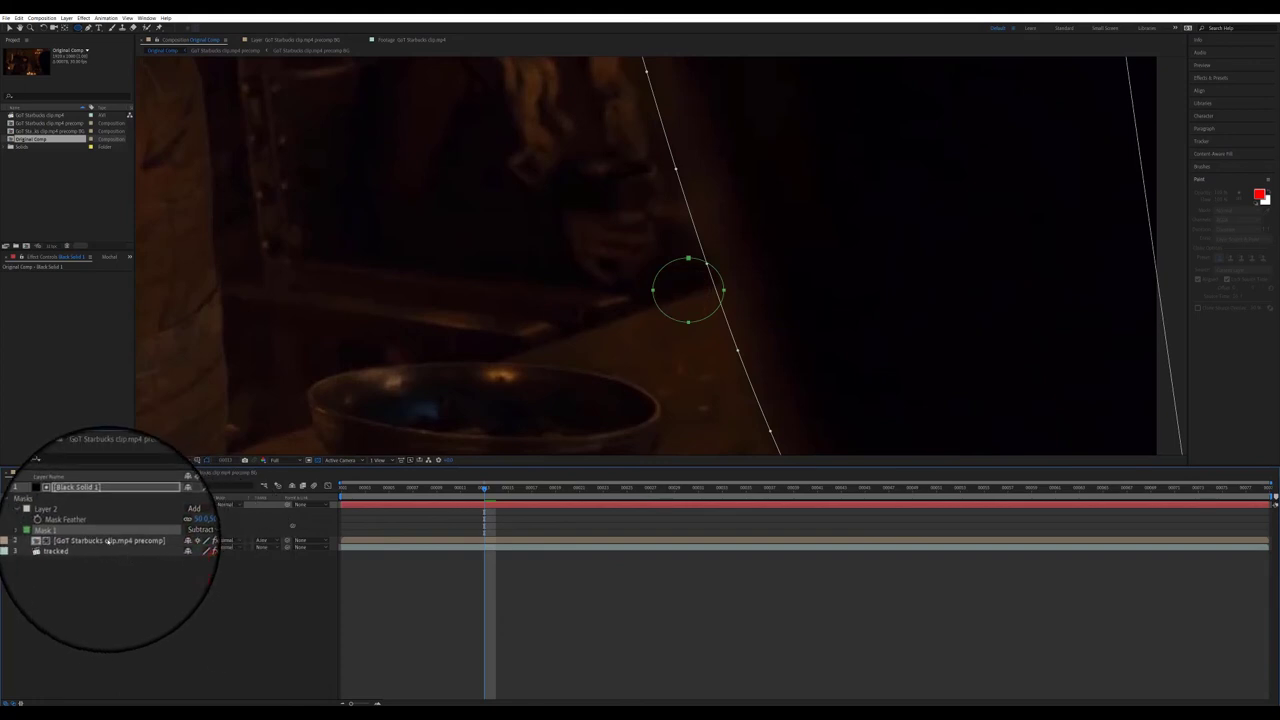
# - Set the feather of the elliptical Mask 1 on the black solid to 25 pixels
pyautogui.press('f')
pyautogui.press('f')
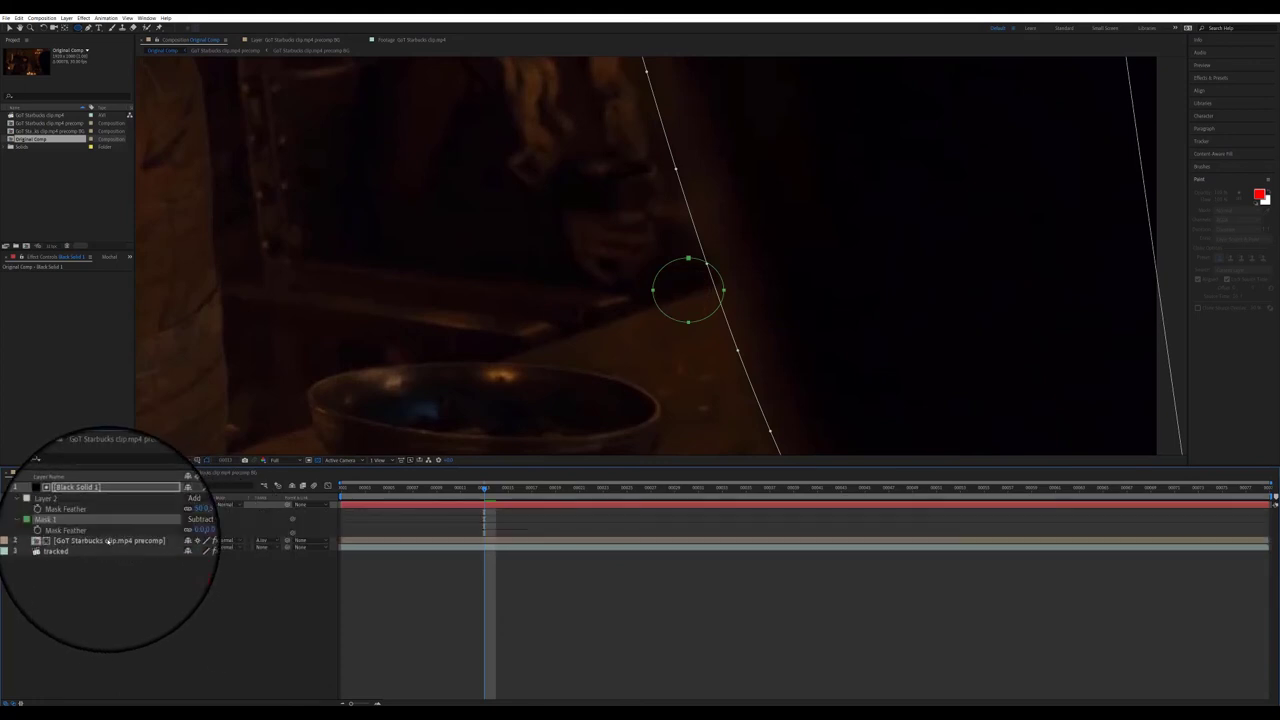
pyautogui.click(168, 535)
pyautogui.write('25')
pyautogui.click(162, 585)
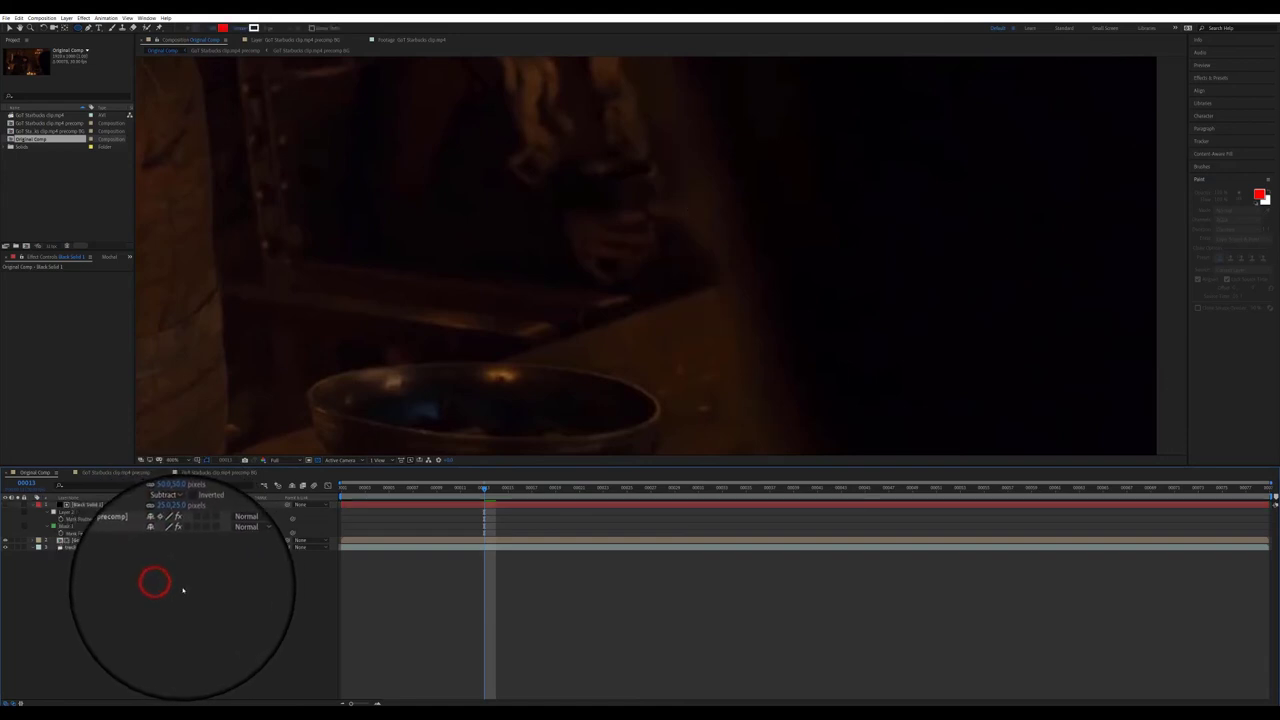
# - Expand Mask 1's properties and start a Mask Opacity keyframe at 100% on frame 13
pyautogui.click(47, 526)
pyautogui.click(47, 526)
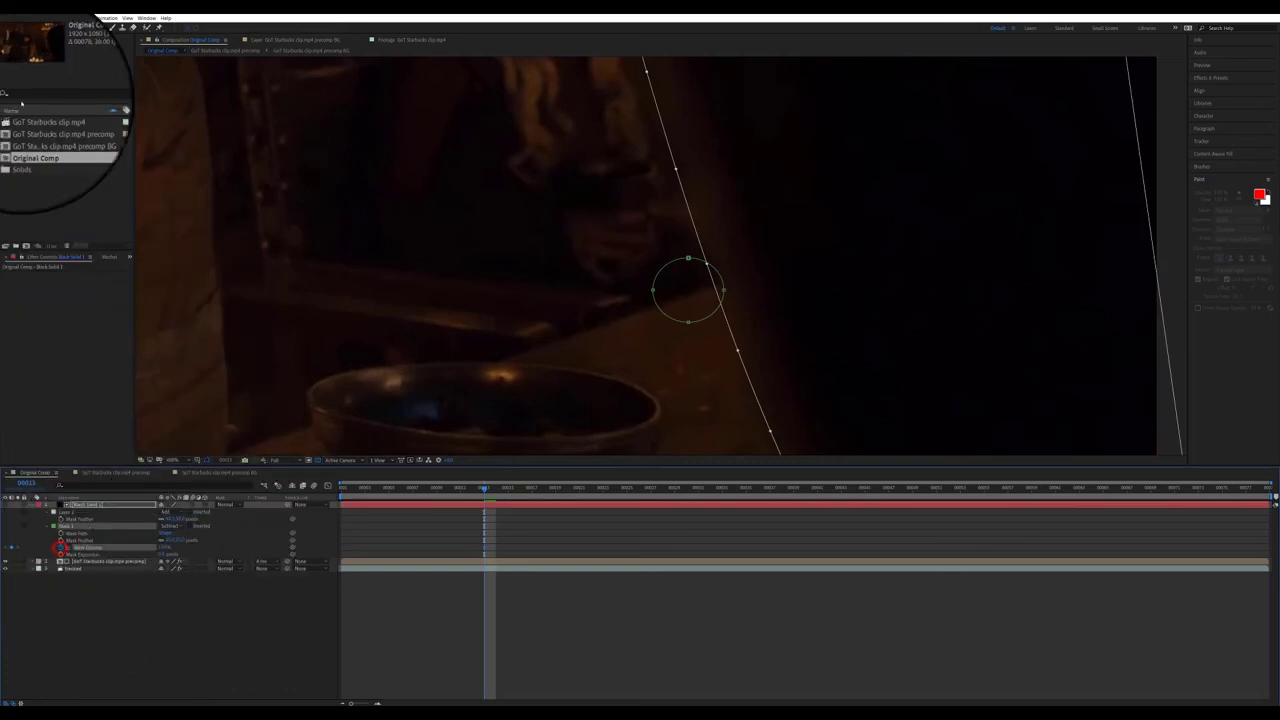
pyautogui.click(9, 28)
pyautogui.click(157, 600)
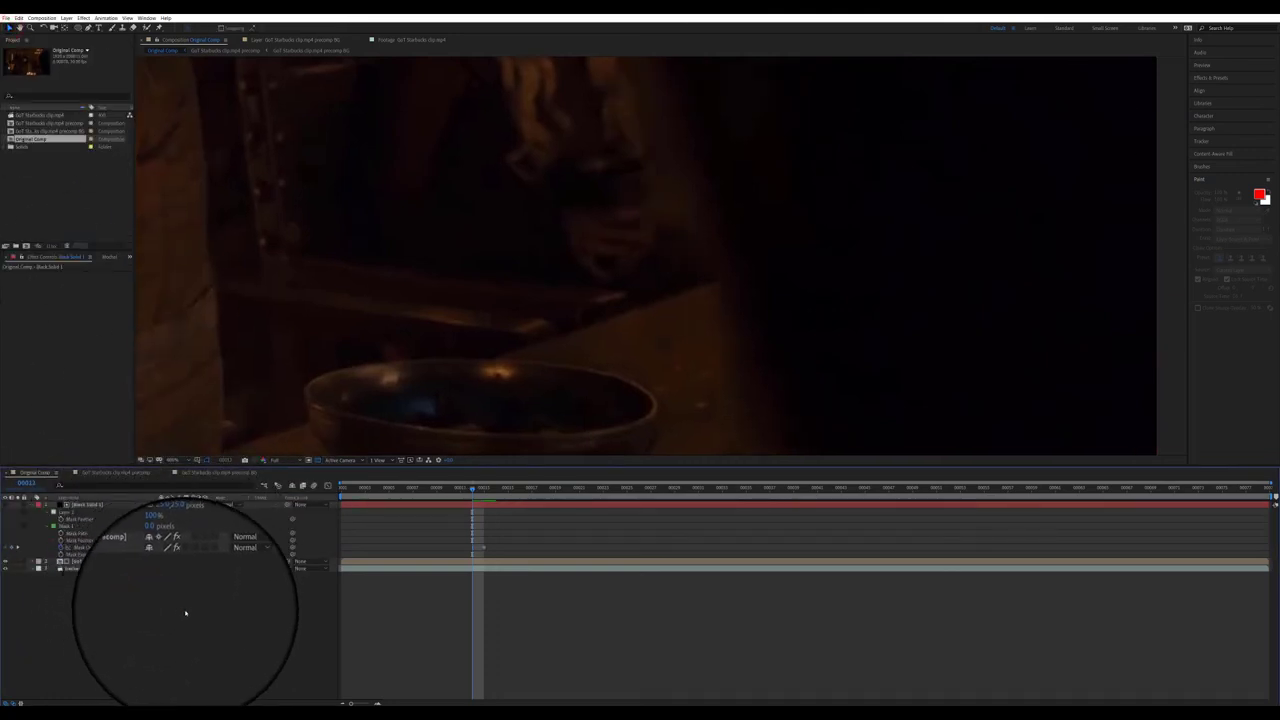
# - Keyframe Mask 1's opacity to 0% at frame 8
pyautogui.press('pageup')
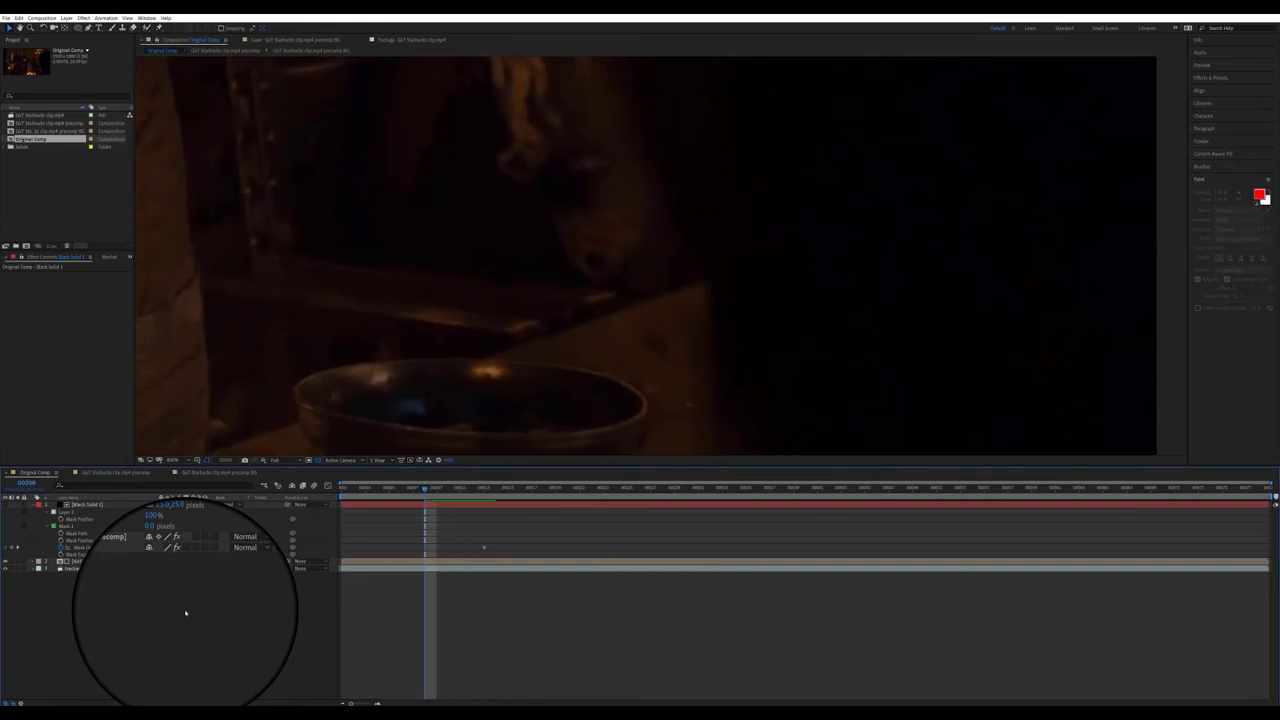
pyautogui.click(162, 546)
pyautogui.write('0')
pyautogui.press('Return')
pyautogui.click(151, 601)
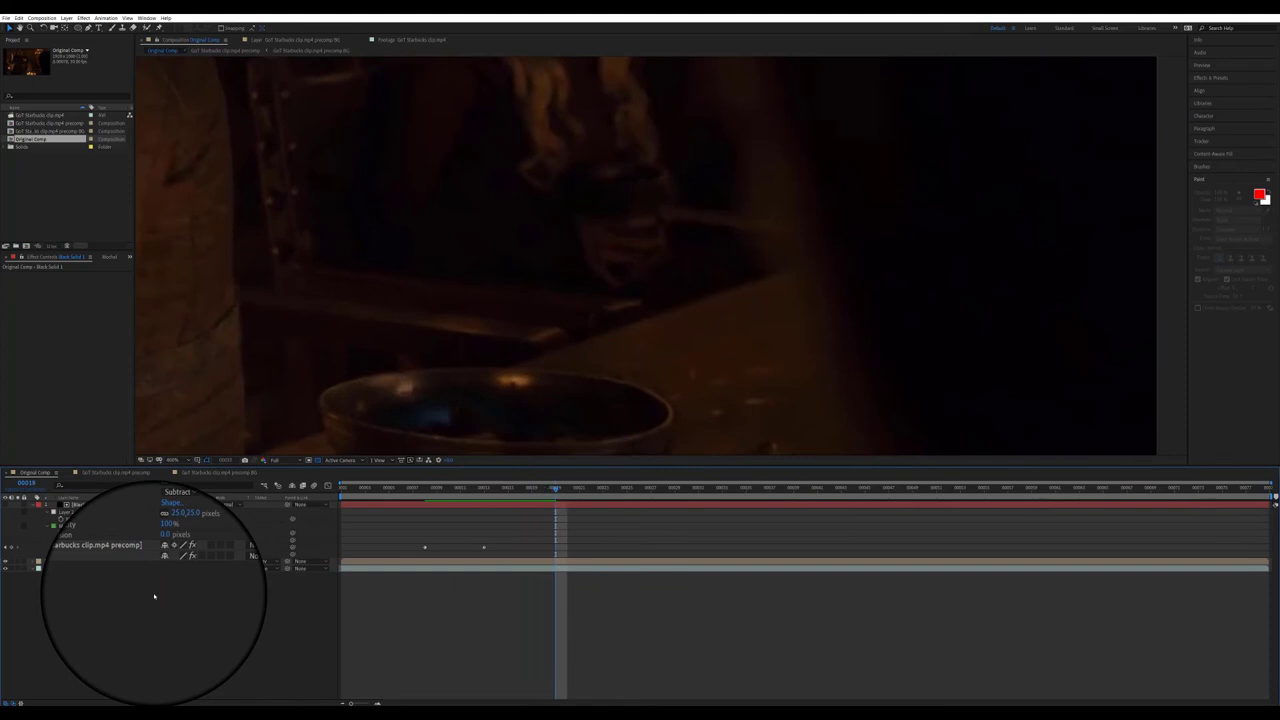
# - Scrub through the Original Comp and zoom back out to check how the masks blend over the shot
pyautogui.click(1139, 488)
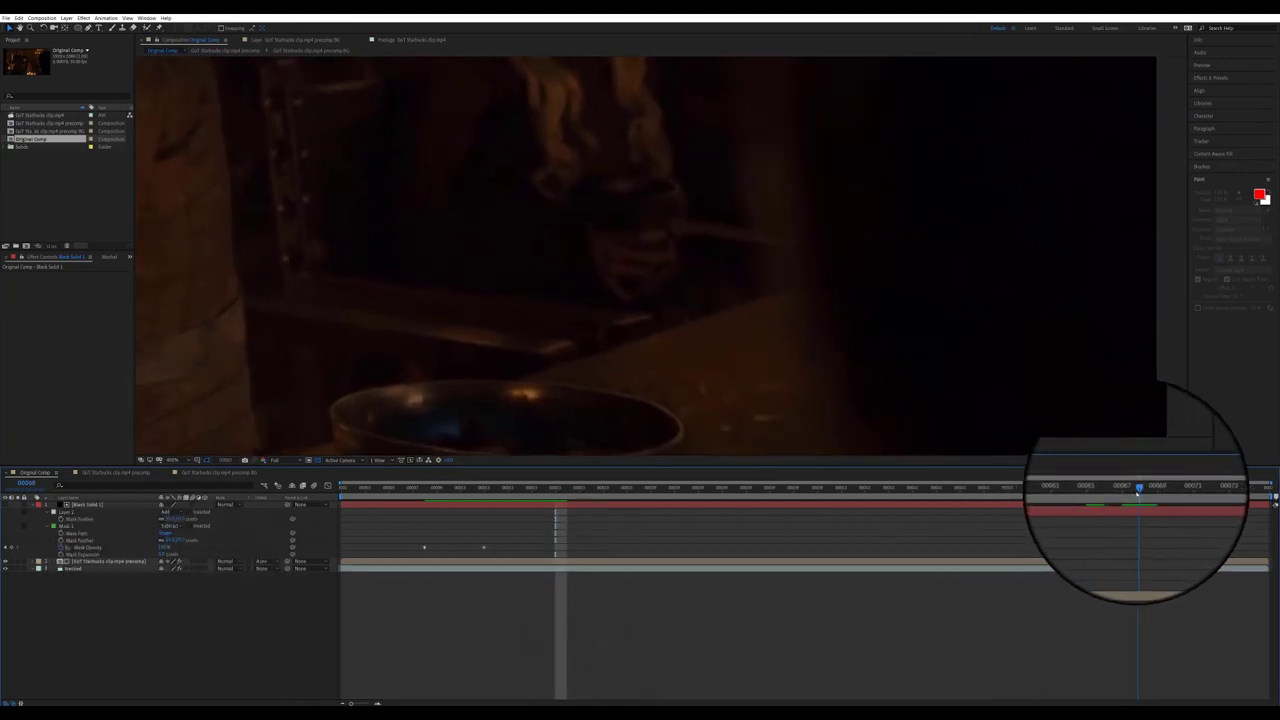
pyautogui.moveTo(1144, 490); pyautogui.dragTo(543, 497)
pyautogui.click(95, 505)
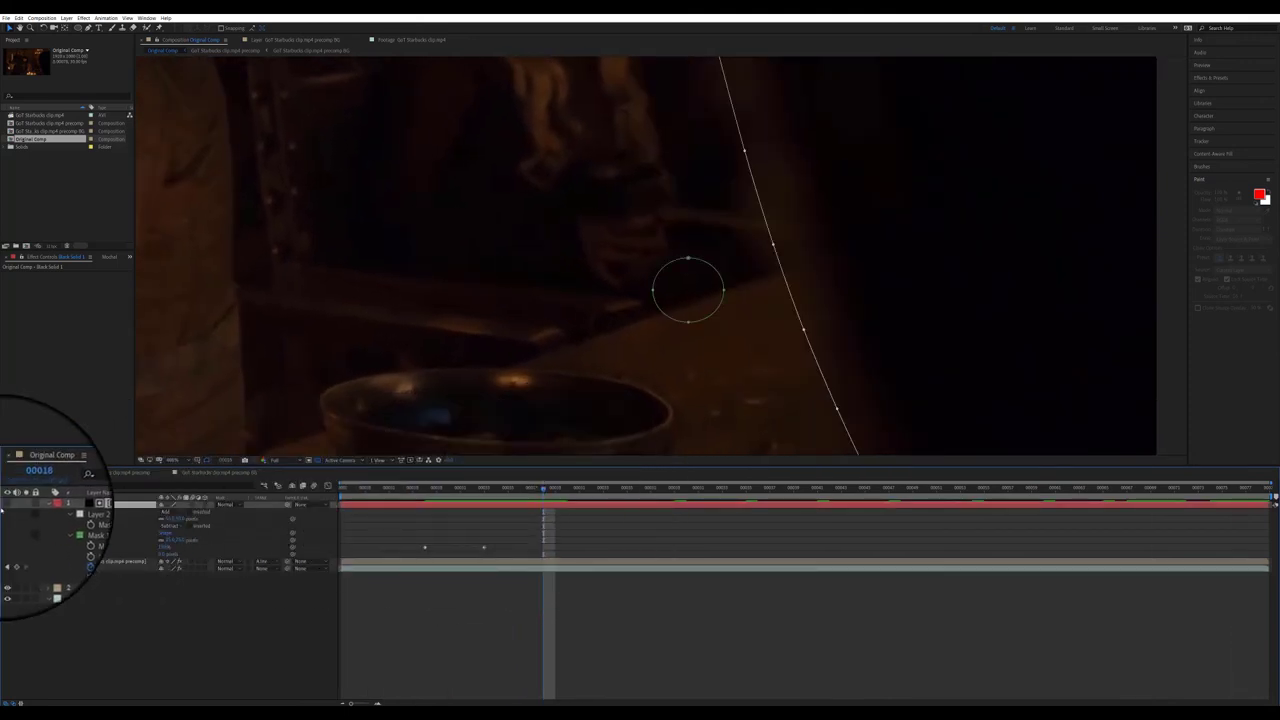
pyautogui.scroll(-1, 458, 374)
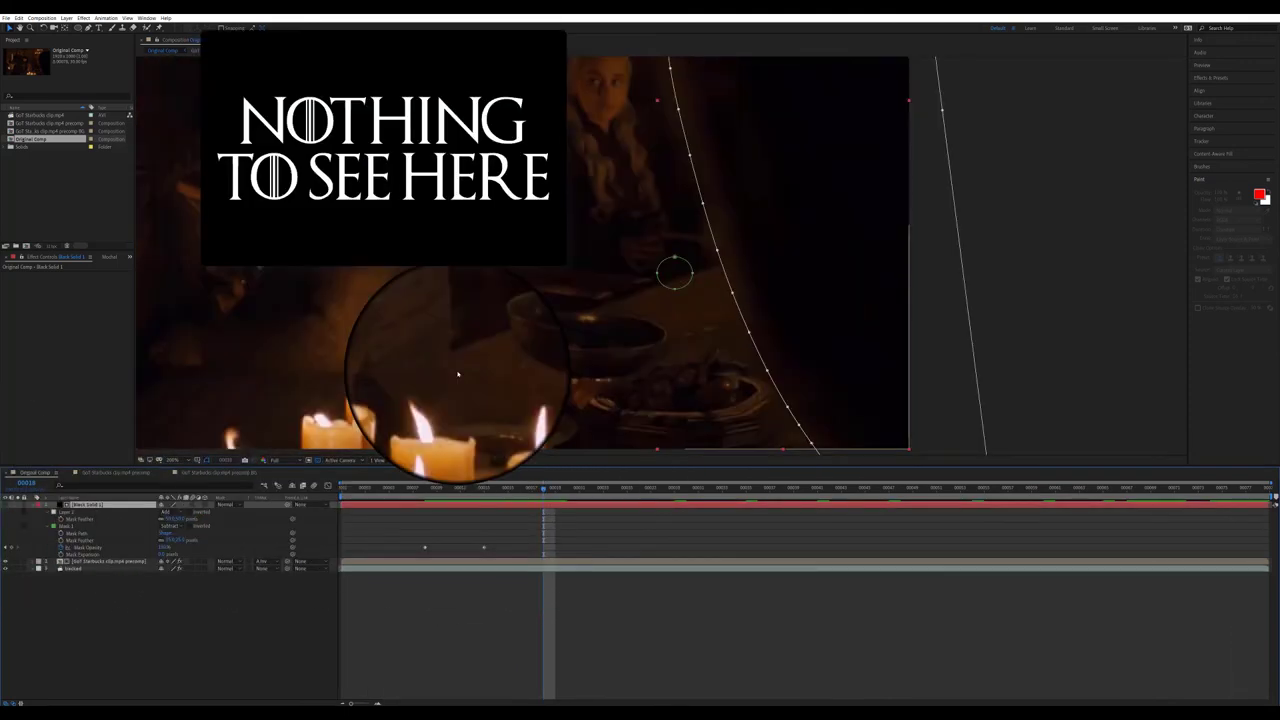
pyautogui.scroll(-1, 458, 374)
pyautogui.moveTo(420, 308); pyautogui.dragTo(643, 386)
pyautogui.moveTo(363, 489); pyautogui.dragTo(311, 489)
pyautogui.click(223, 620)
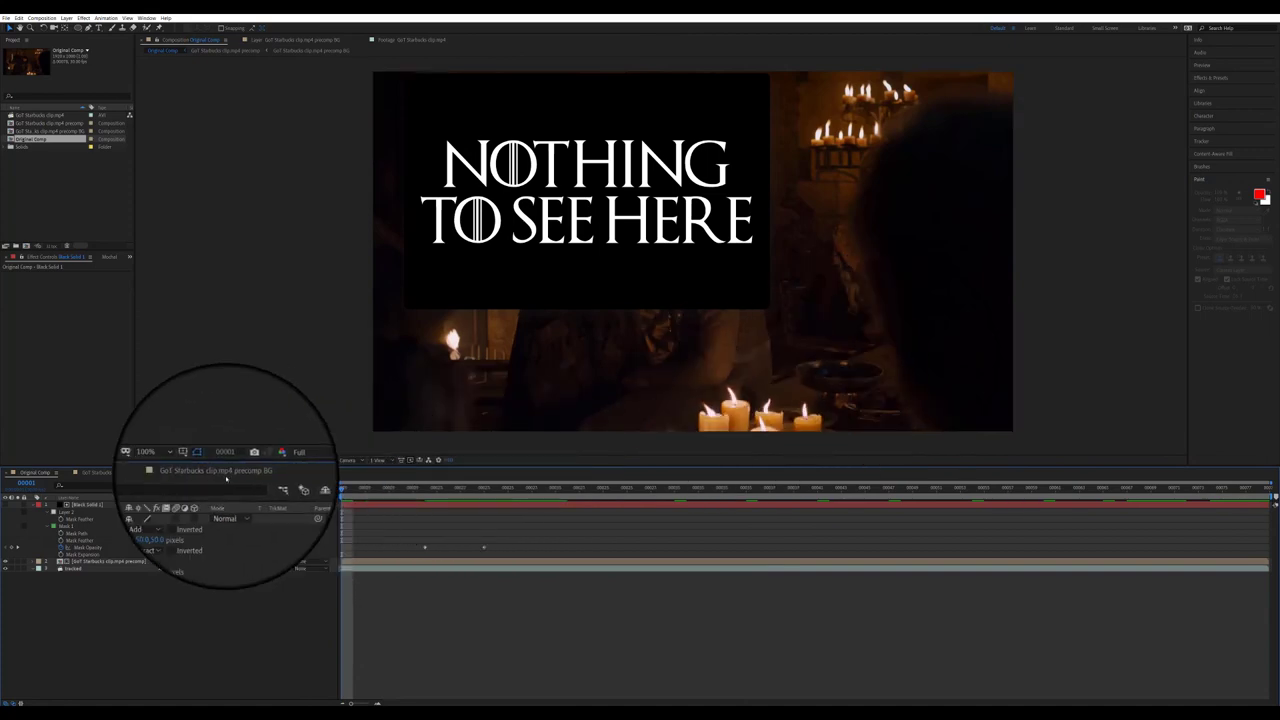
# - In the precomp, select the topmost clone stroke and replace it with a short Clone Stamp stroke over the table area
pyautogui.click(120, 472)
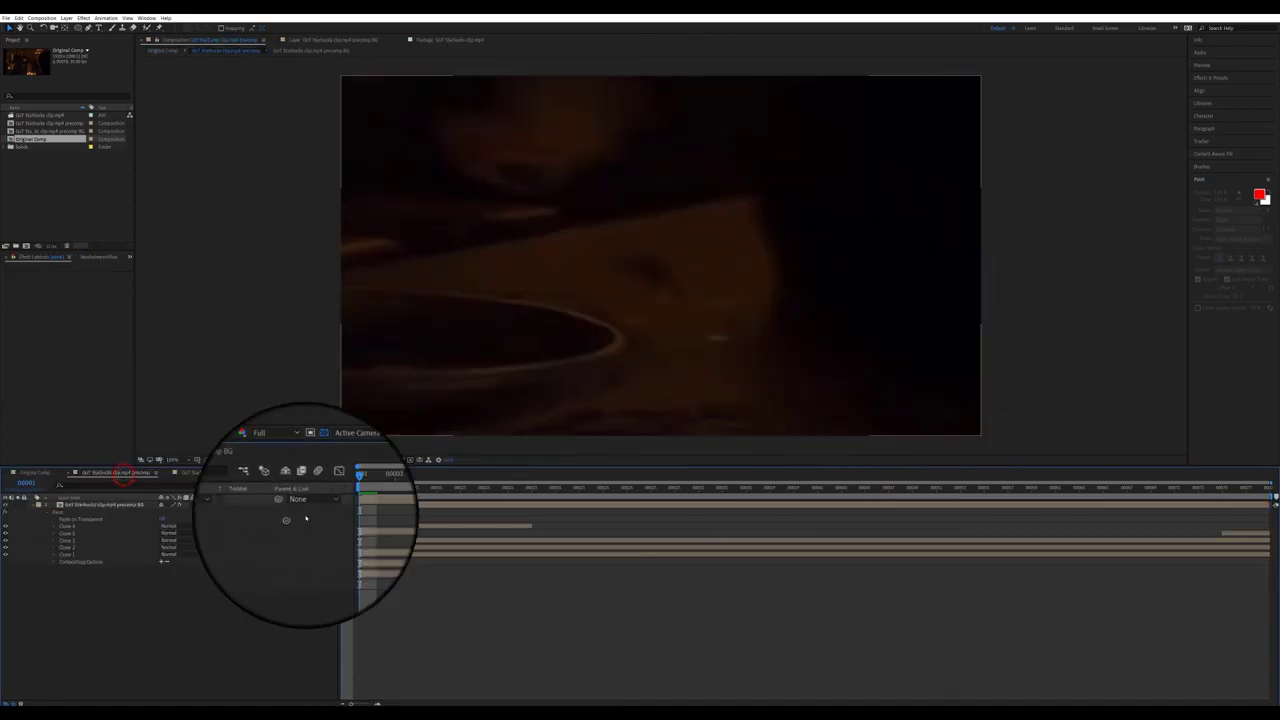
pyautogui.click(80, 527)
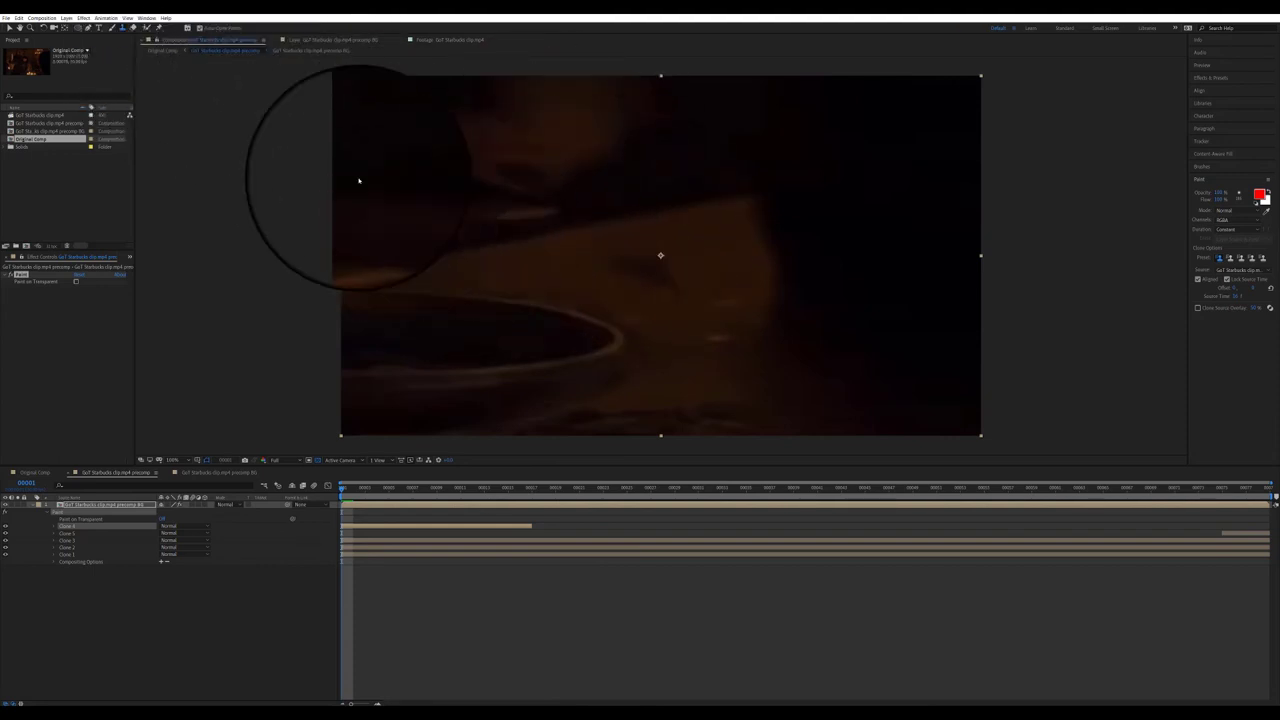
pyautogui.click(302, 40)
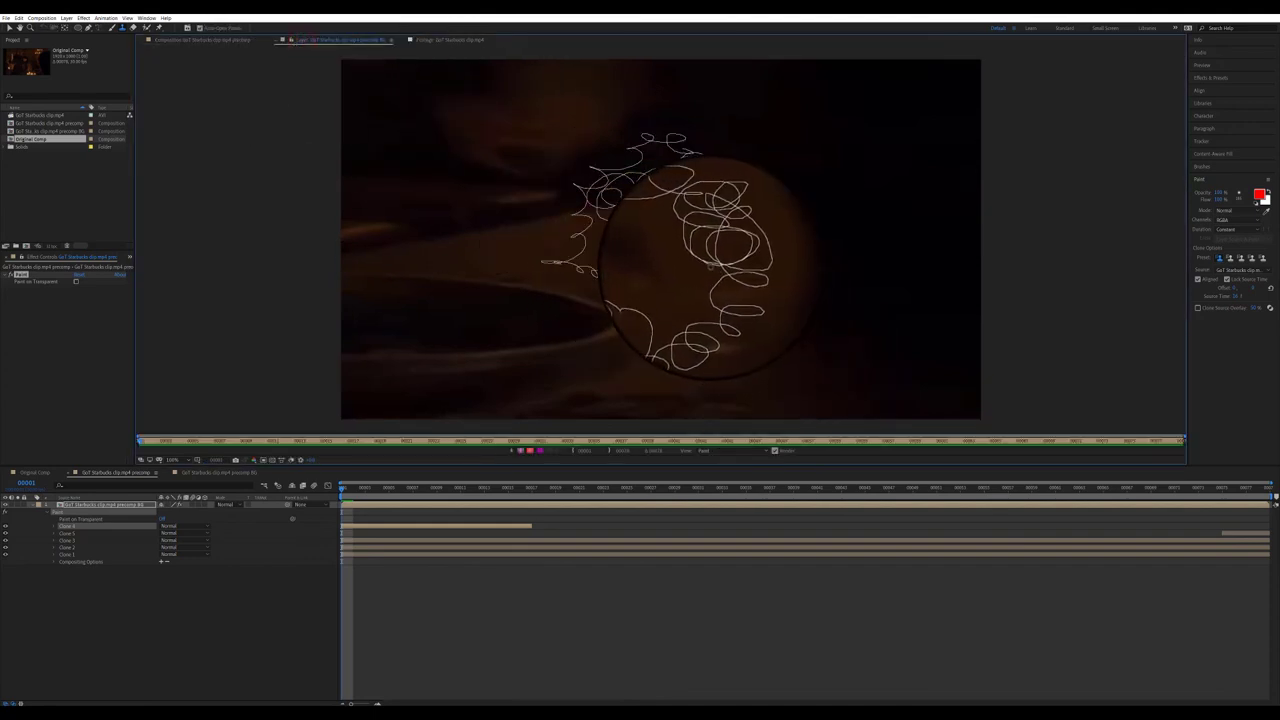
pyautogui.moveTo(678, 270)
pyautogui.mouseDown()
pyautogui.moveTo(621, 246)
pyautogui.moveTo(654, 255)
pyautogui.mouseUp()
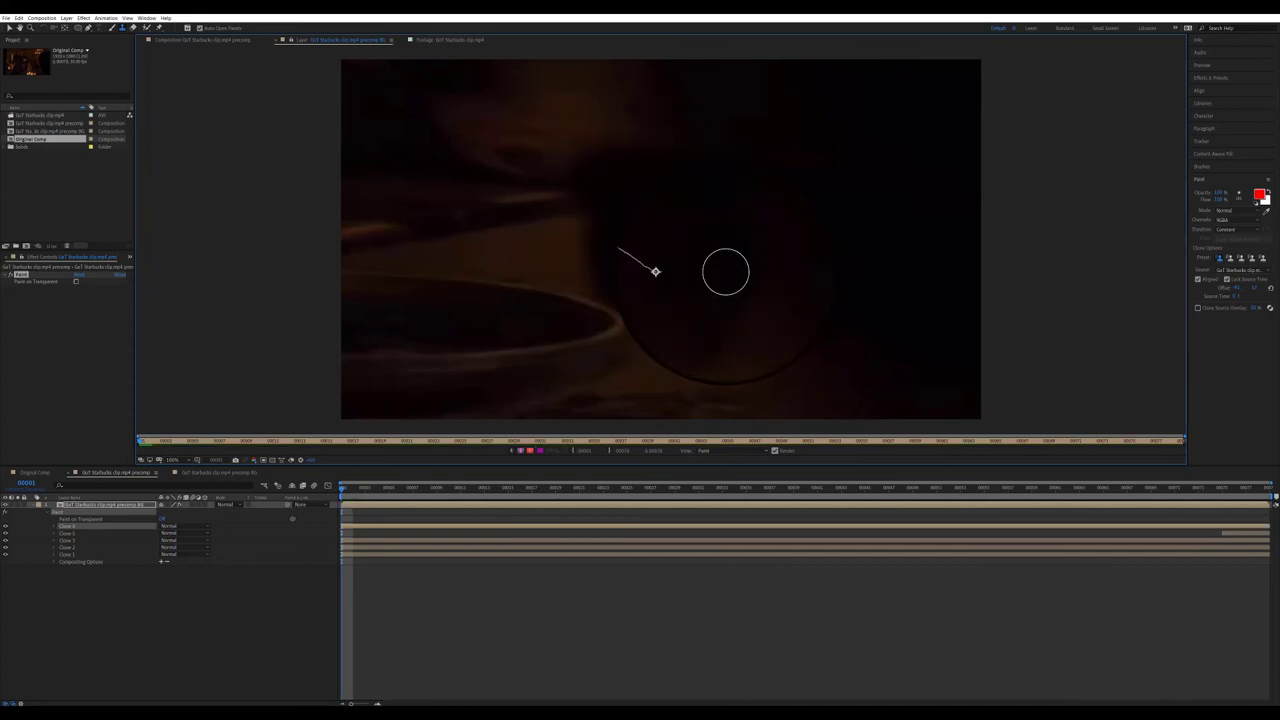
# - Undo the short stroke that replaced the original Clone 4 stroke
pyautogui.hotkey('ctrl', 'z')
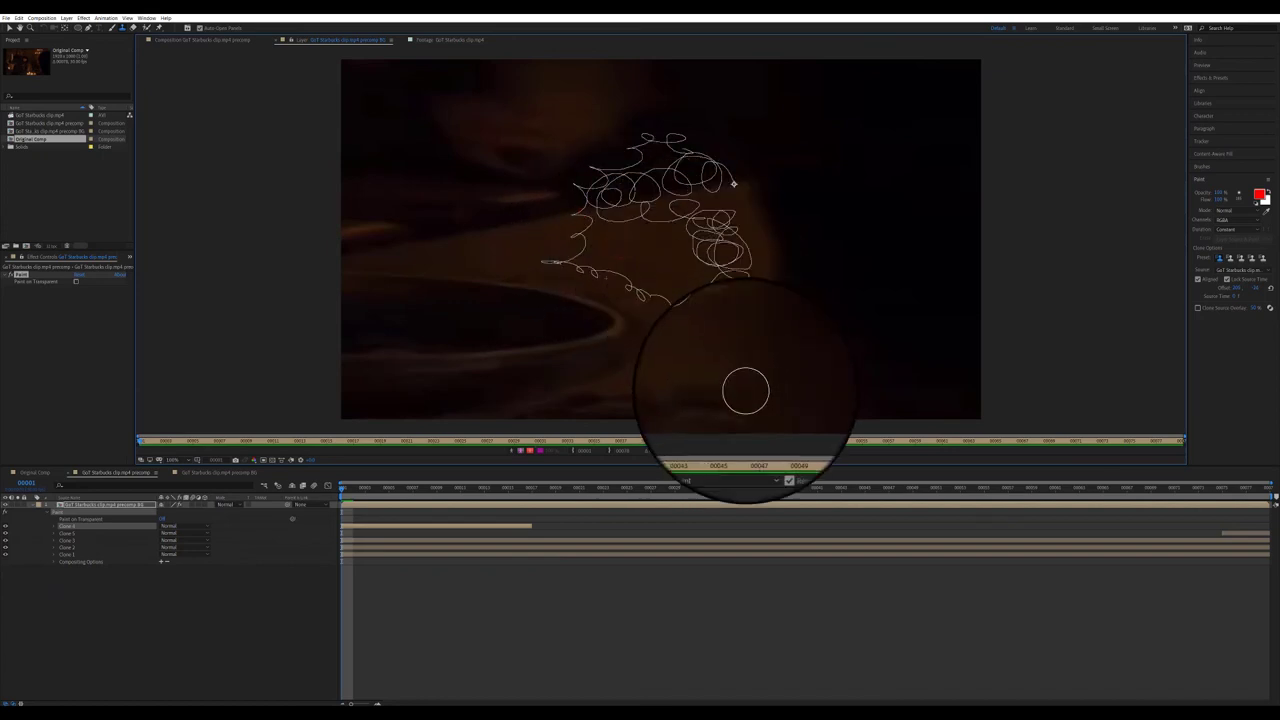
pyautogui.hotkey('ctrl', 'z')
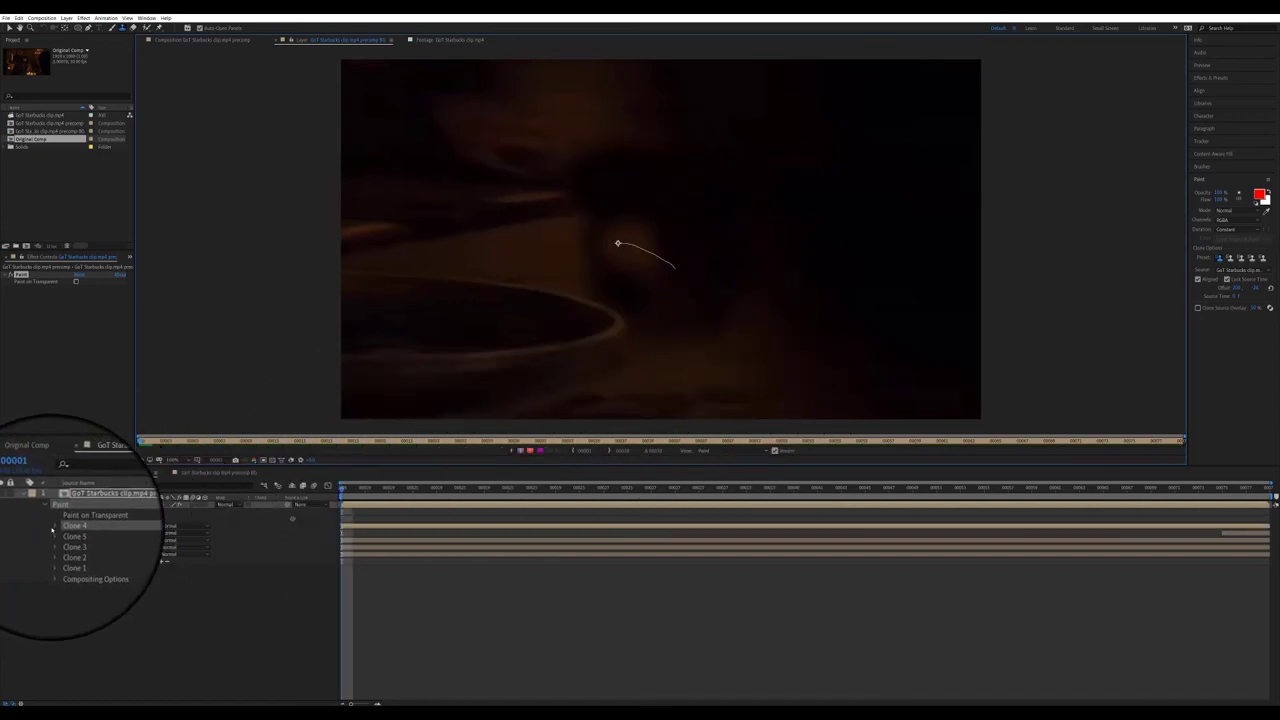
# - Expand Clone 4 in the timeline to examine its path, stroke options and transform properties
pyautogui.click(54, 527)
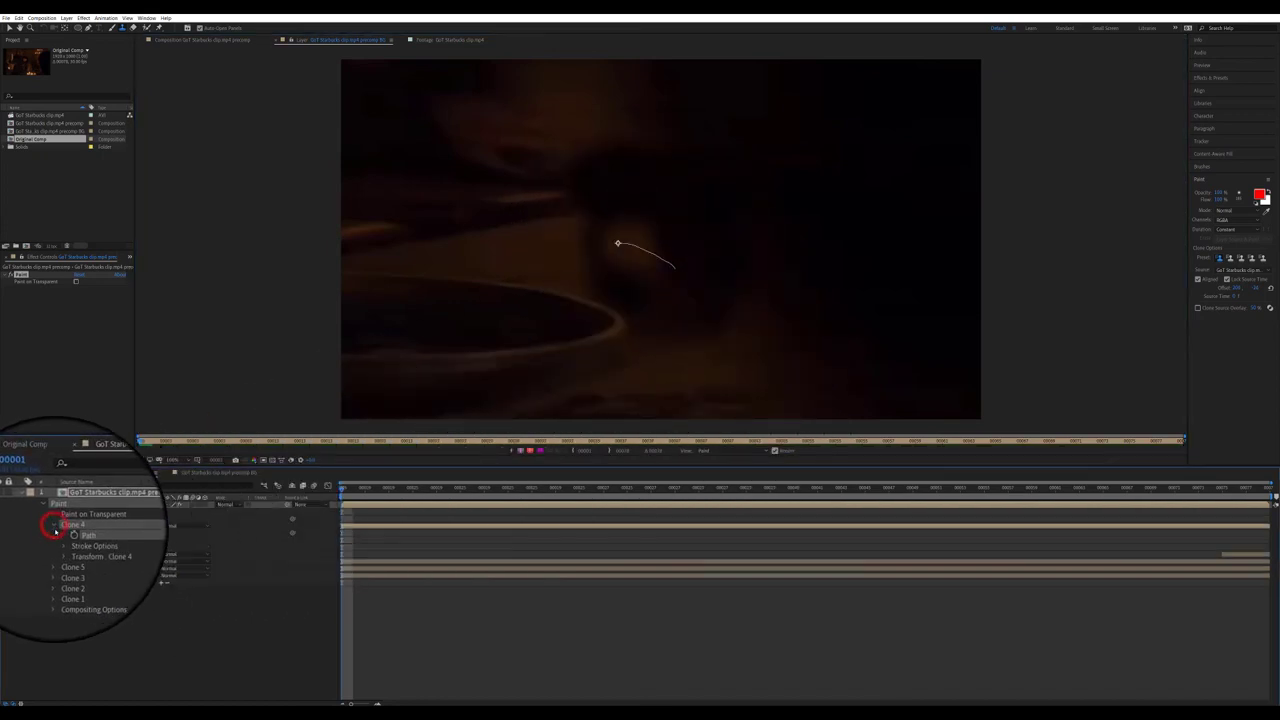
pyautogui.click(61, 548)
pyautogui.click(61, 548)
pyautogui.click(61, 548)
pyautogui.click(60, 541)
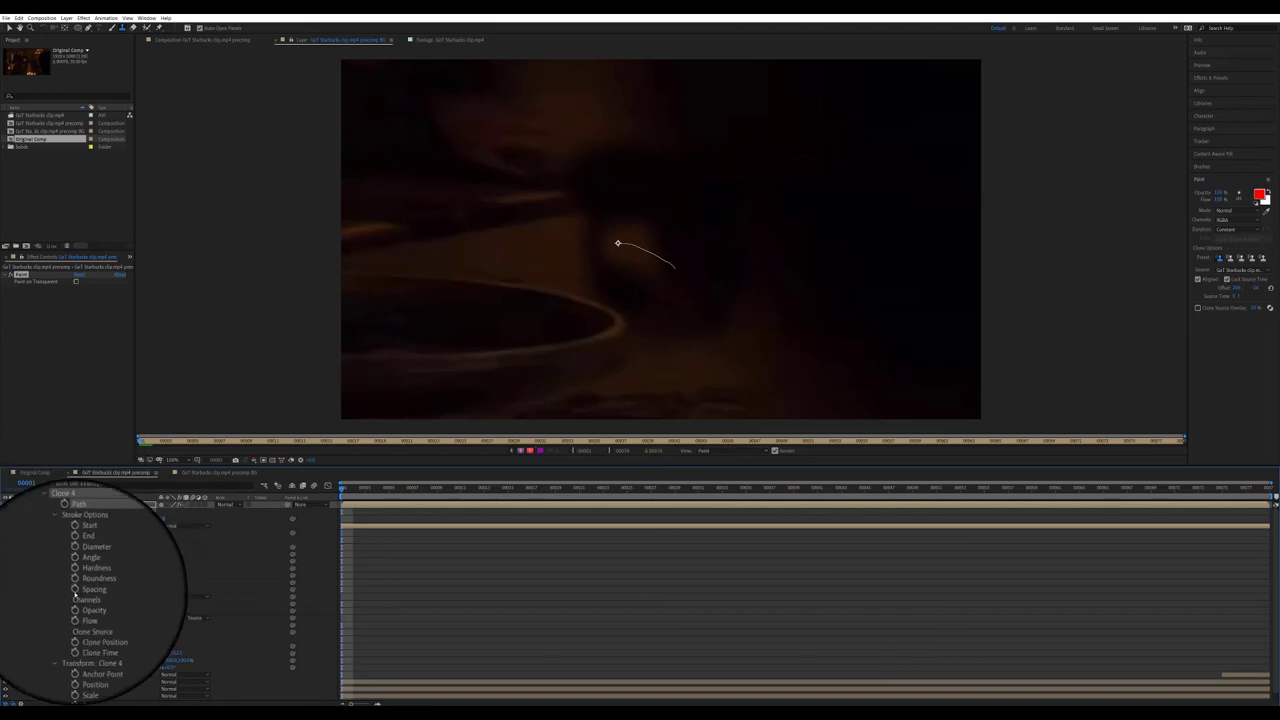
pyautogui.click(65, 523)
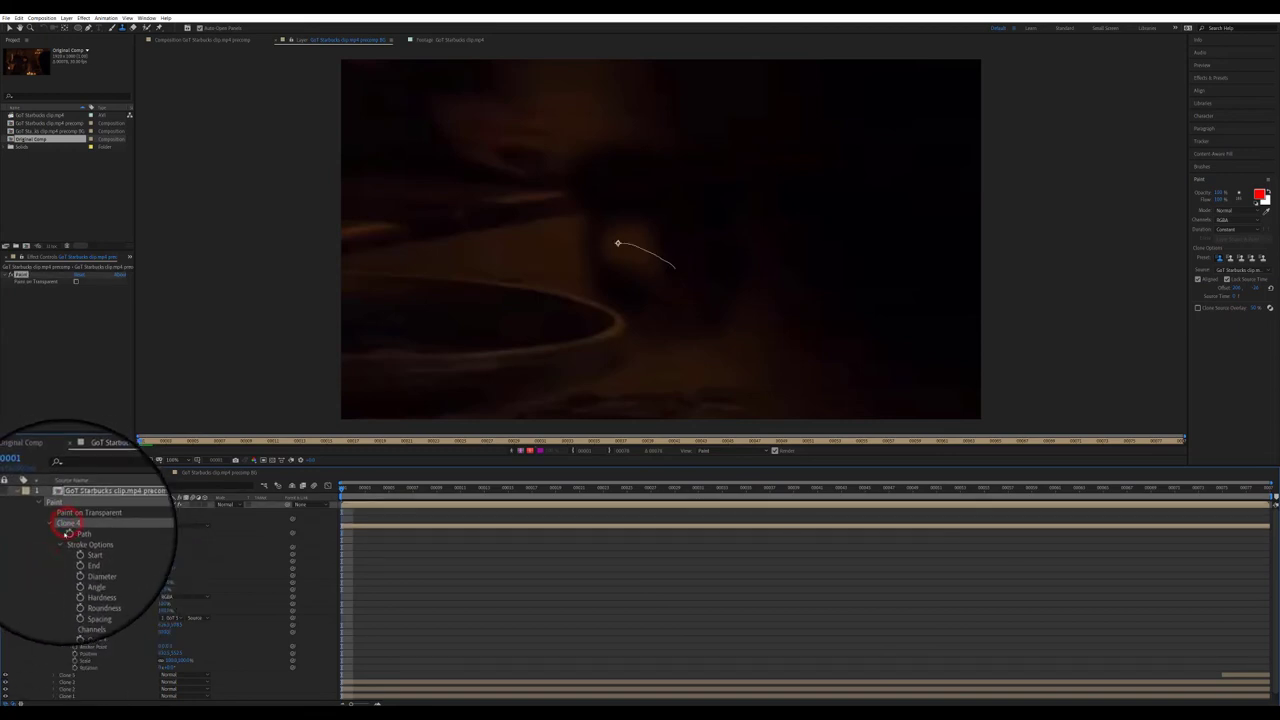
# - Delete the replacement Clone 4 stroke and undo back to the original scribbled Clone 4 stroke
pyautogui.press('Delete')
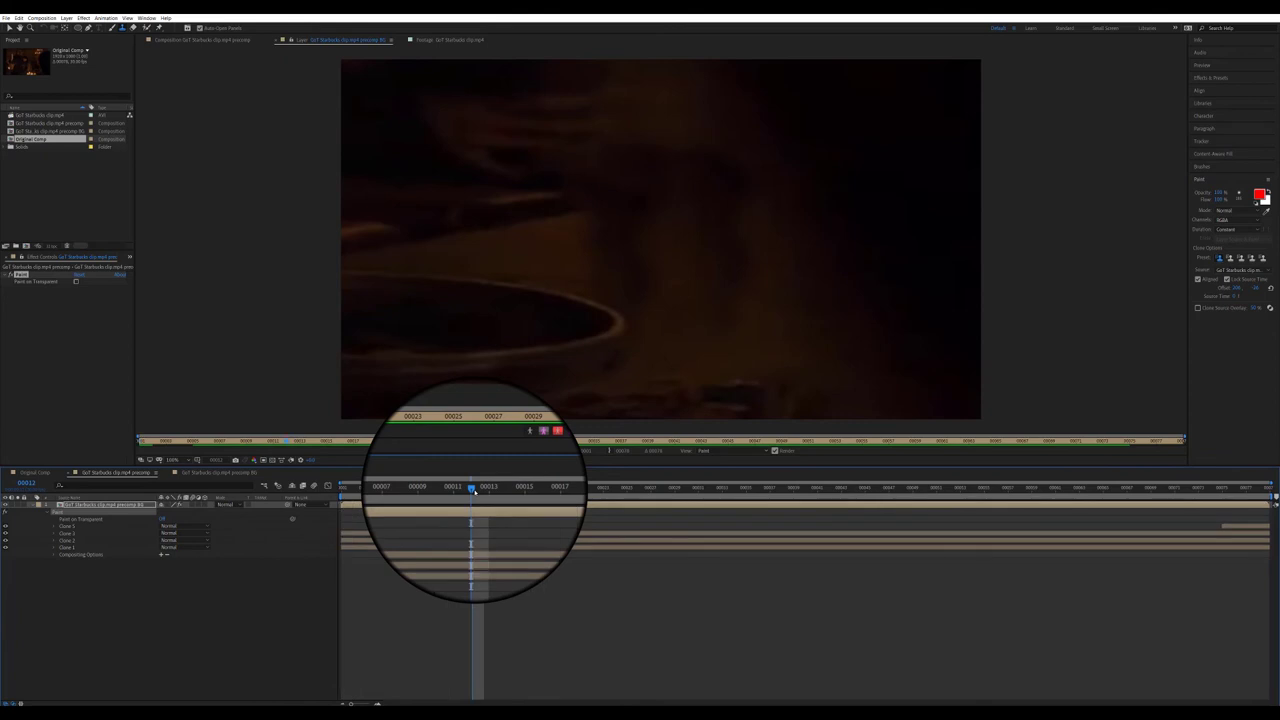
pyautogui.hotkey('ctrl', 'z')
pyautogui.hotkey('ctrl', 'z')
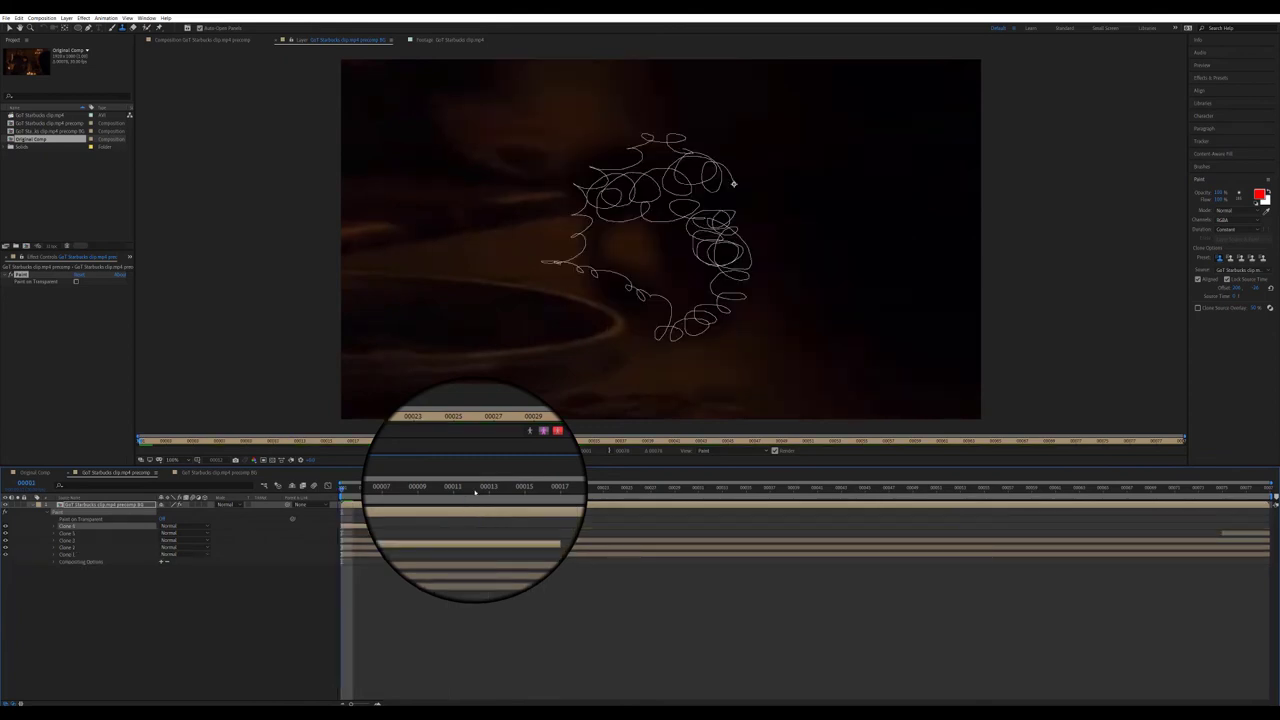
# - Hide and show the Clone 4 stroke to compare the table area with and without it
pyautogui.click(143, 593)
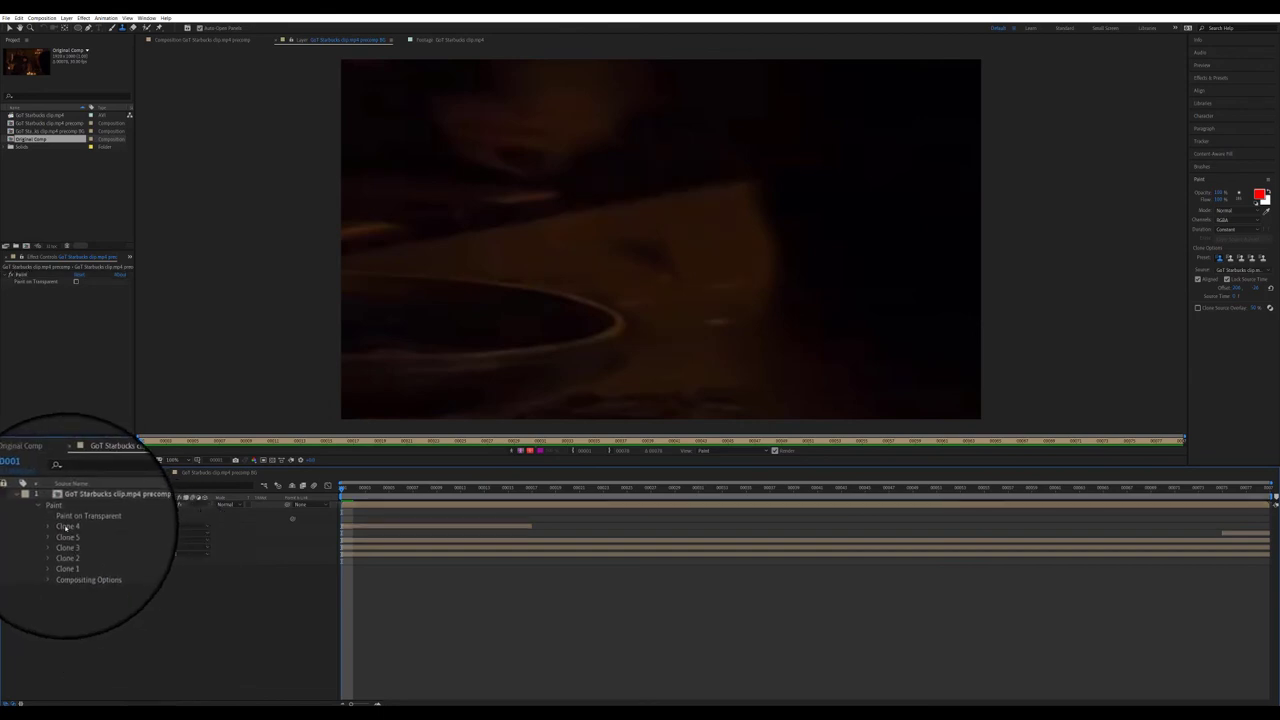
pyautogui.click(66, 527)
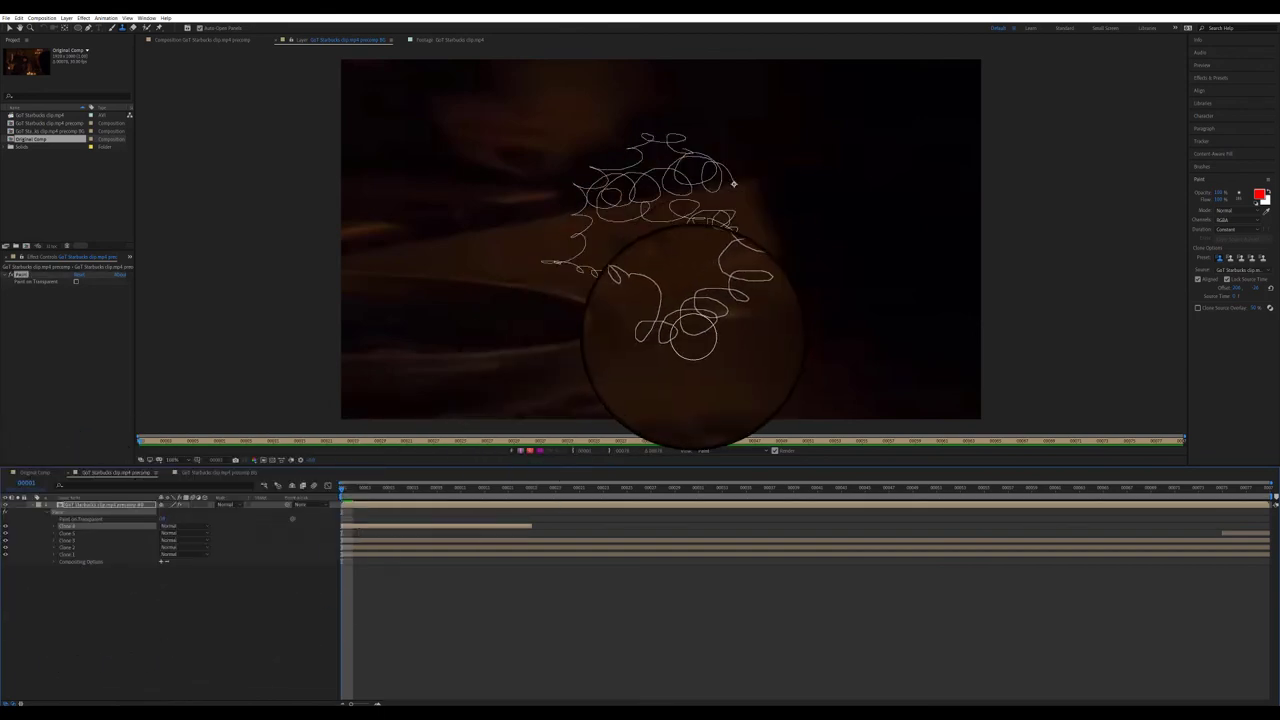
pyautogui.click(5, 527)
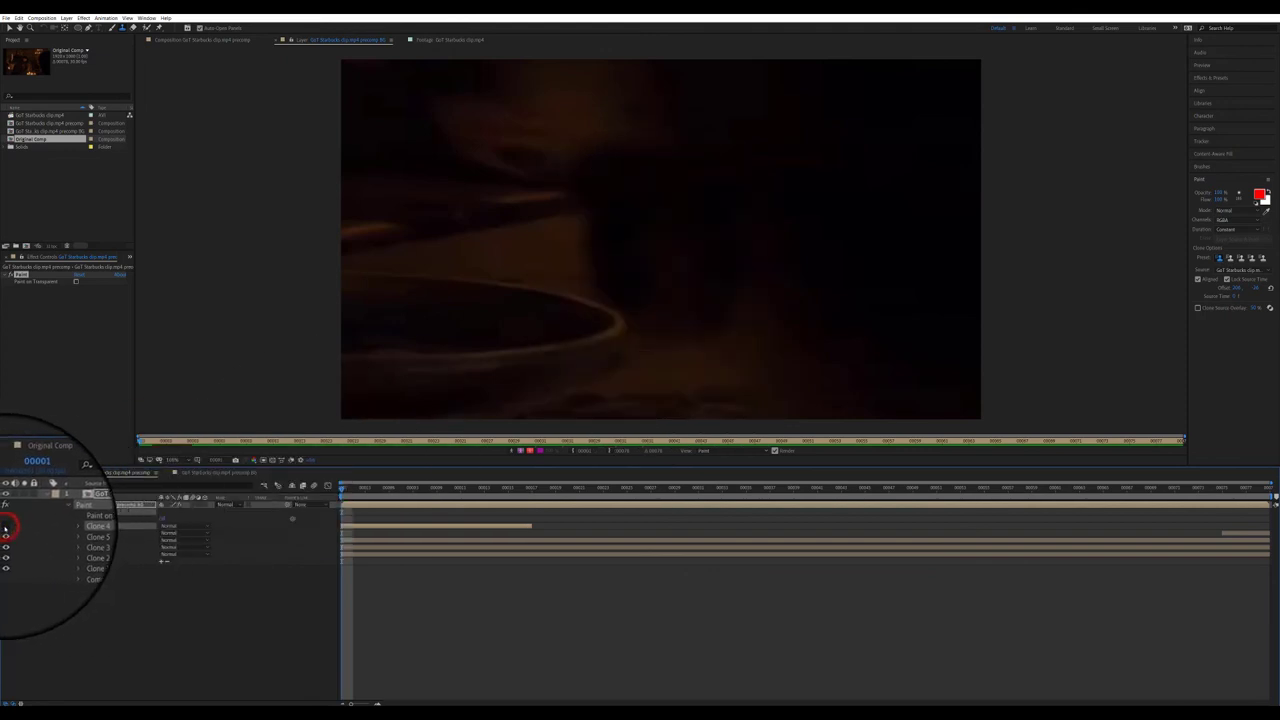
pyautogui.click(5, 527)
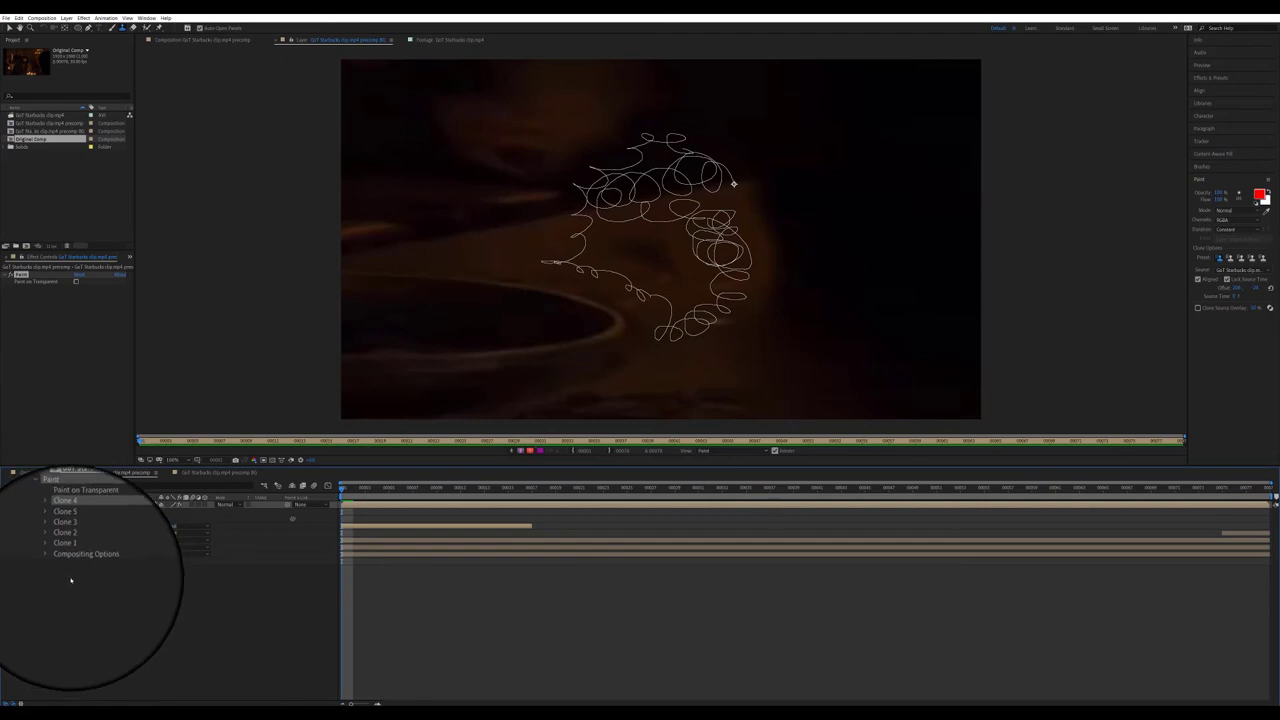
# - With only the precomp BG layer selected, sample the clean table and paint two new Clone Stamp strokes over the dark smudge
pyautogui.click(71, 580)
pyautogui.click(85, 505)
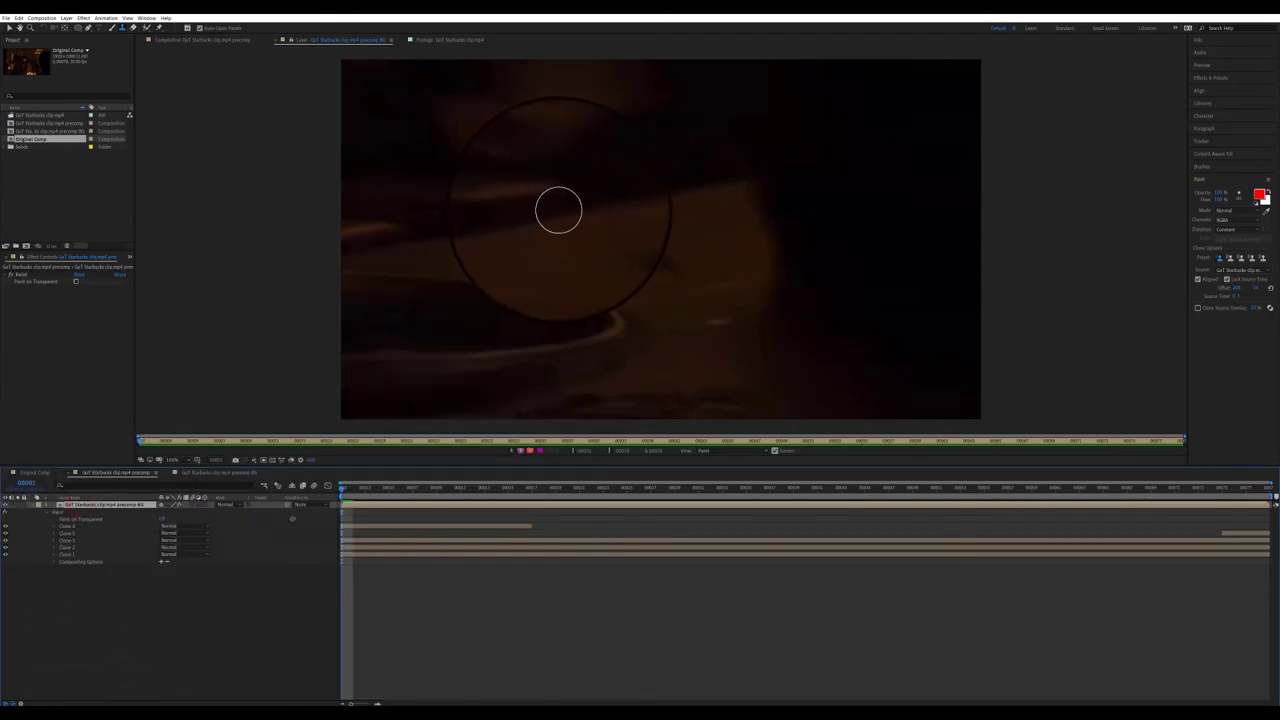
pyautogui.click(524, 252)
pyautogui.moveTo(616, 245); pyautogui.dragTo(701, 282)
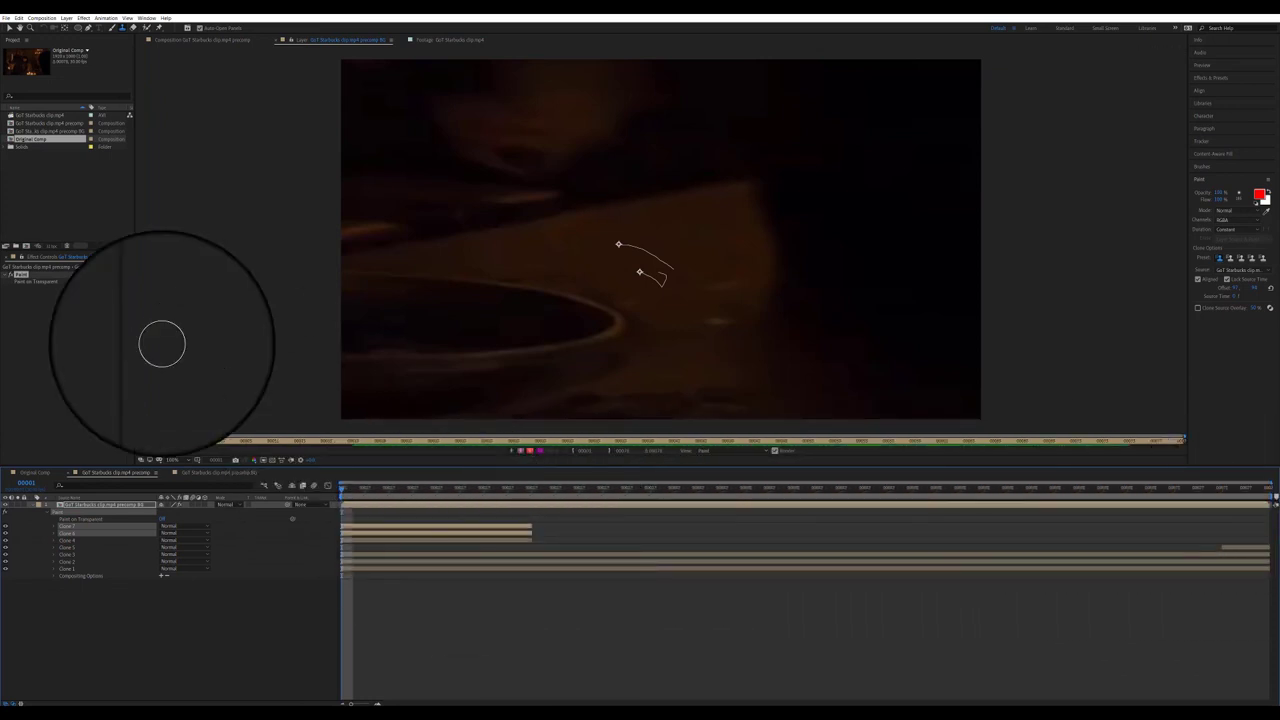
pyautogui.click(9, 28)
pyautogui.click(228, 611)
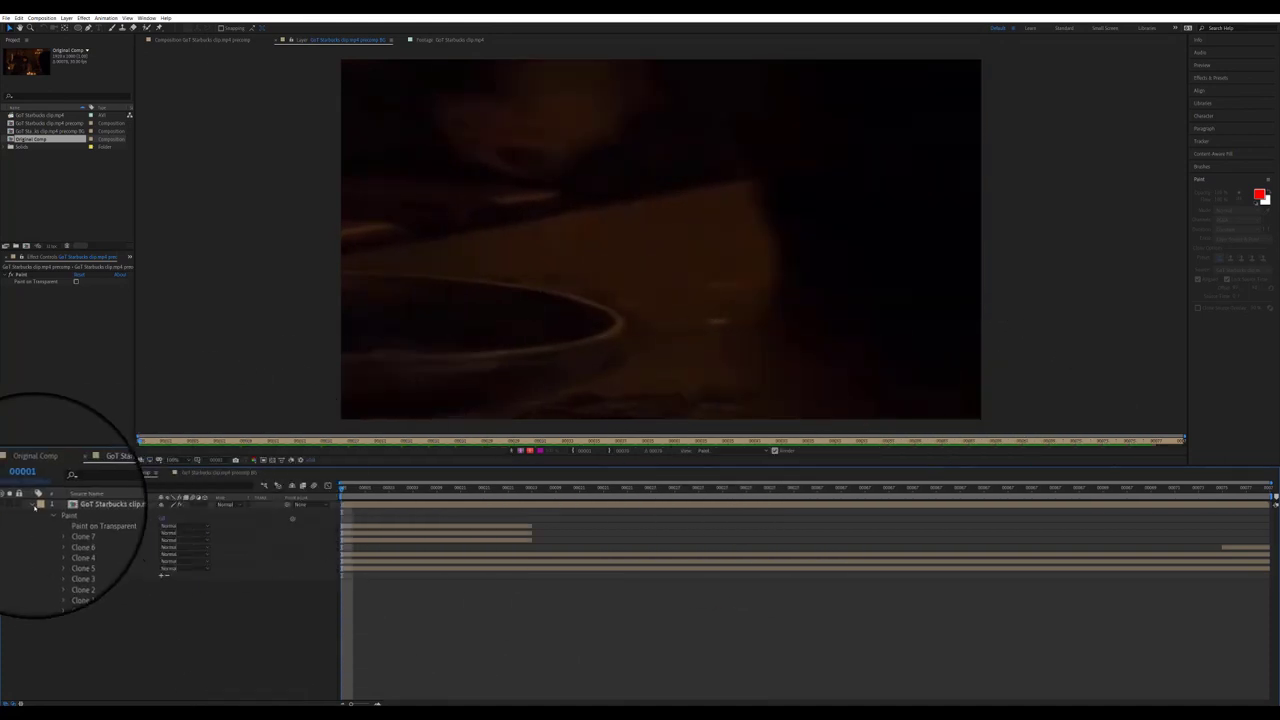
# - Turn off Lock Source Time for the Clone Stamp on the precomp BG layer and return to the Selection tool
pyautogui.click(92, 505)
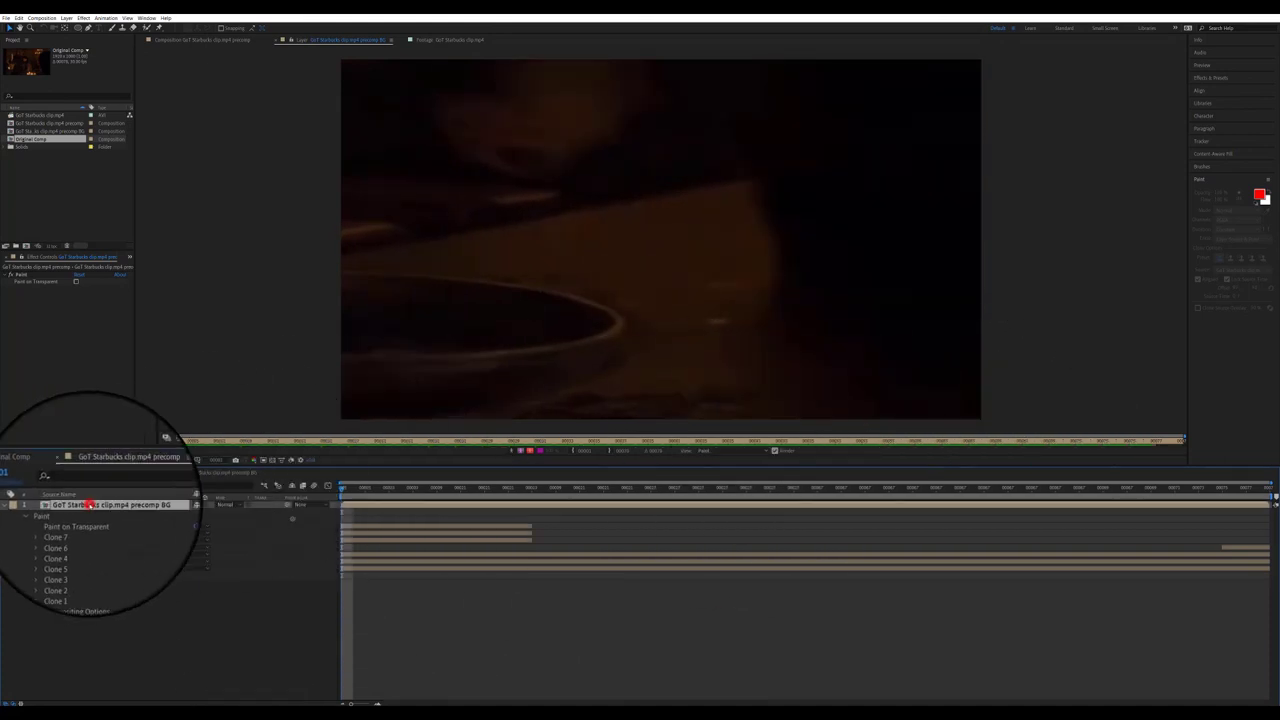
pyautogui.click(122, 27)
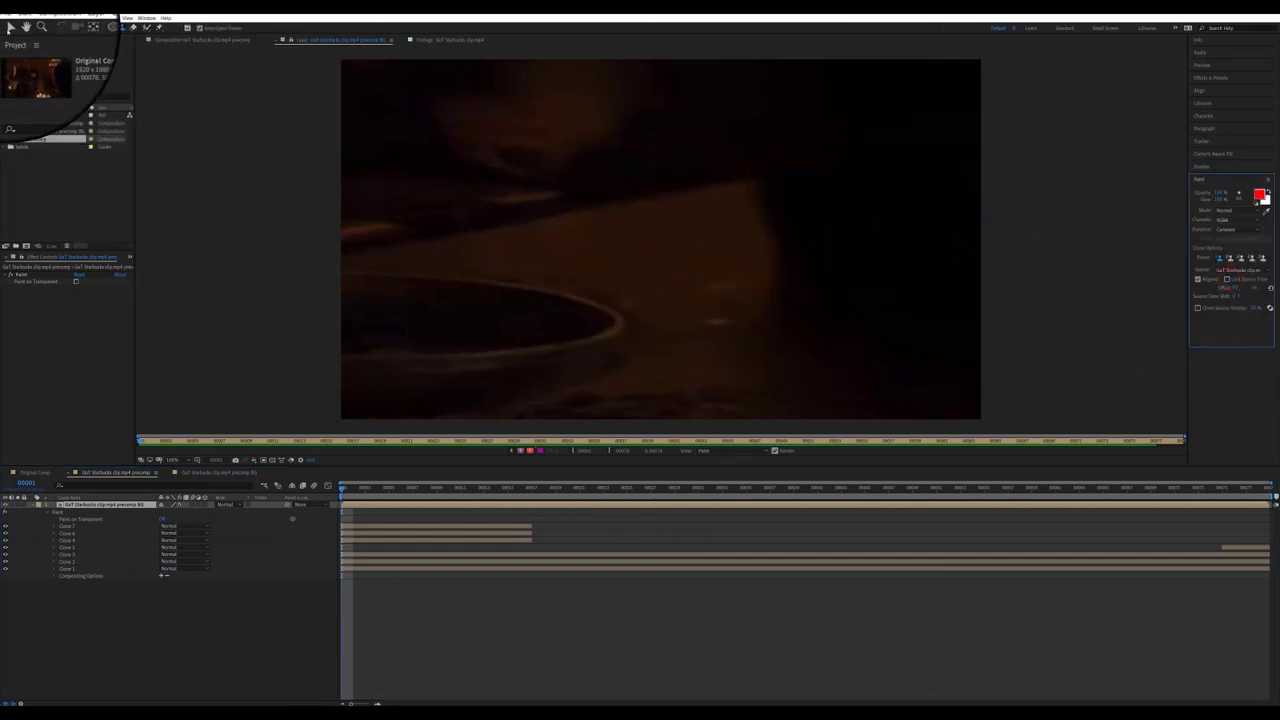
pyautogui.click(20, 27)
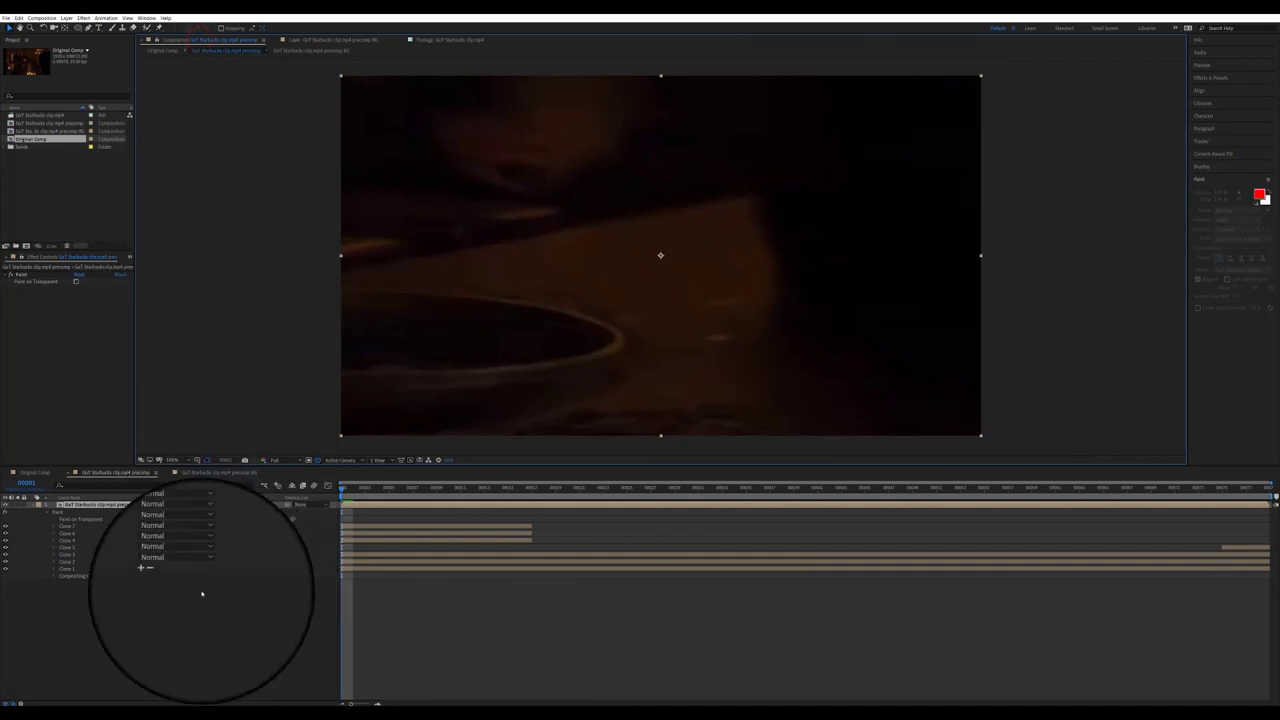
# - Open the Original Comp and play a preview to check the cleaned-up shot
pyautogui.click(35, 472)
pyautogui.click(233, 611)
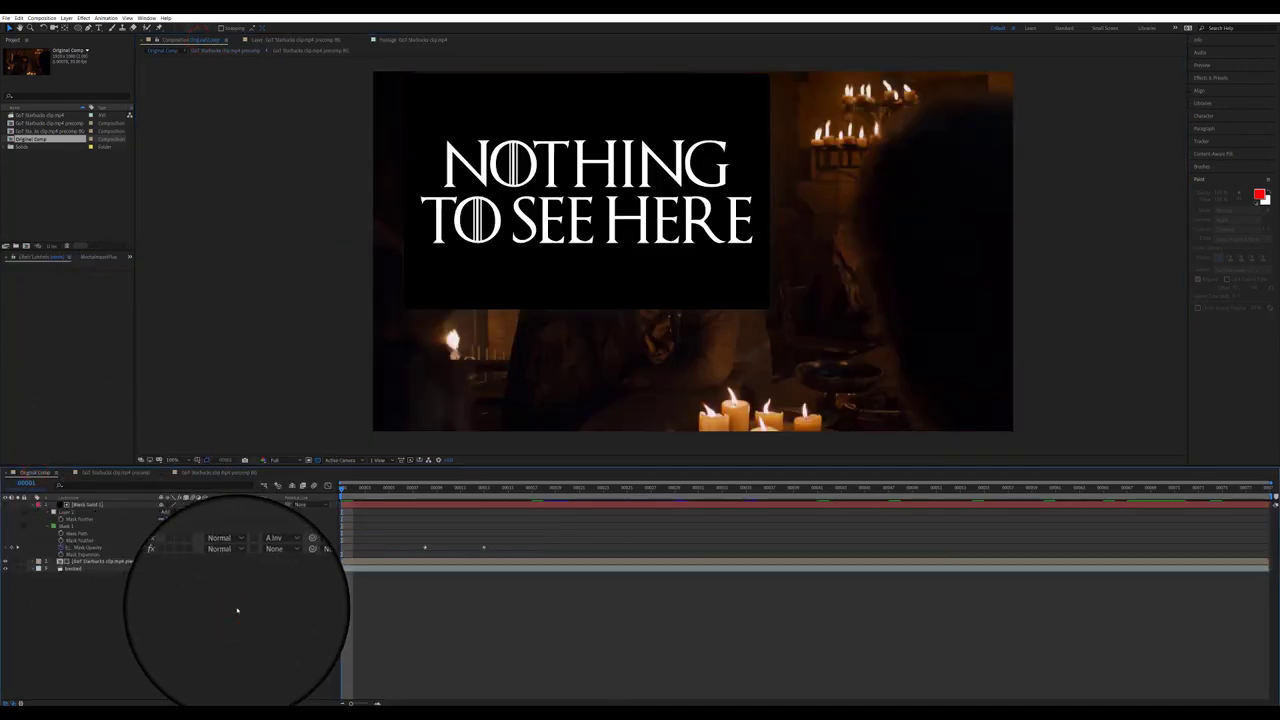
pyautogui.press('space')
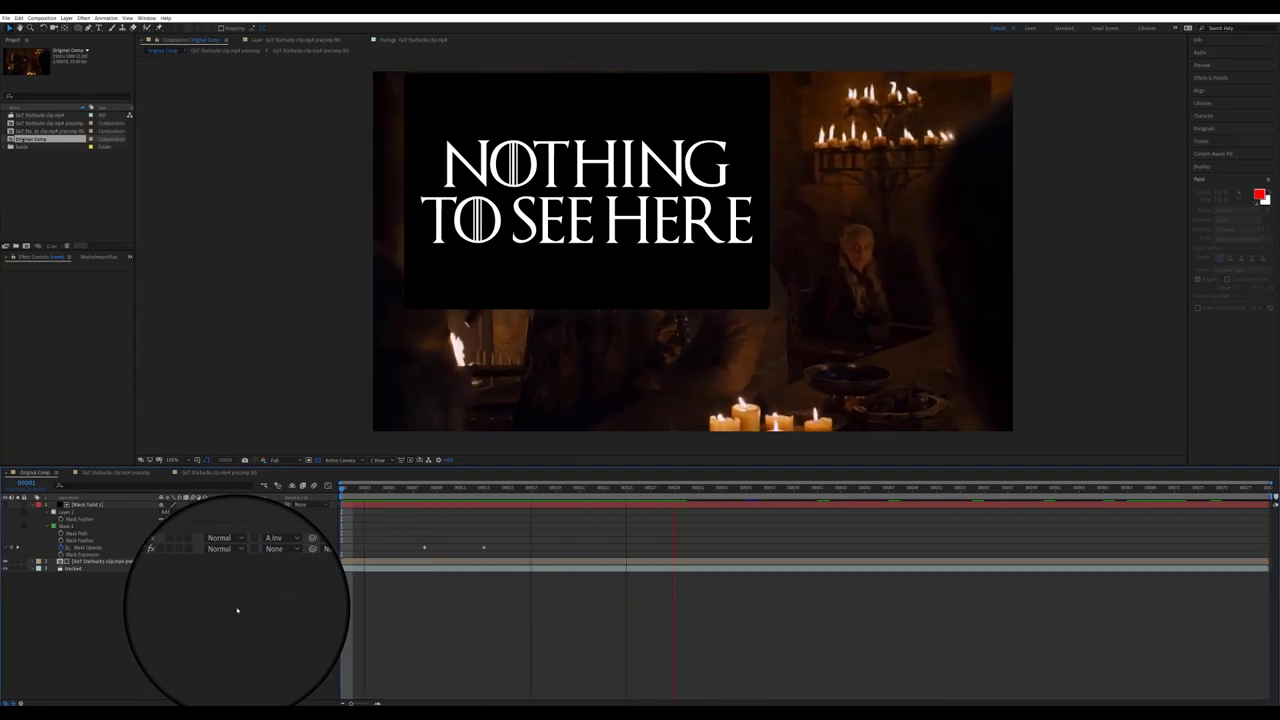